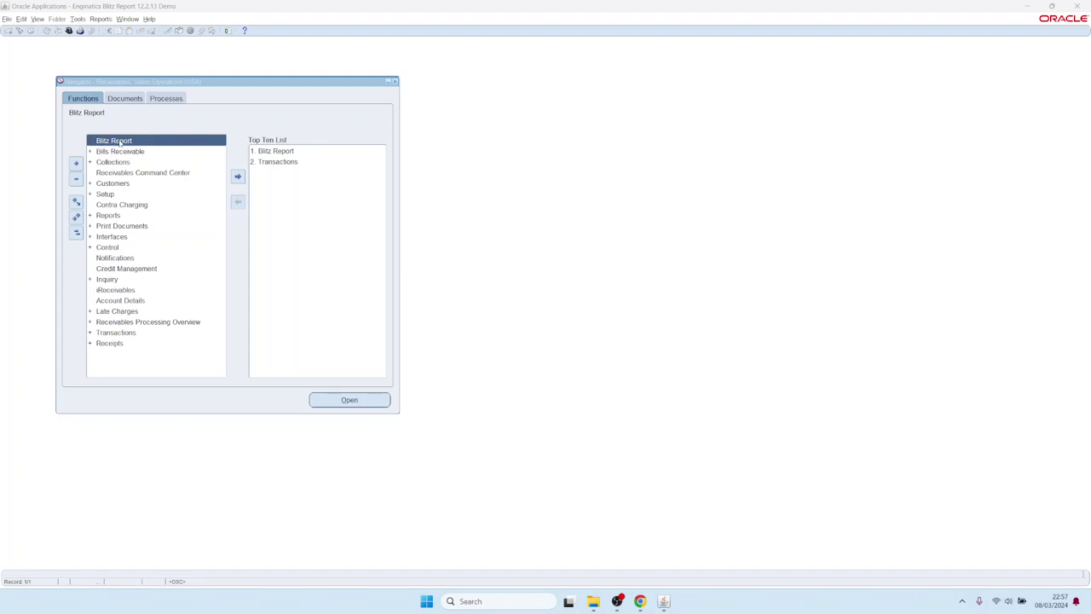
- Run AR Past Due Invoice from Blitz Report and review its Invoice Type and due-date values in Excel
{"action": "left_click", "coordinate": [229, 31]}
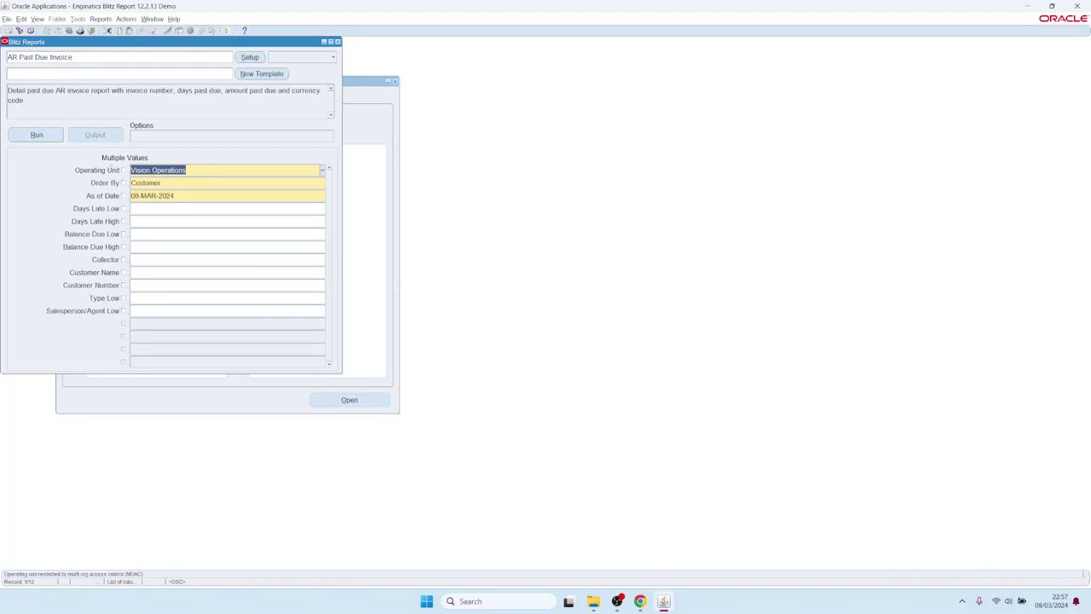
{"action": "left_click", "coordinate": [39, 135]}
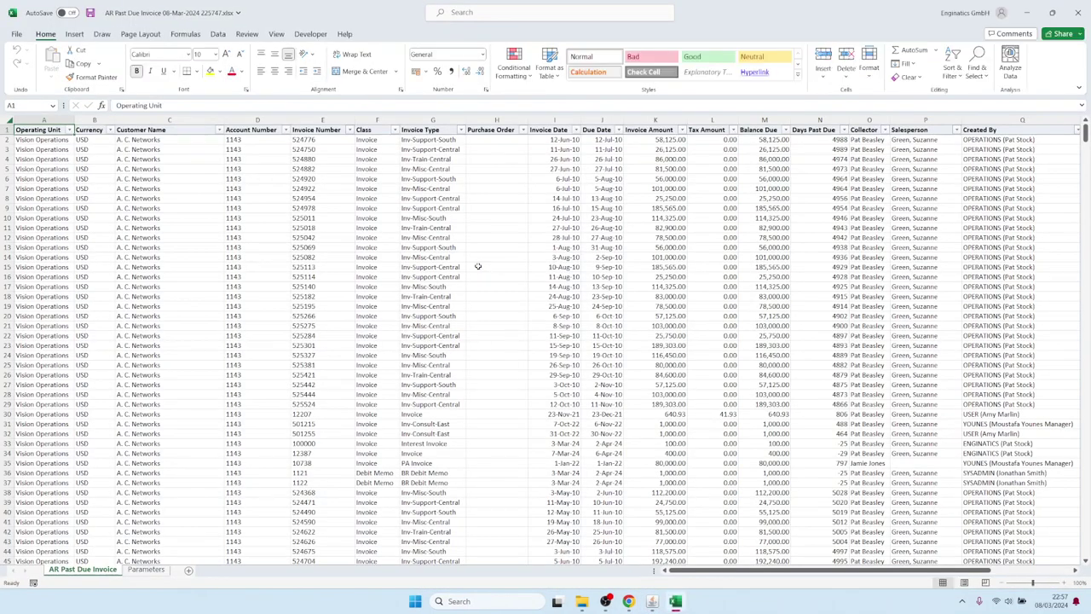
{"action": "left_click", "coordinate": [461, 130]}
{"action": "left_click", "coordinate": [620, 337]}
{"action": "left_click", "coordinate": [613, 325]}
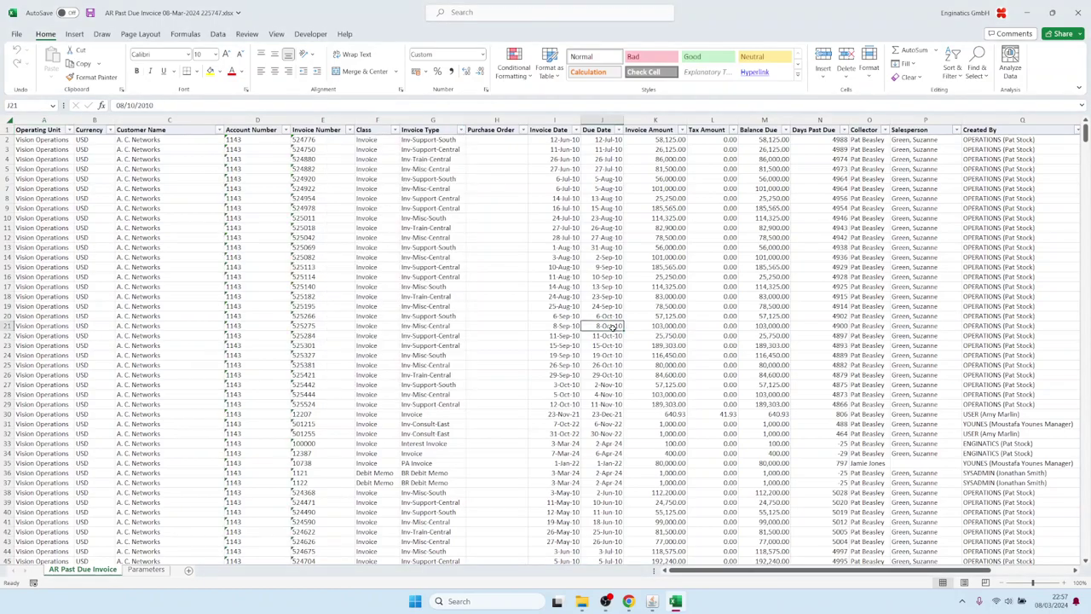
{"action": "scroll", "coordinate": [614, 322], "scroll_direction": "down", "scroll_amount": 14}
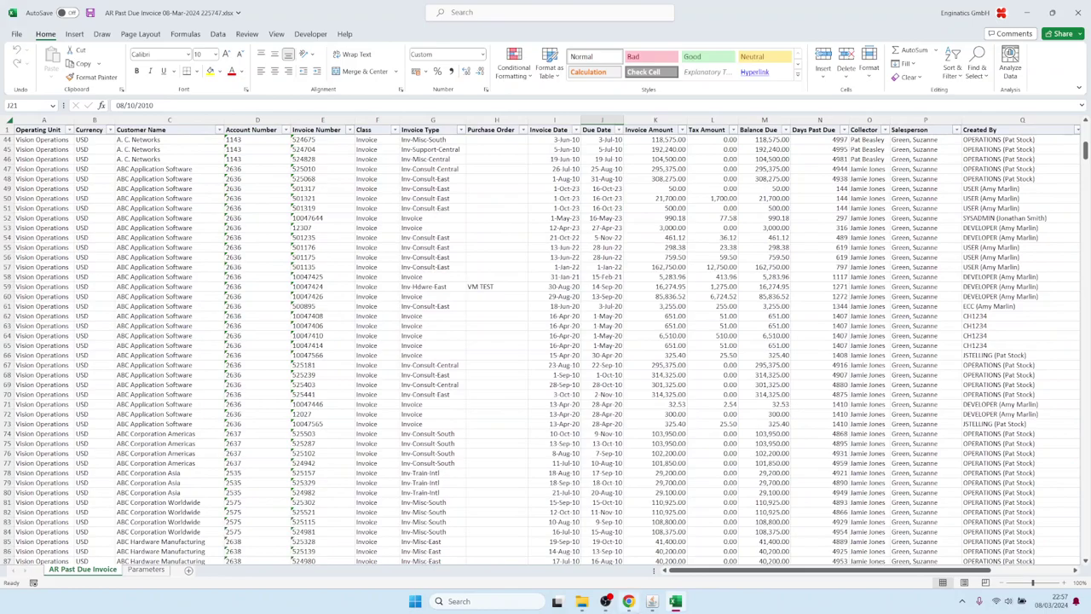
- Start a new template, hide all columns, then display only the first eleven
{"action": "left_click", "coordinate": [653, 601]}
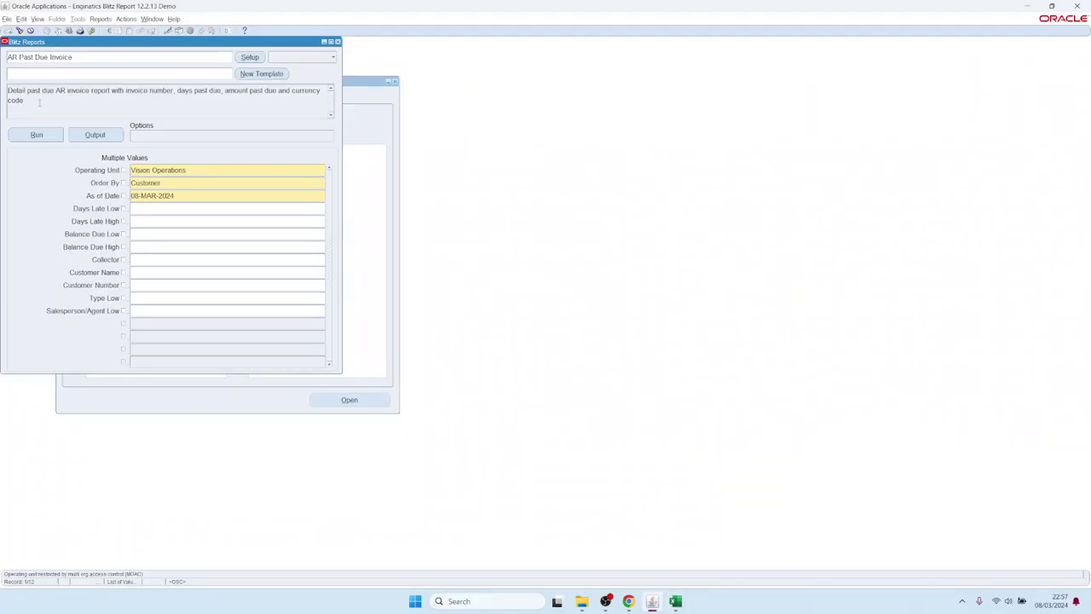
{"action": "left_click", "coordinate": [262, 73]}
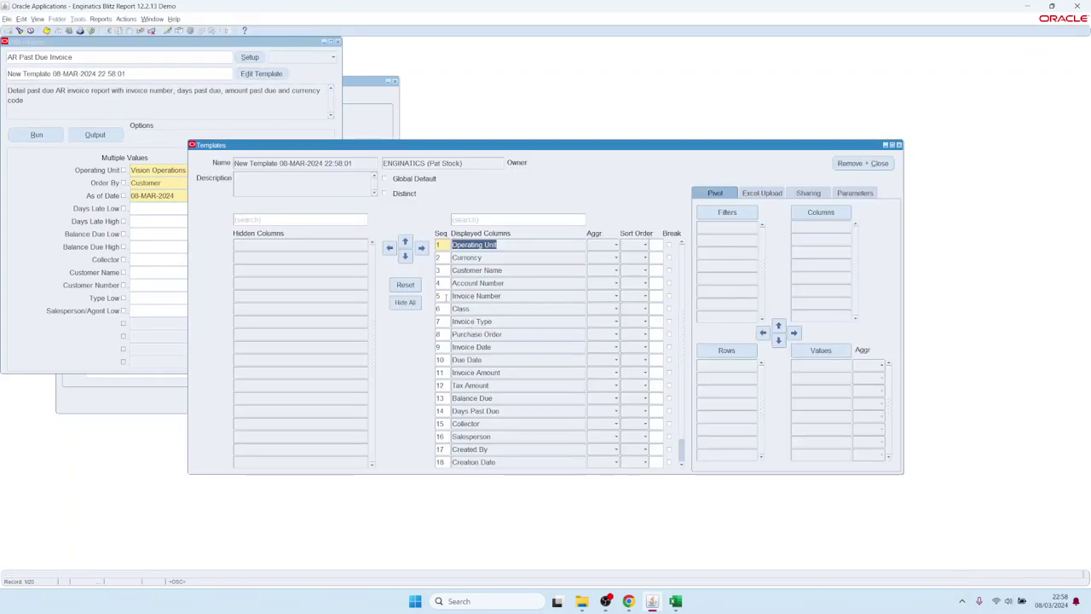
{"action": "left_click", "coordinate": [404, 301]}
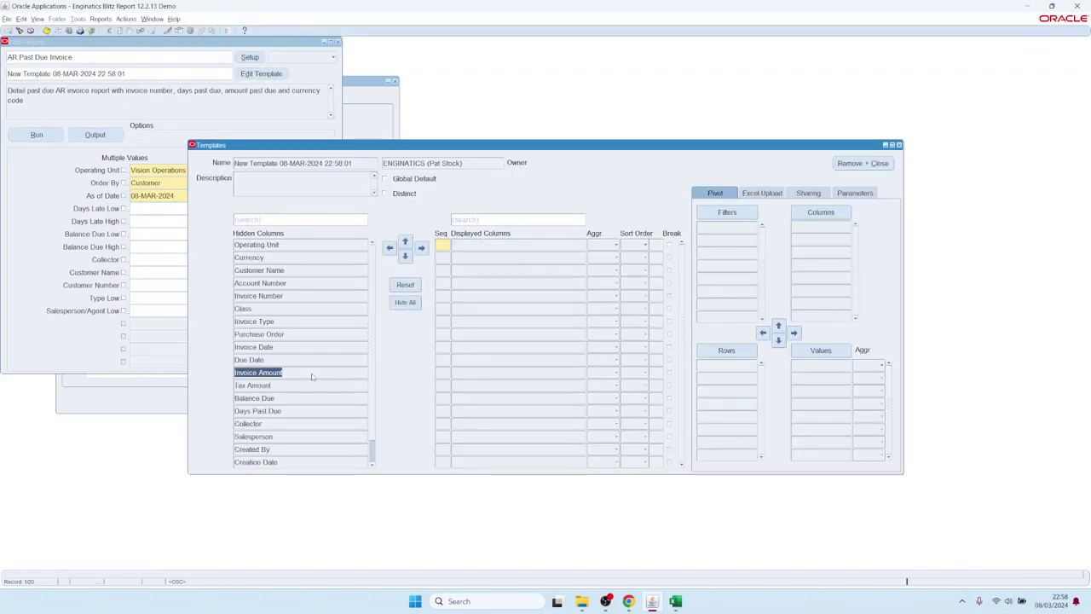
{"action": "left_click", "coordinate": [421, 248]}
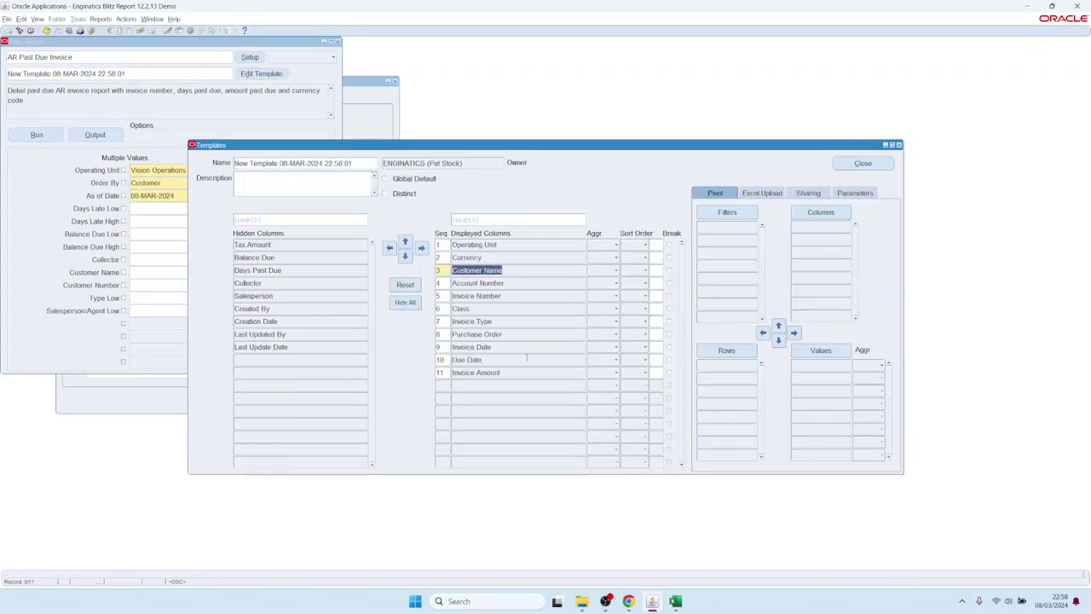
{"action": "left_click", "coordinate": [461, 309]}
- Move Class, Invoice Type and Invoice Date up two positions and run the report
{"action": "left_click", "coordinate": [472, 321], "text": "ctrl"}
{"action": "left_click", "coordinate": [472, 347], "text": "ctrl"}
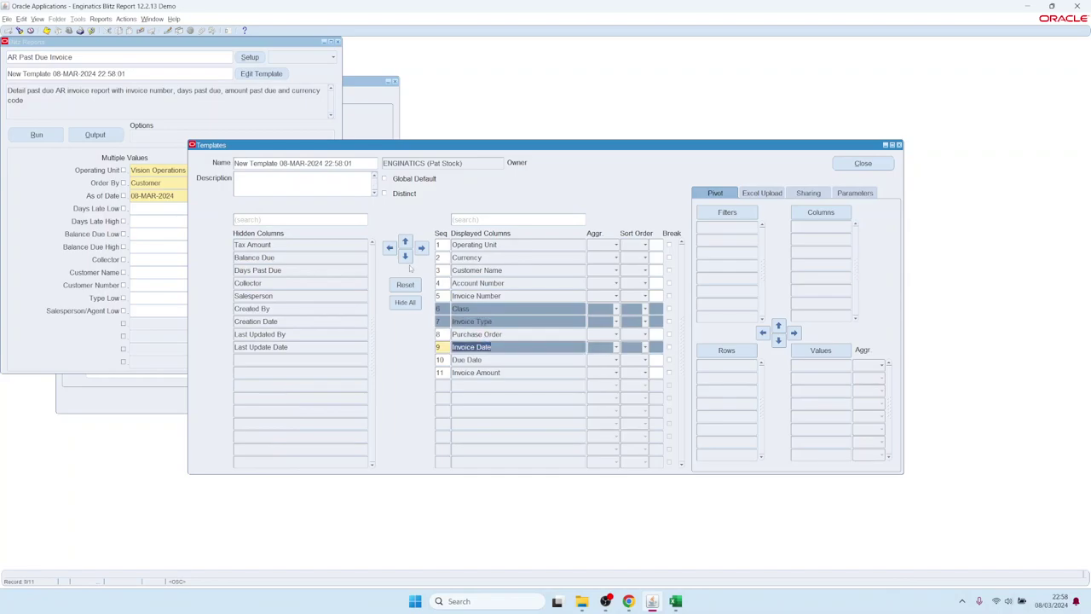
{"action": "left_click", "coordinate": [405, 241]}
{"action": "left_click", "coordinate": [405, 241]}
{"action": "left_click", "coordinate": [37, 135]}
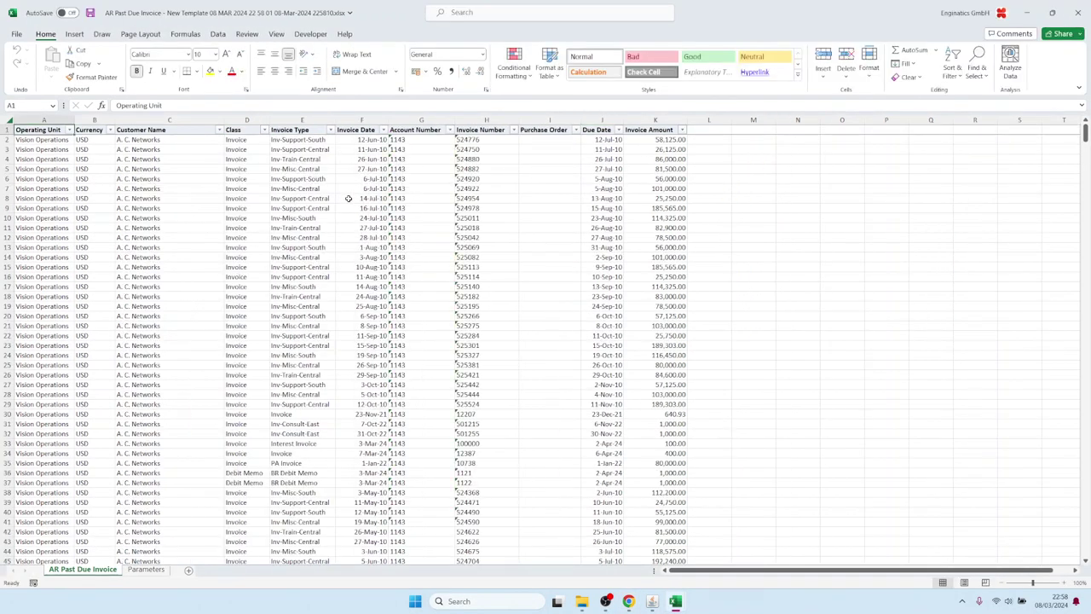
- Reset the columns, make Class and Invoice Type pivot rows and Currency the pivot column
{"action": "left_click", "coordinate": [652, 601]}
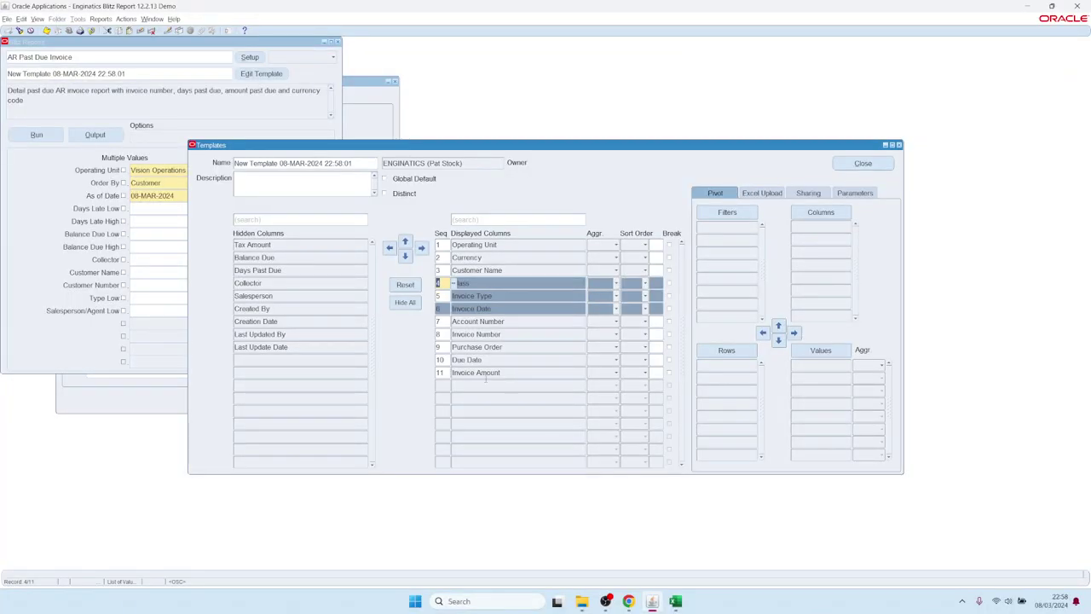
{"action": "left_click", "coordinate": [406, 285]}
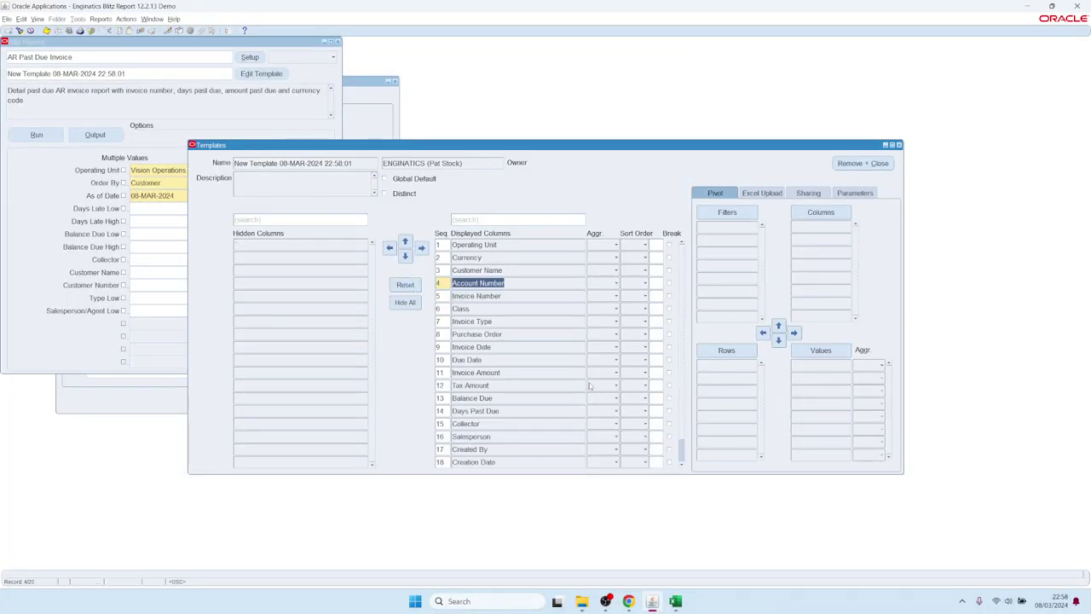
{"action": "left_click", "coordinate": [474, 309]}
{"action": "left_click", "coordinate": [477, 322], "text": "shift"}
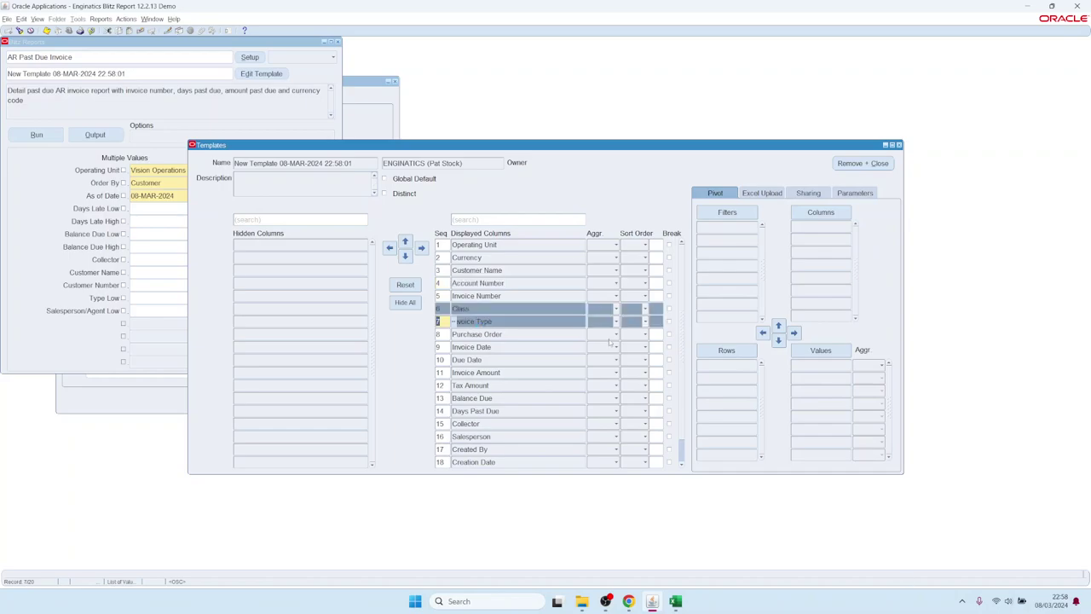
{"action": "left_click", "coordinate": [734, 349]}
{"action": "left_click", "coordinate": [489, 258]}
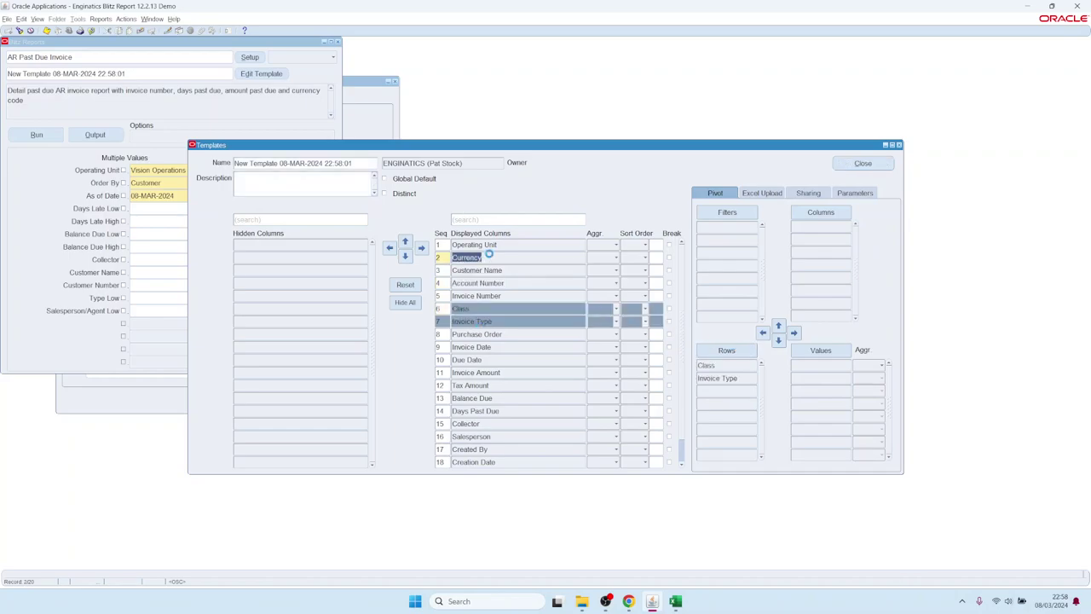
{"action": "left_click", "coordinate": [820, 211]}
- Filter columns by 'amoun', sum Invoice Amount and Tax Amount as values, and run
{"action": "left_click", "coordinate": [480, 219]}
{"action": "type", "text": "amoun"}
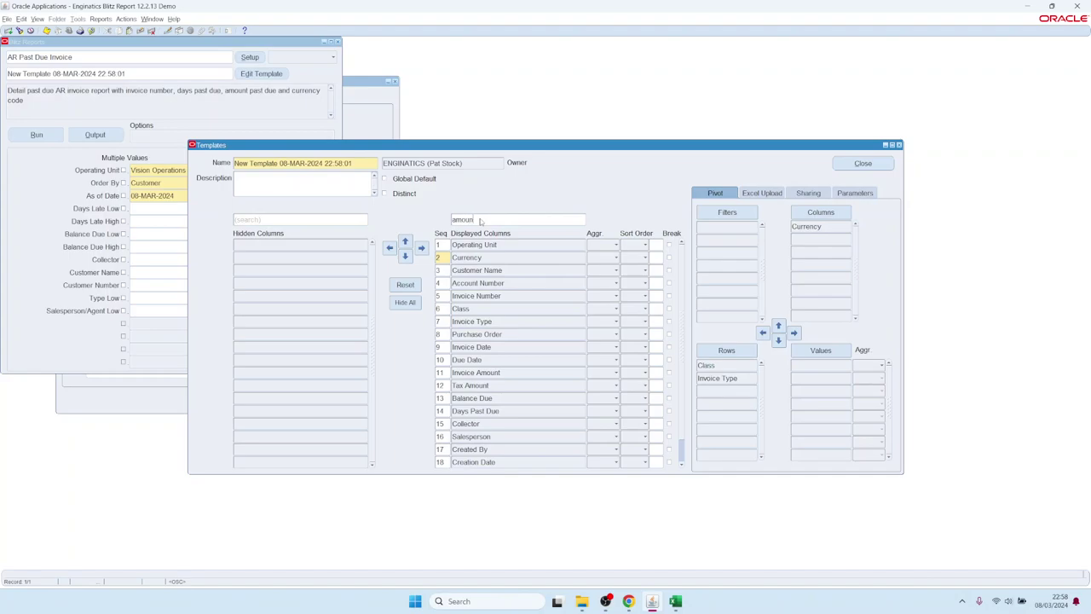
{"action": "key", "text": "Return"}
{"action": "left_click", "coordinate": [439, 244]}
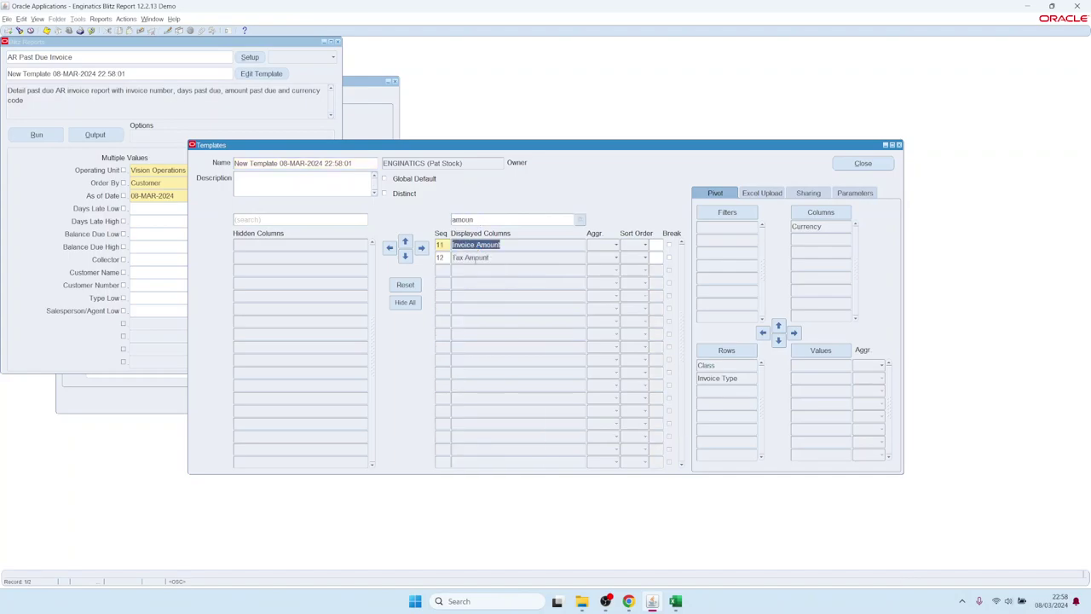
{"action": "left_click", "coordinate": [440, 258], "text": "shift"}
{"action": "left_click", "coordinate": [820, 351]}
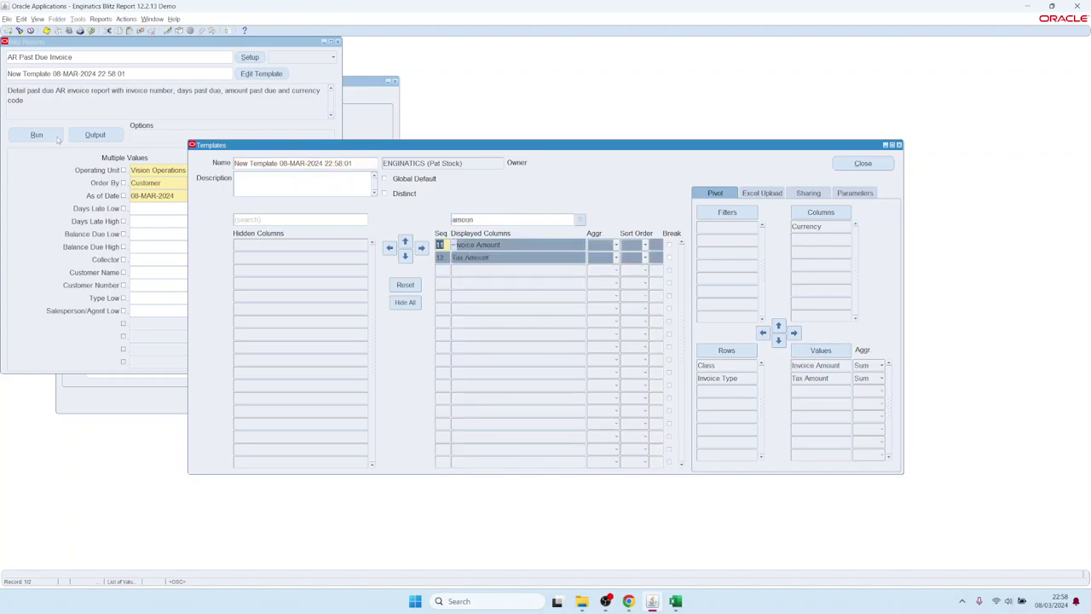
{"action": "left_click", "coordinate": [56, 136]}
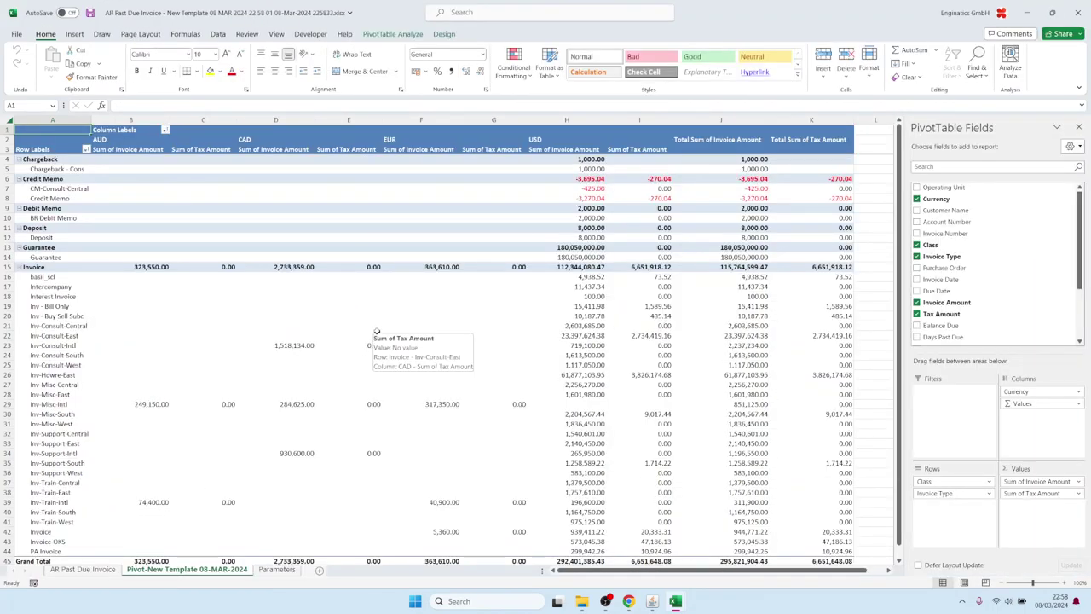
- Glance at the data sheet, then drag Currency out of the pivot's Columns area
{"action": "left_click", "coordinate": [82, 569]}
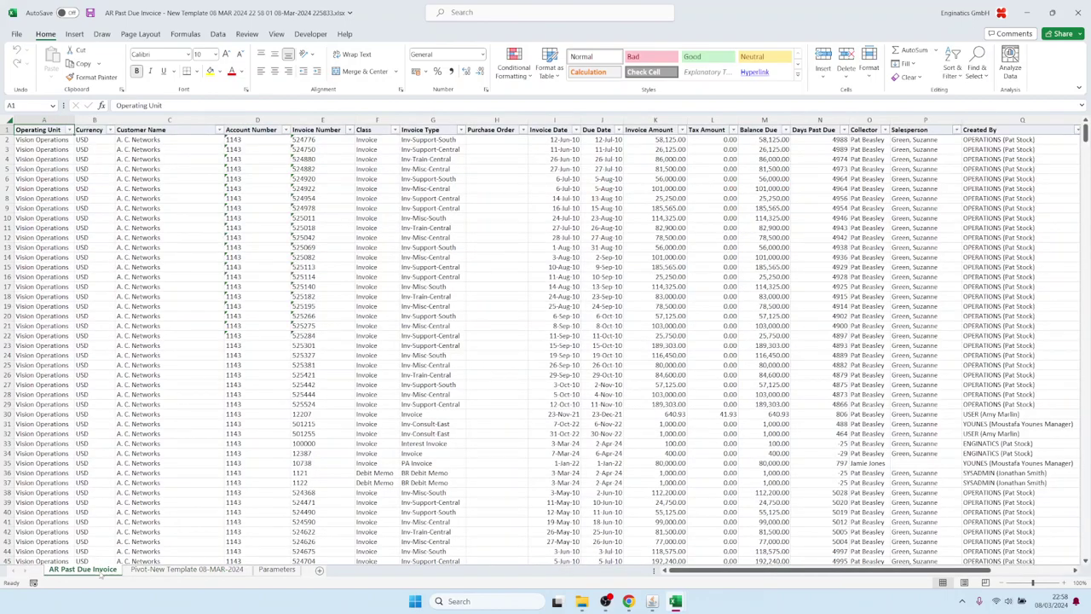
{"action": "left_click", "coordinate": [133, 571]}
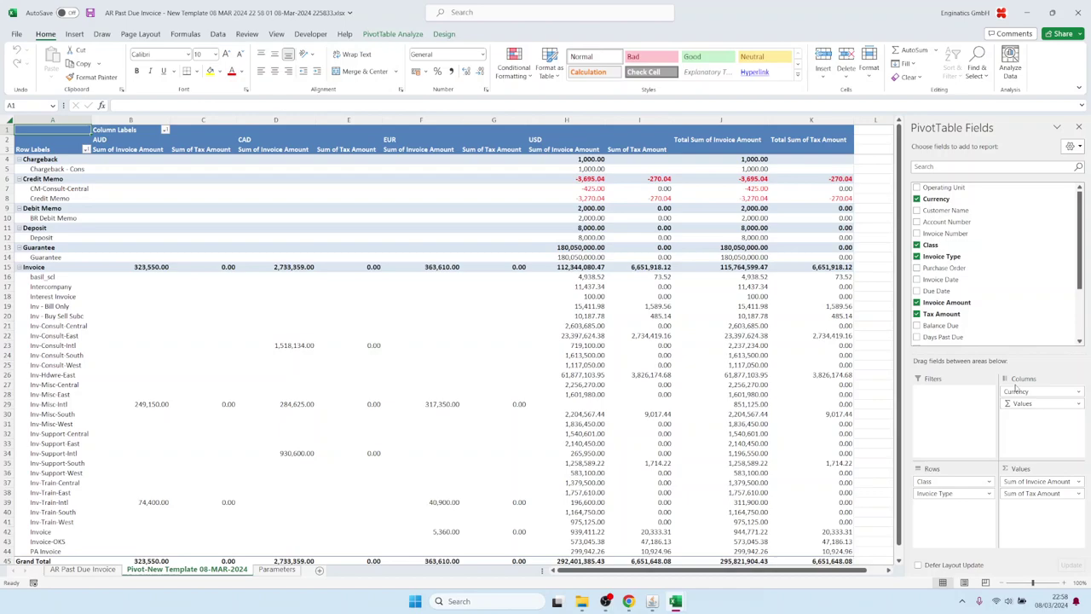
{"action": "mouse_move", "coordinate": [1016, 394]}
{"action": "left_mouse_down"}
{"action": "mouse_move", "coordinate": [533, 320]}
{"action": "mouse_move", "coordinate": [533, 302]}
{"action": "left_mouse_up"}
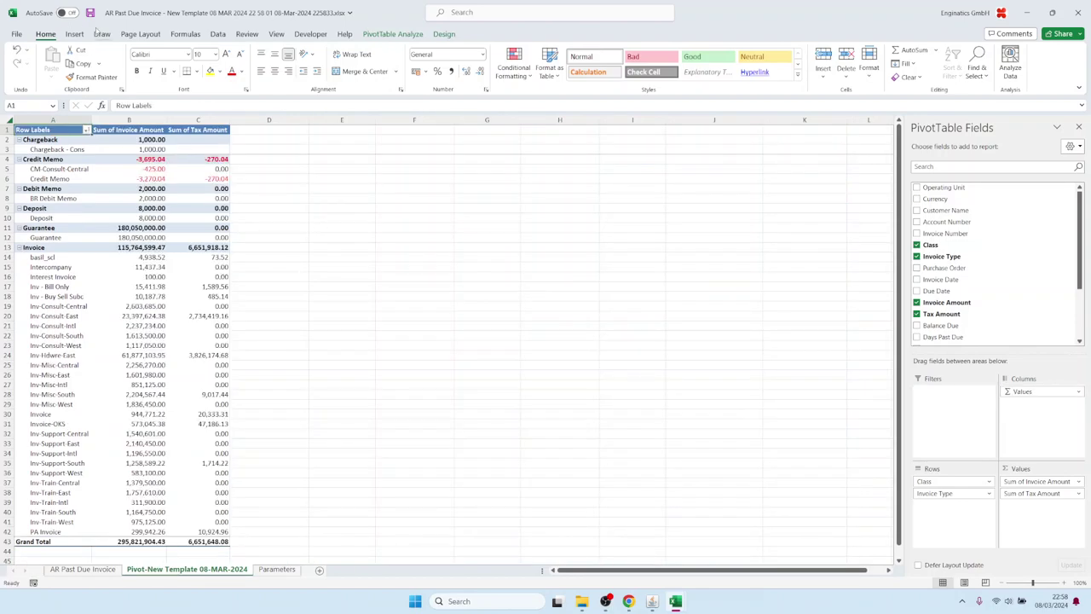
- Insert a pie pivot chart and place it beside the pivot table
{"action": "left_click", "coordinate": [75, 34]}
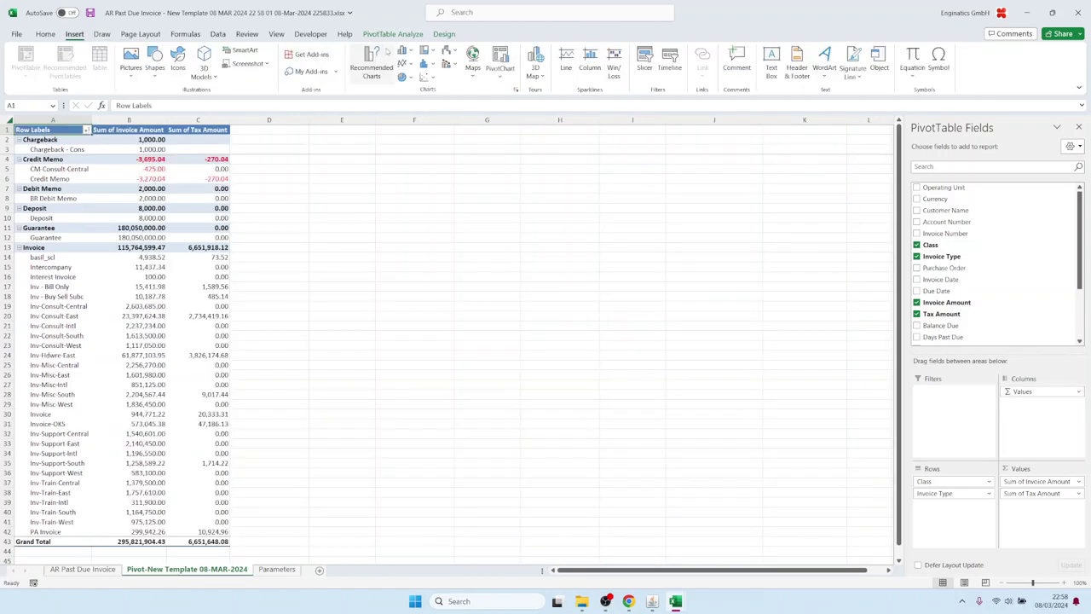
{"action": "left_click", "coordinate": [500, 64]}
{"action": "left_click", "coordinate": [411, 227]}
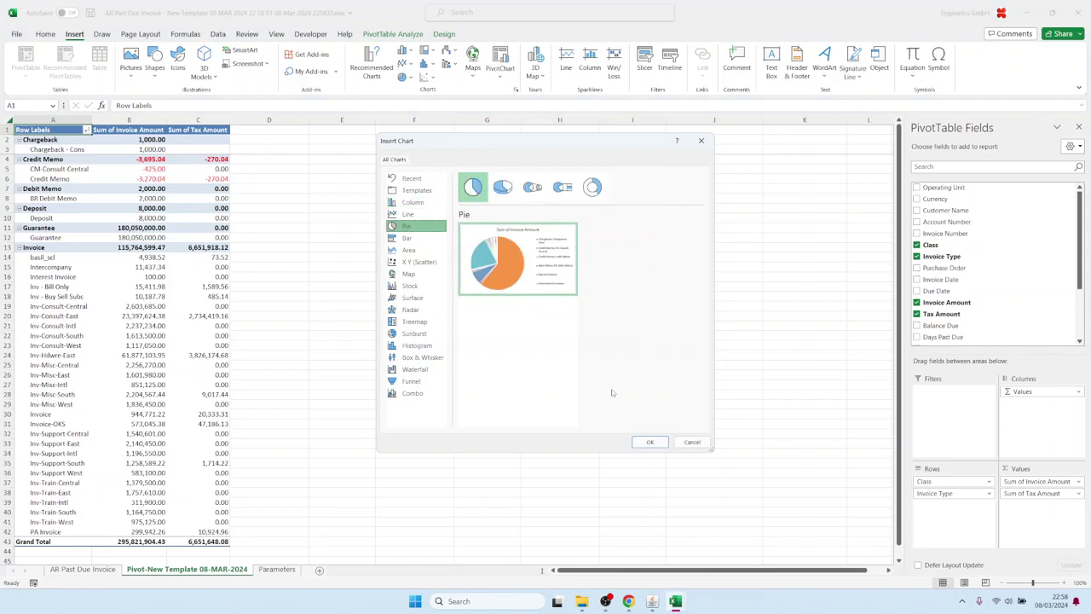
{"action": "left_click", "coordinate": [648, 442]}
{"action": "left_click_drag", "start_coordinate": [485, 297], "coordinate": [409, 148]}
- Add a Currency slicer below the chart and filter the pivot to USD, then CAD
{"action": "left_click", "coordinate": [75, 34]}
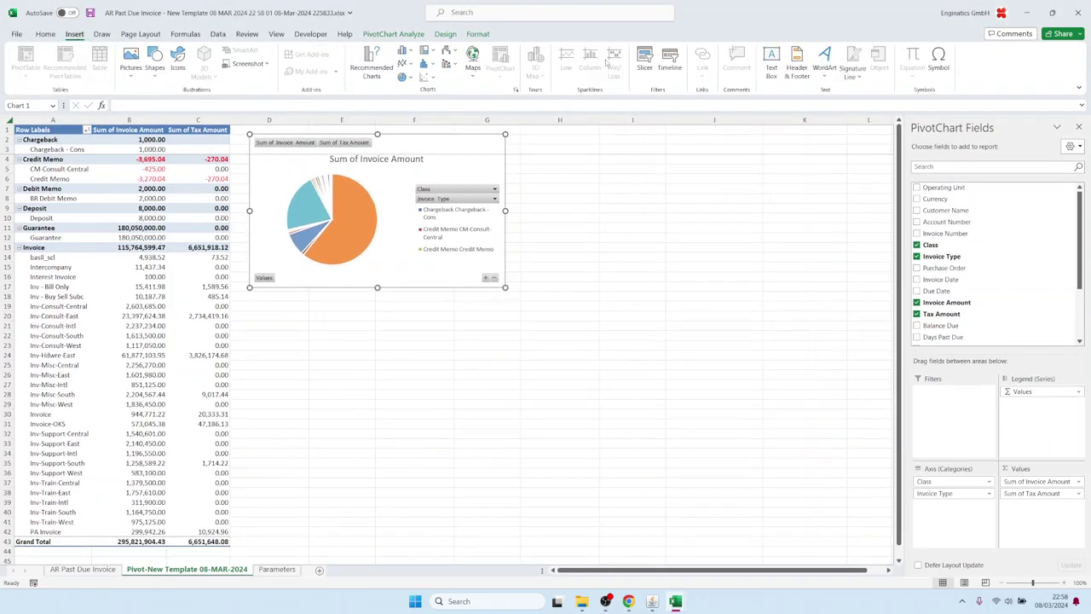
{"action": "left_click", "coordinate": [647, 65]}
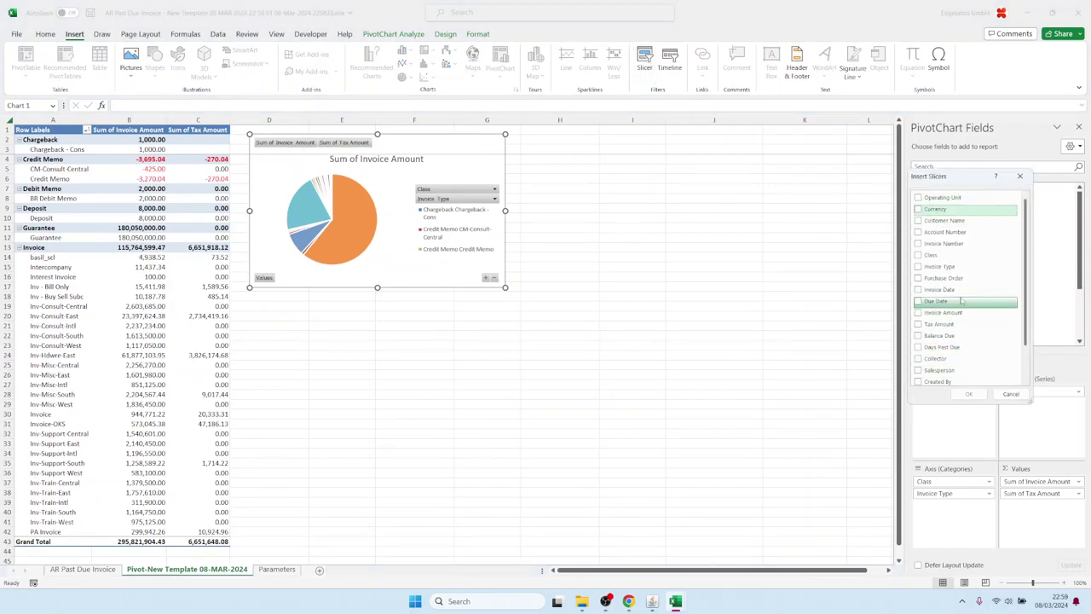
{"action": "left_click", "coordinate": [919, 209]}
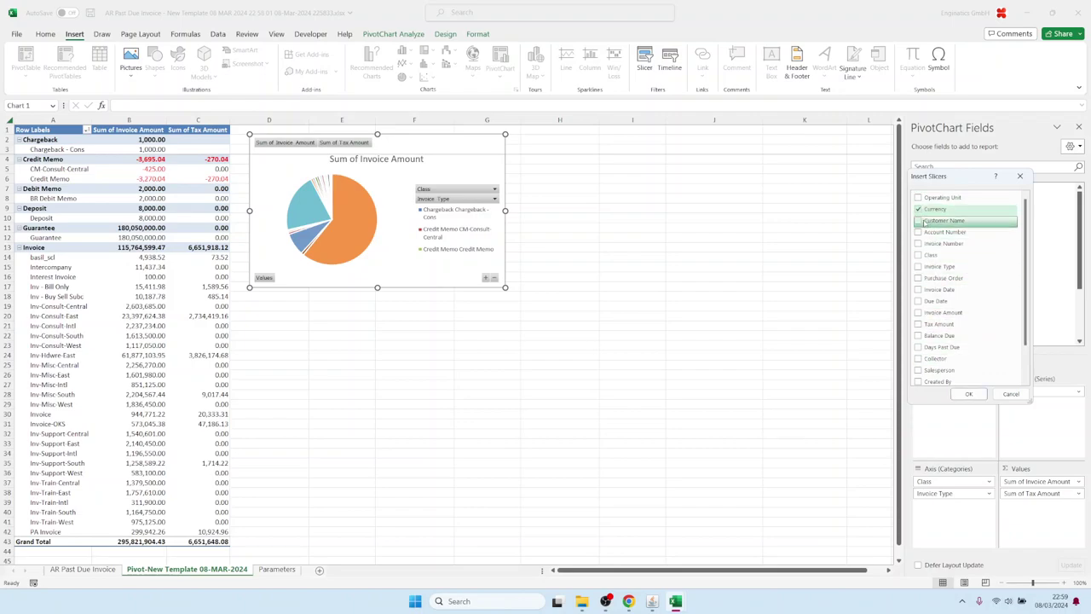
{"action": "left_click", "coordinate": [968, 396]}
{"action": "mouse_move", "coordinate": [449, 136]}
{"action": "left_mouse_down"}
{"action": "mouse_move", "coordinate": [462, 244]}
{"action": "mouse_move", "coordinate": [453, 328]}
{"action": "left_mouse_up"}
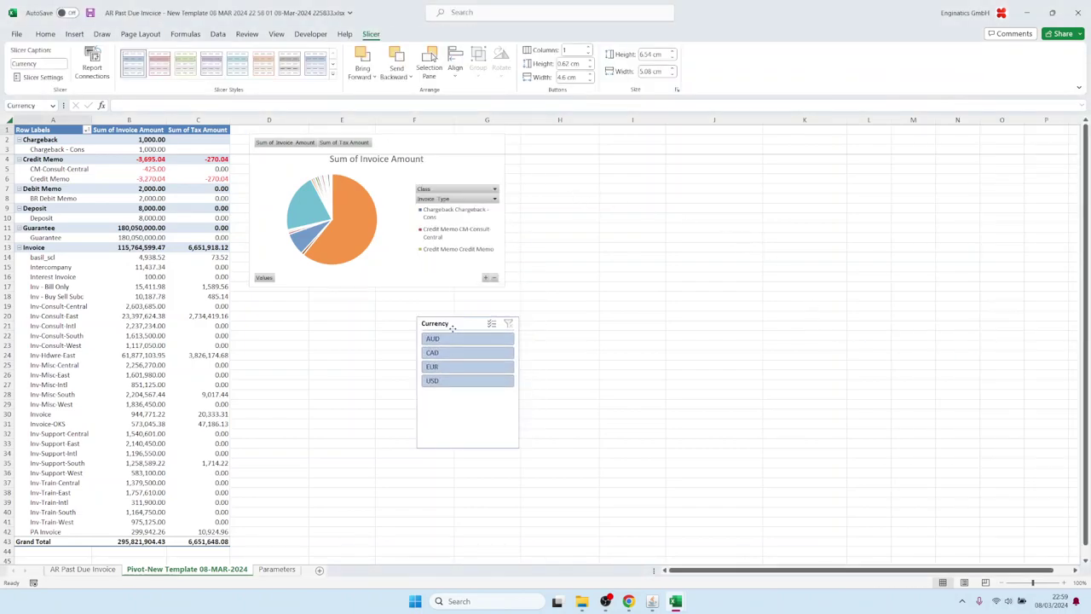
{"action": "left_click", "coordinate": [443, 352]}
{"action": "left_click", "coordinate": [443, 380]}
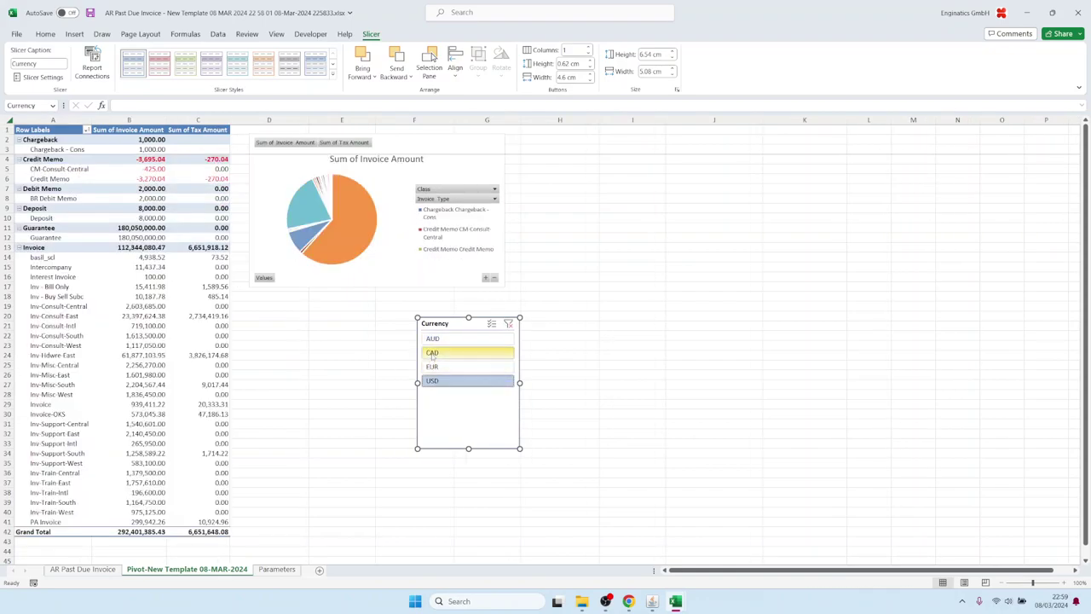
{"action": "left_click", "coordinate": [432, 354]}
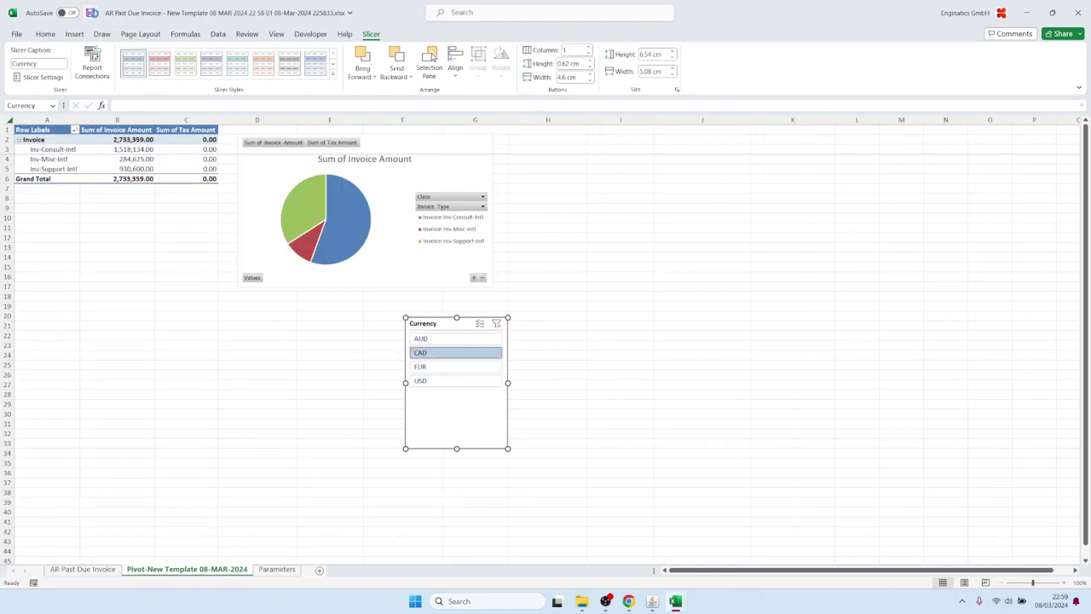
- Upload the newest AR Past Due Invoice workbook as the template's Excel file
{"action": "left_click", "coordinate": [652, 601]}
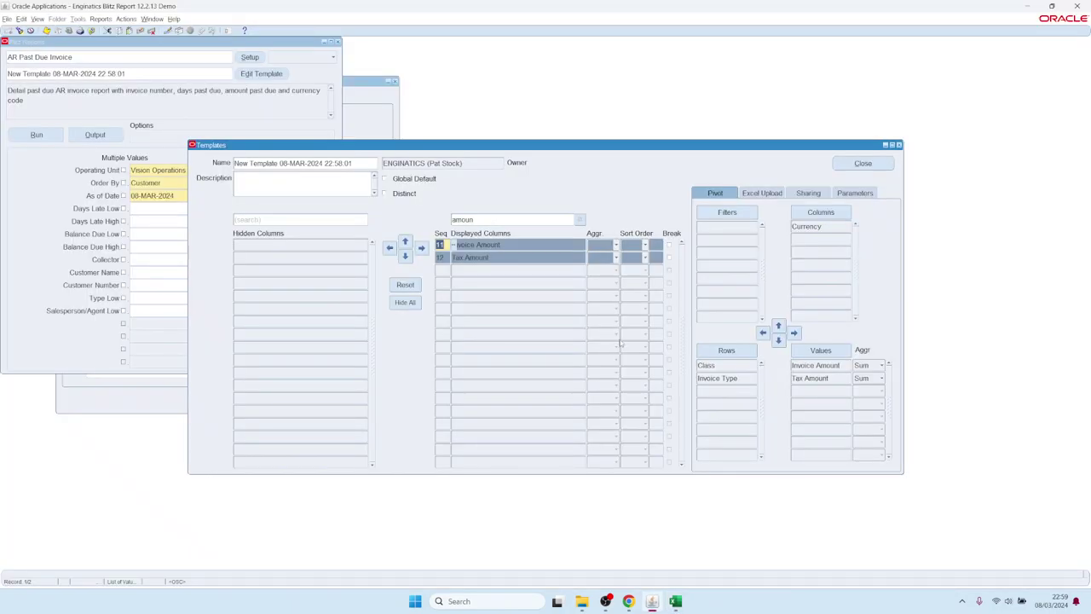
{"action": "left_click", "coordinate": [762, 191]}
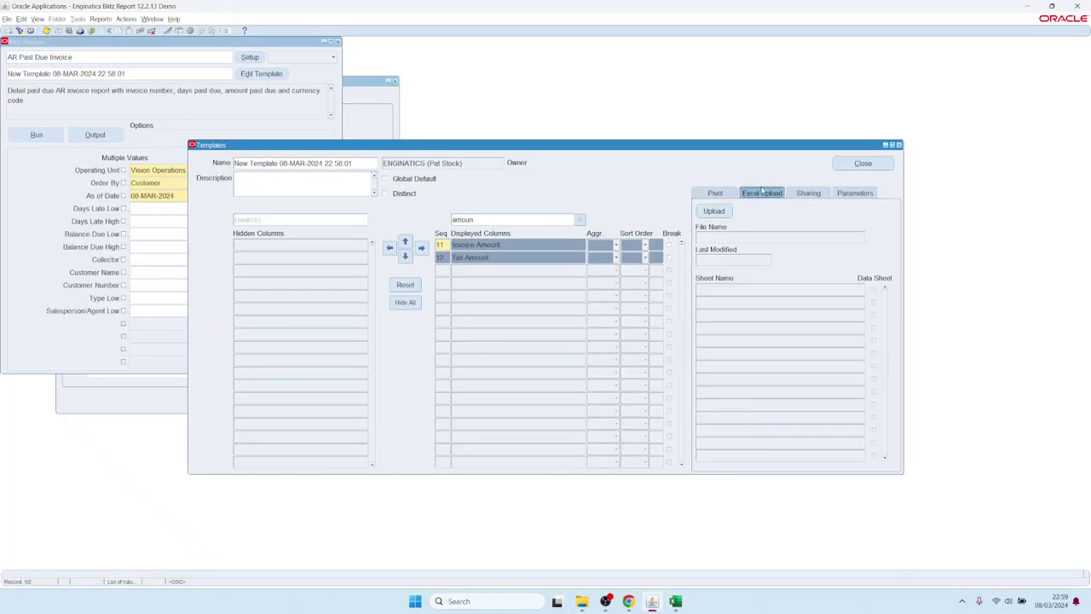
{"action": "left_click", "coordinate": [711, 212]}
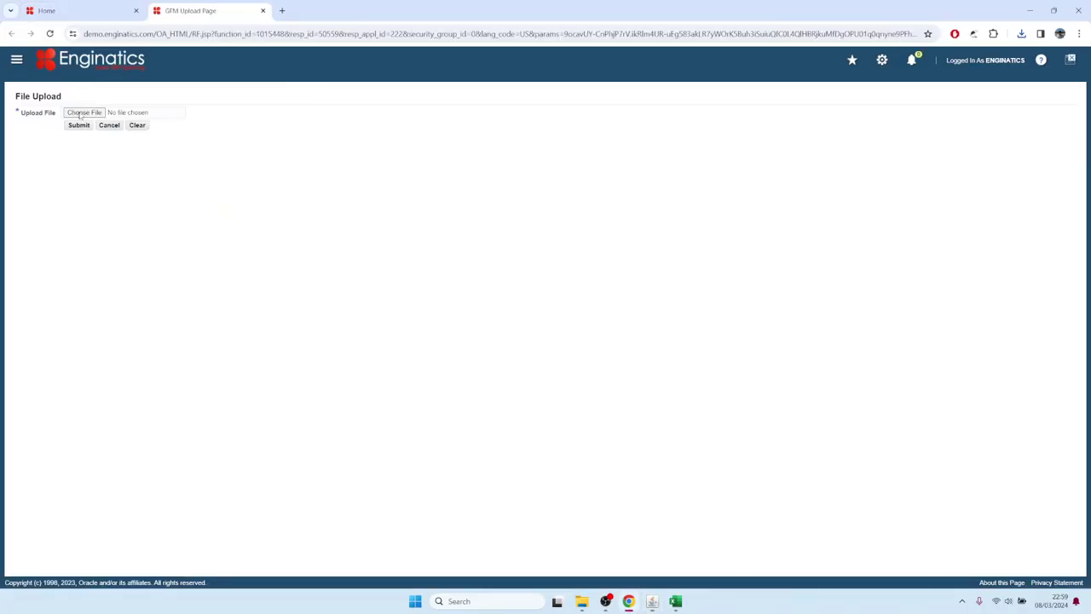
{"action": "left_click", "coordinate": [81, 113]}
{"action": "left_click", "coordinate": [332, 84]}
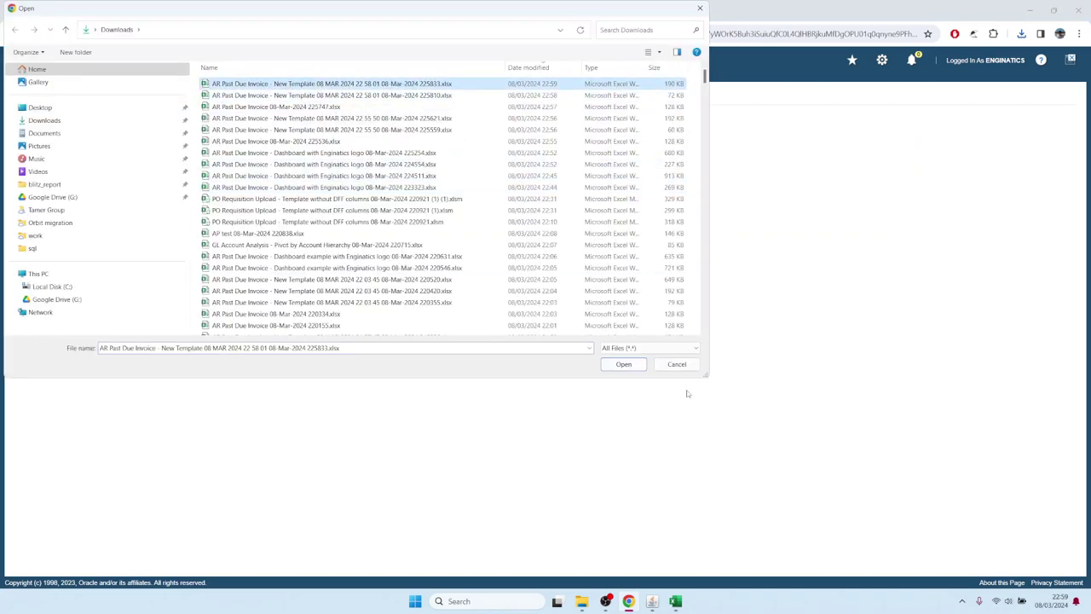
{"action": "left_click", "coordinate": [626, 367]}
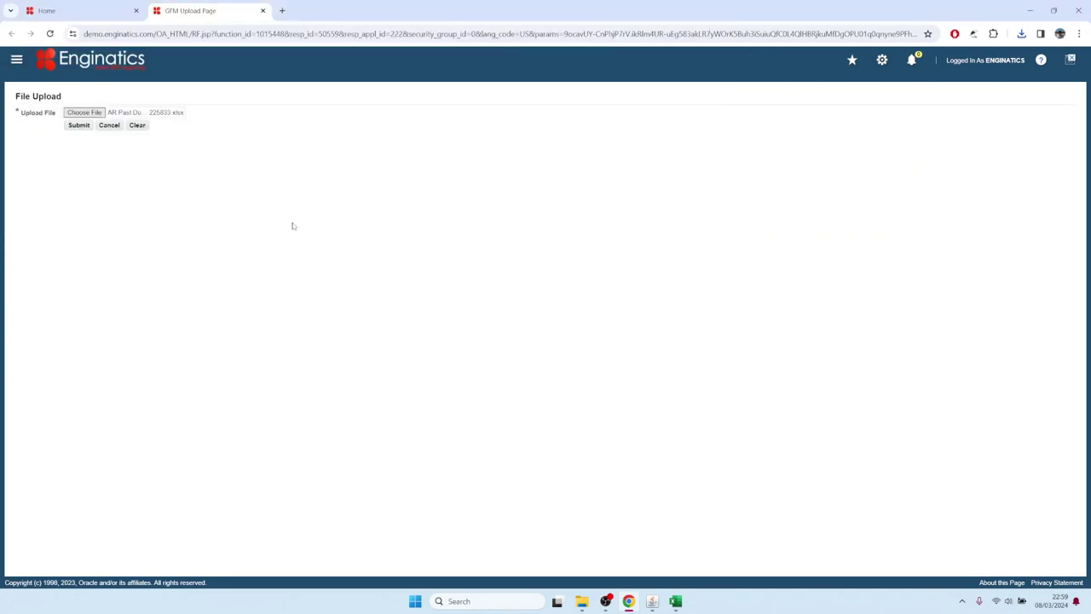
{"action": "left_click", "coordinate": [78, 124]}
{"action": "left_click", "coordinate": [262, 10]}
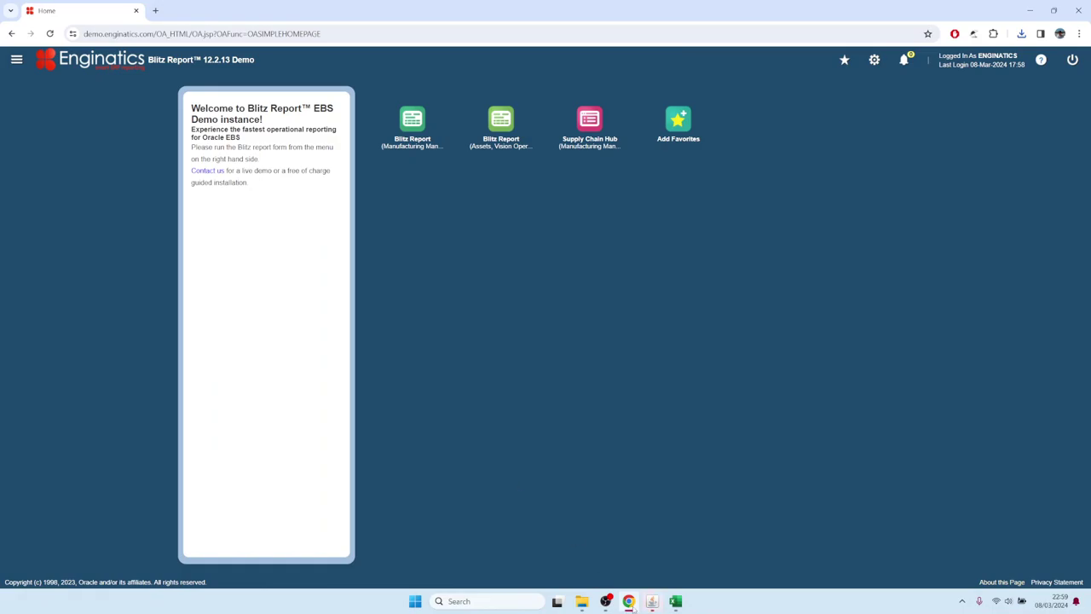
- Set As of Date to 08-MAR-2009 and run the report with the new template
{"action": "left_click", "coordinate": [649, 603]}
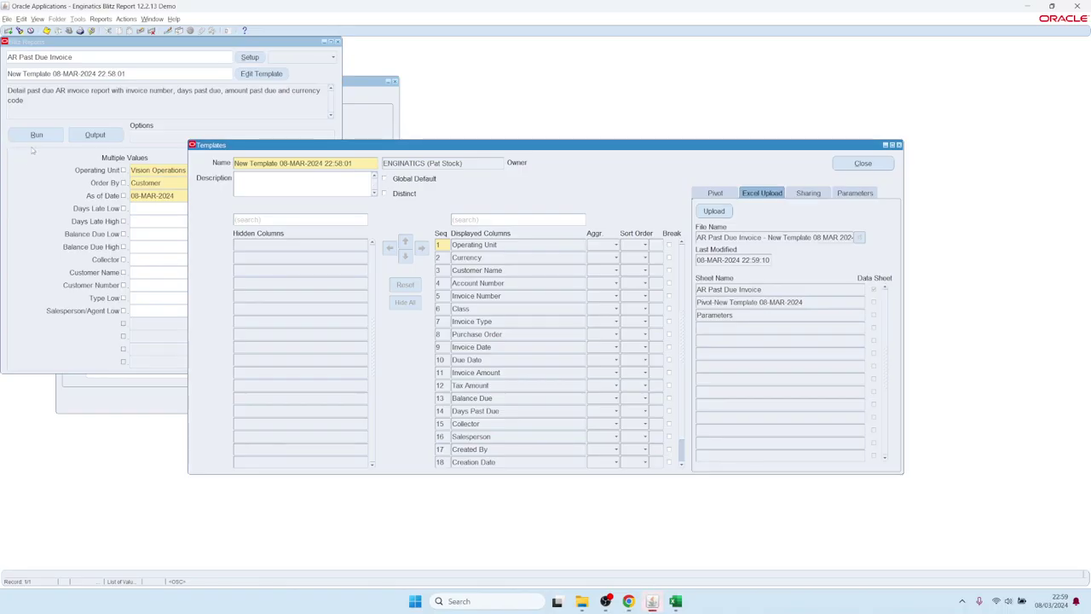
{"action": "left_click", "coordinate": [57, 98]}
{"action": "left_click", "coordinate": [185, 195]}
{"action": "type", "text": "09"}
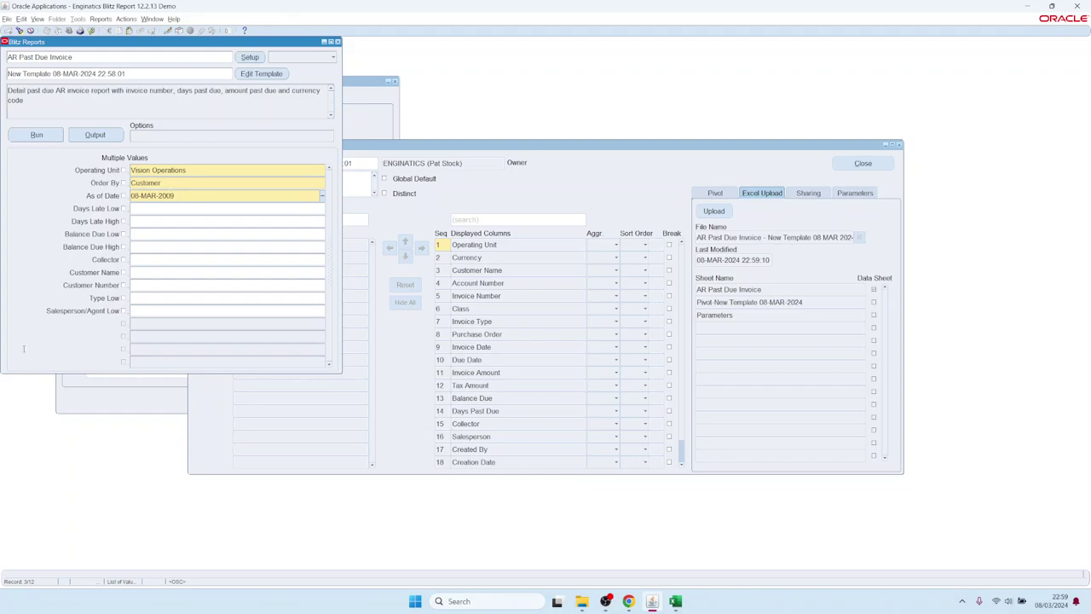
{"action": "left_click", "coordinate": [37, 134]}
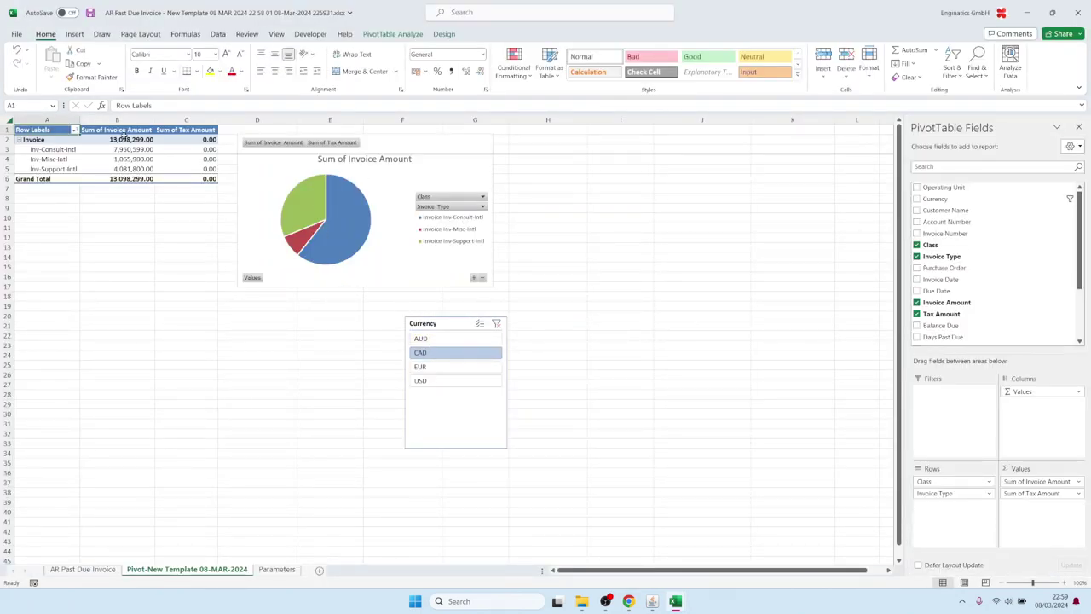
- Open the AR Past Due Invoice sheet and select invoice dates I3:I17
{"action": "left_click", "coordinate": [83, 568]}
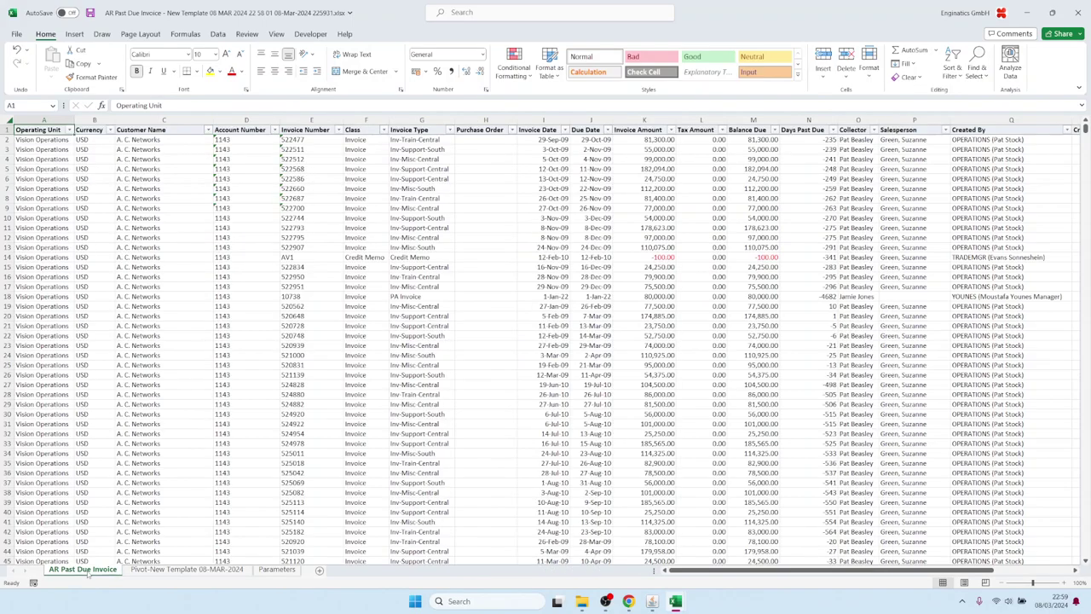
{"action": "left_click", "coordinate": [552, 150]}
{"action": "left_click_drag", "start_coordinate": [552, 150], "coordinate": [552, 286]}
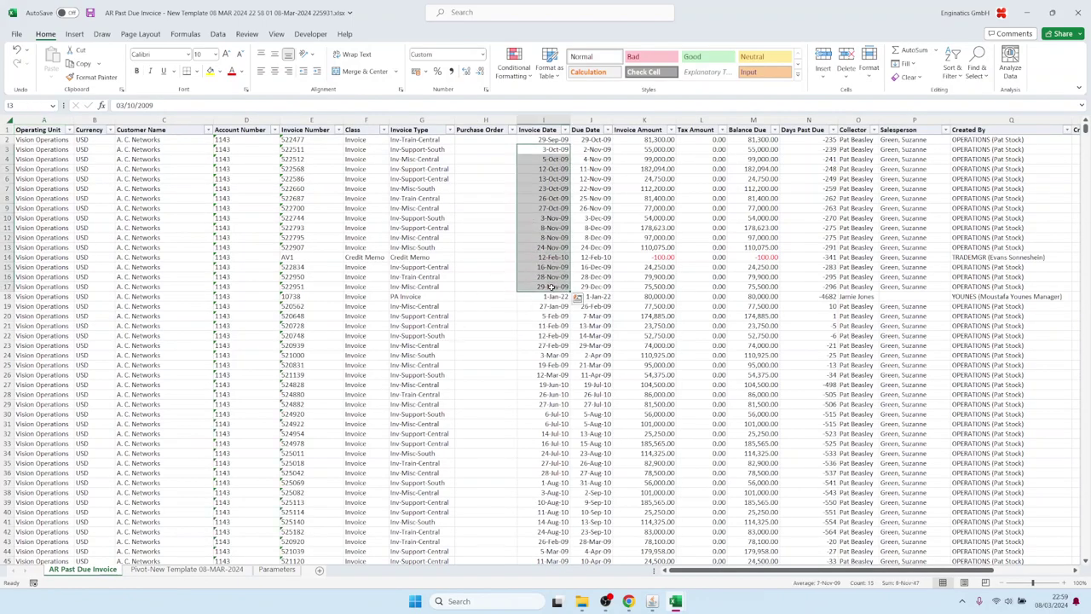
- Pick the 'Dashboard with Enginatics logo' template from the Templates list and run the report
{"action": "mouse_move", "coordinate": [652, 601]}
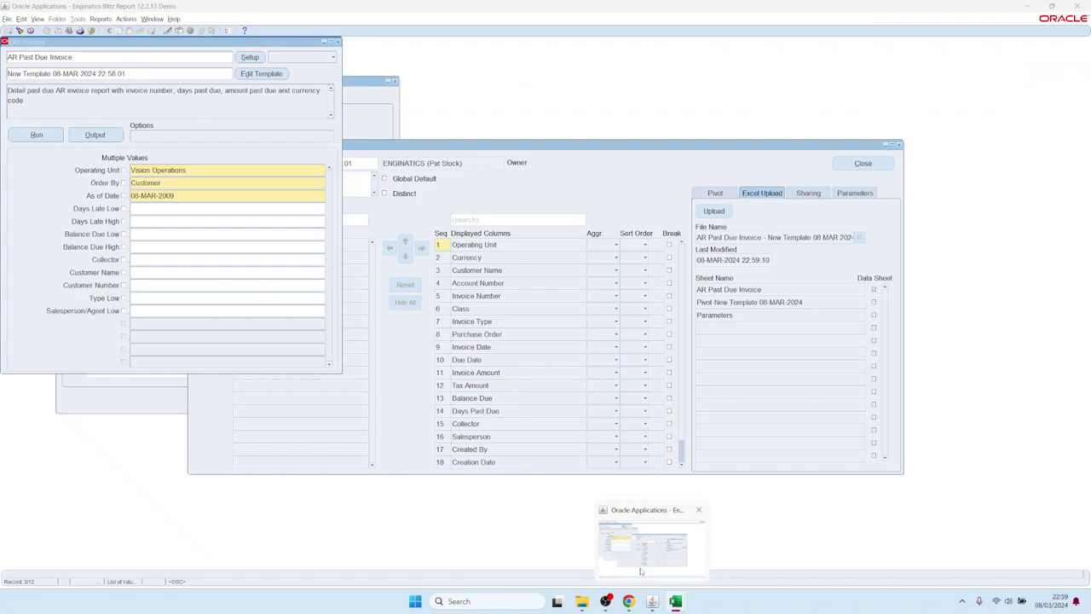
{"action": "left_click", "coordinate": [641, 569]}
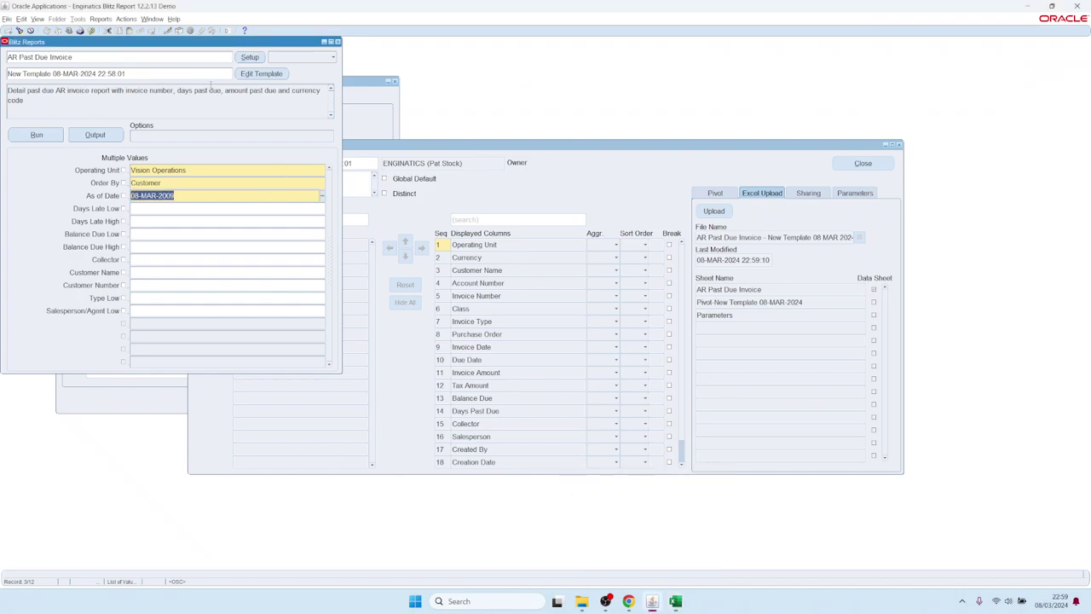
{"action": "left_click", "coordinate": [203, 75]}
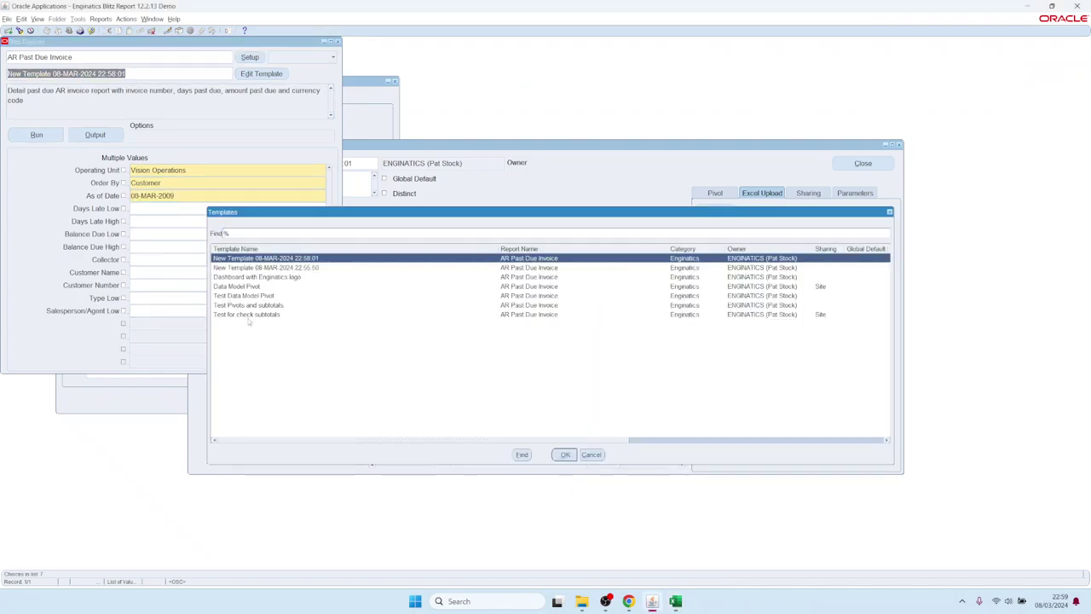
{"action": "left_click", "coordinate": [247, 278]}
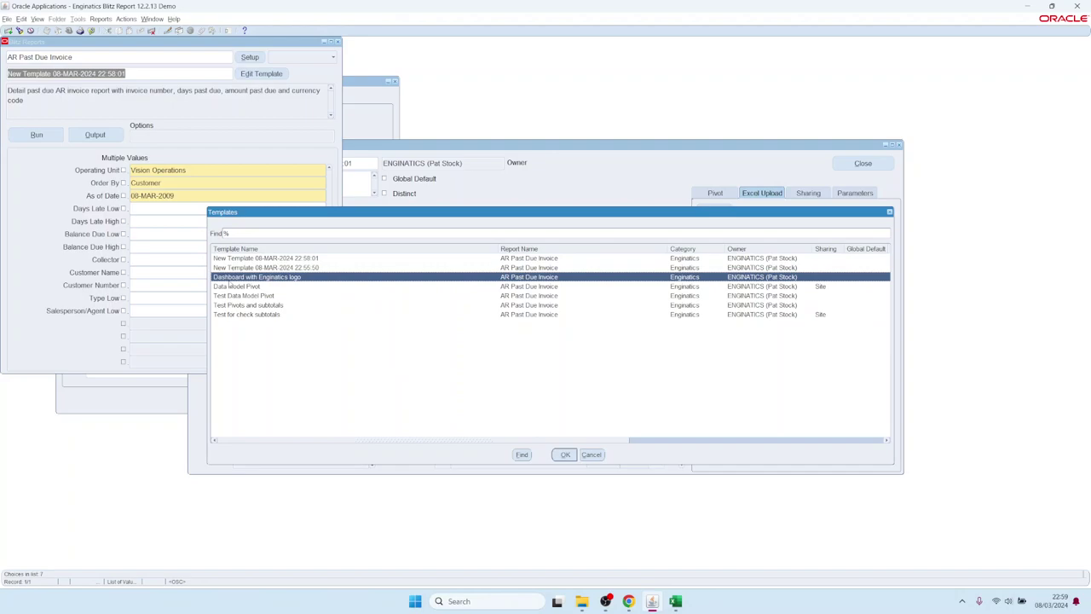
{"action": "double_click", "coordinate": [229, 278]}
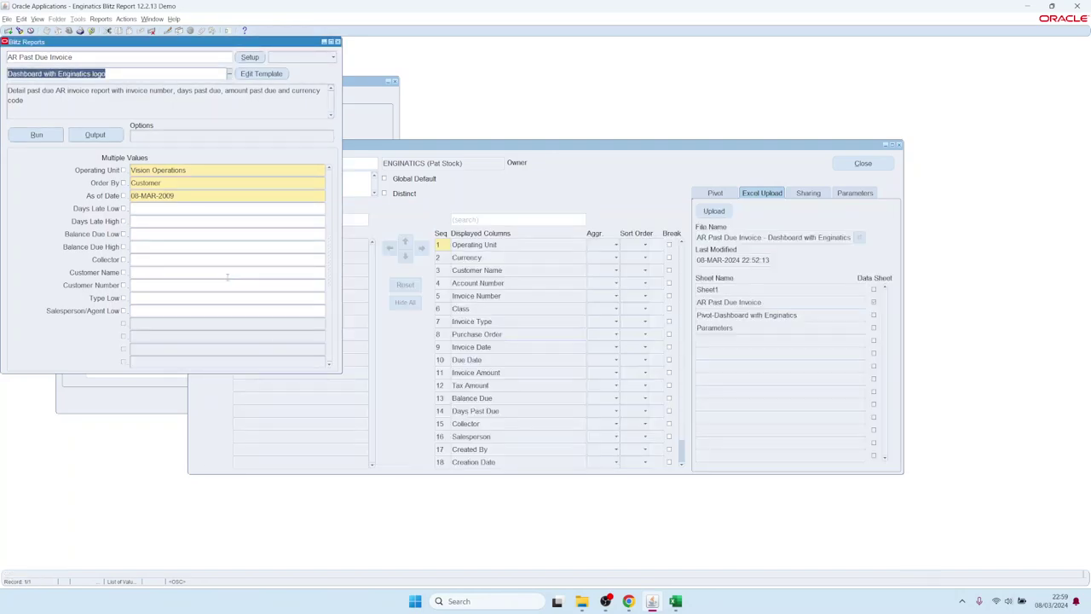
{"action": "left_click", "coordinate": [36, 136]}
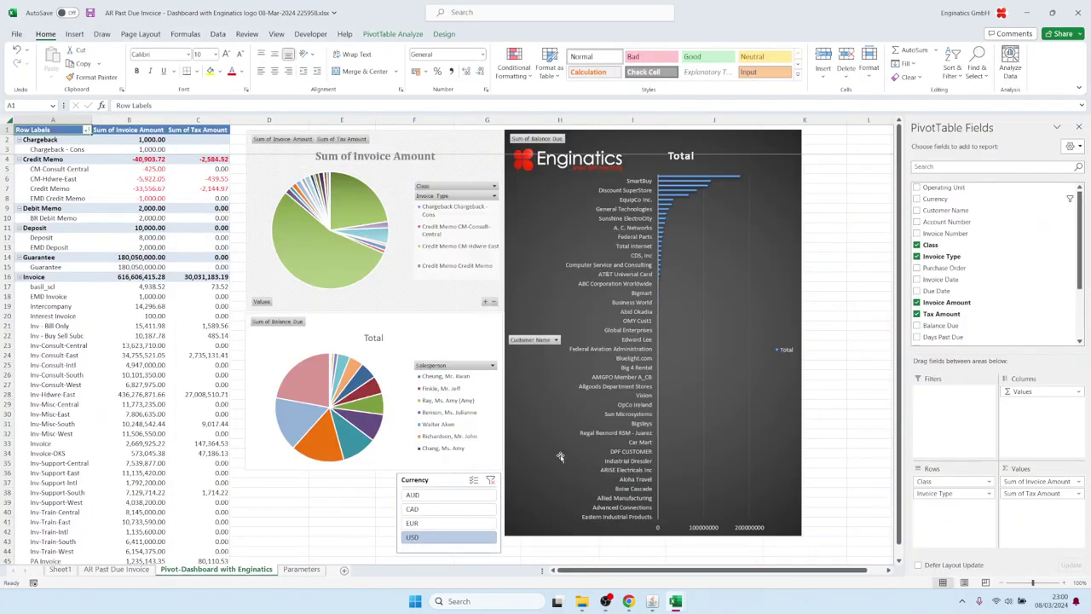
- Open the AR Past Due Invoice sheet and select Invoice Amount cells K10:K38
{"action": "left_click", "coordinate": [114, 571]}
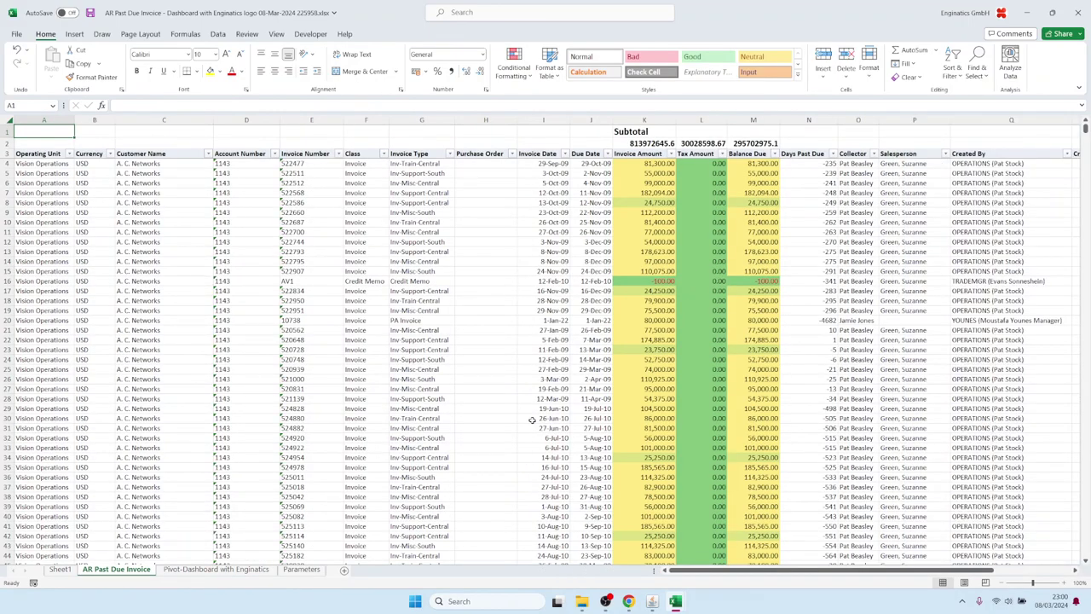
{"action": "left_click_drag", "start_coordinate": [662, 225], "coordinate": [680, 502]}
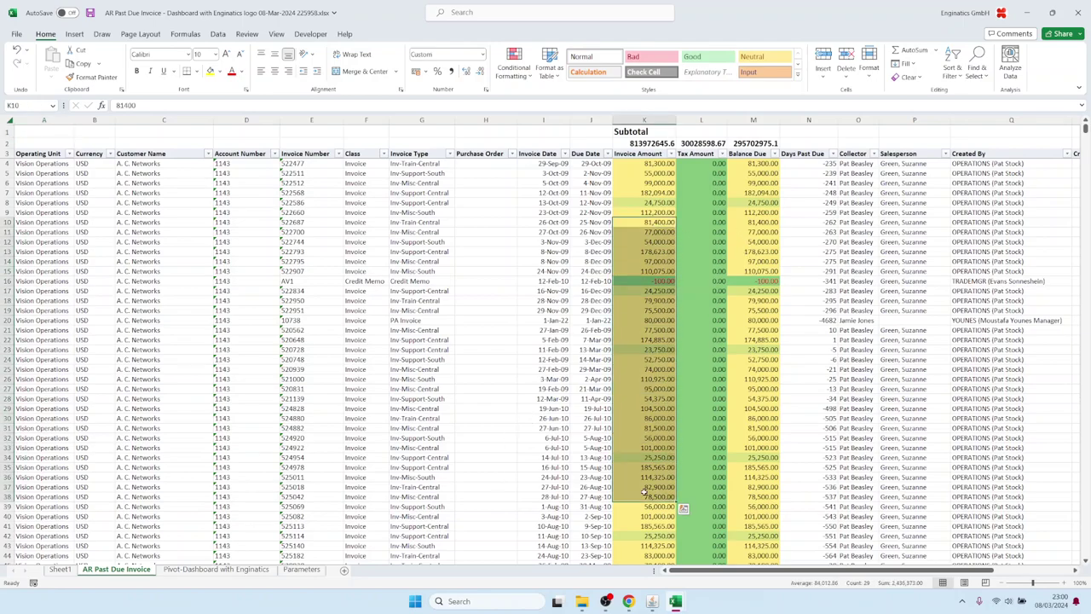
- Select subtotals K2:M2 and browse the balance pivots on Sheet1 and the dashboard sheet
{"action": "left_click_drag", "start_coordinate": [659, 143], "coordinate": [758, 143]}
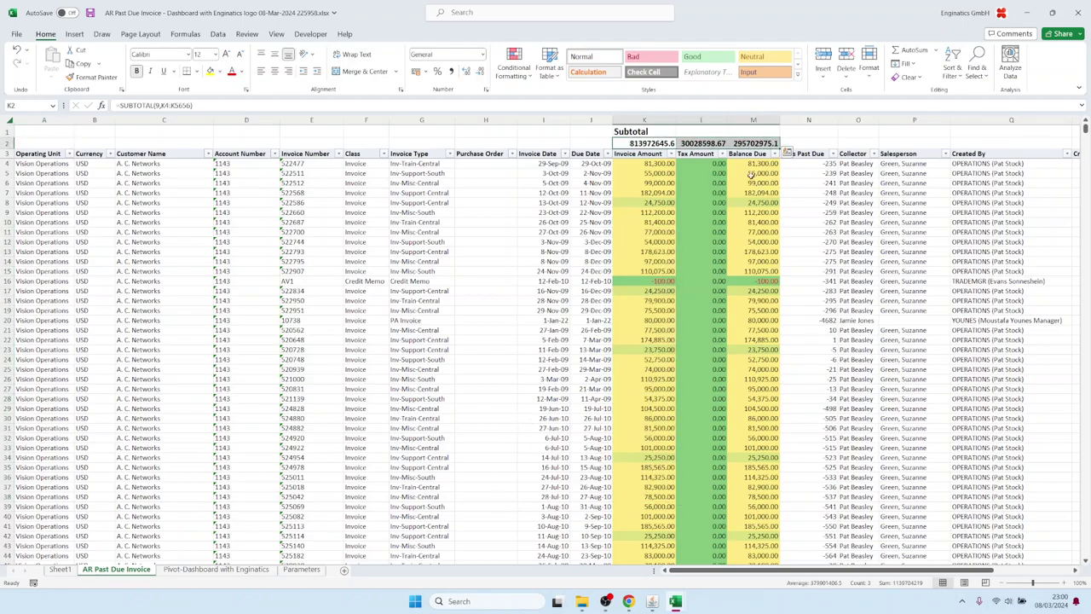
{"action": "left_click", "coordinate": [69, 570]}
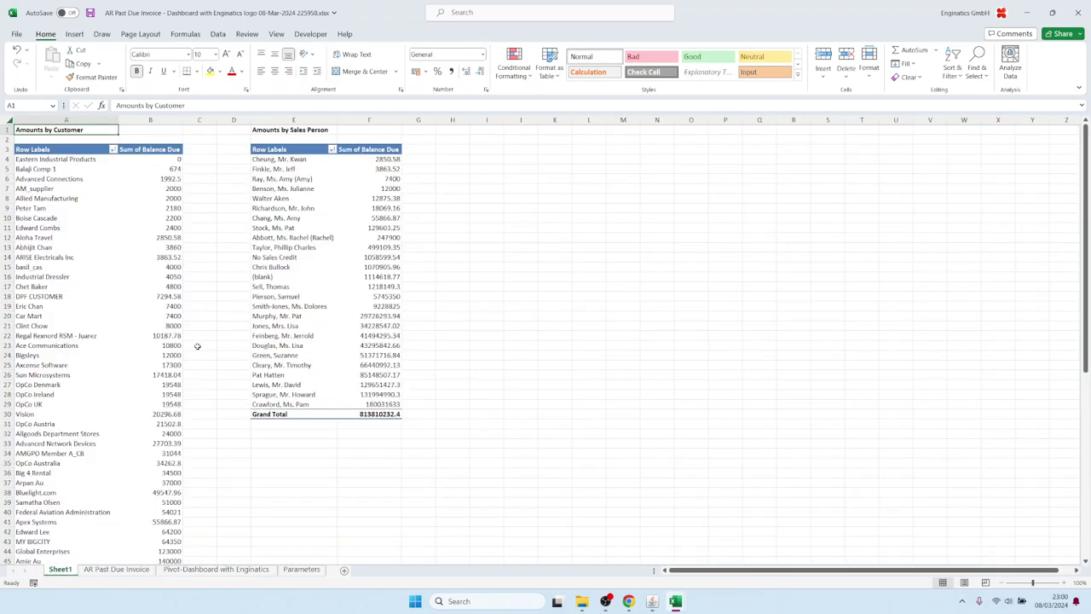
{"action": "left_click_drag", "start_coordinate": [55, 198], "coordinate": [60, 384]}
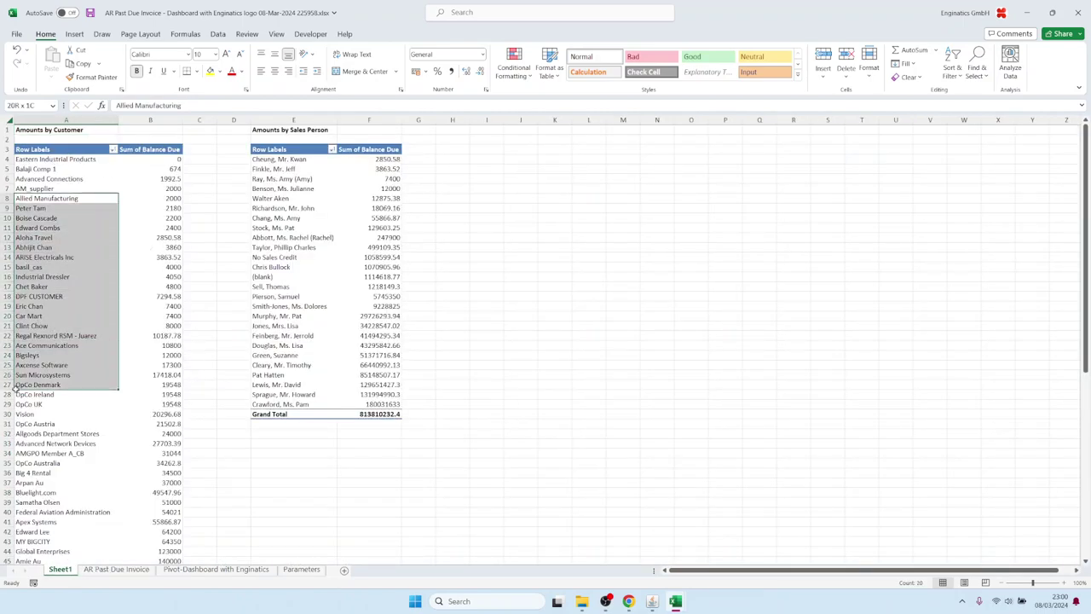
{"action": "left_click_drag", "start_coordinate": [283, 190], "coordinate": [275, 308]}
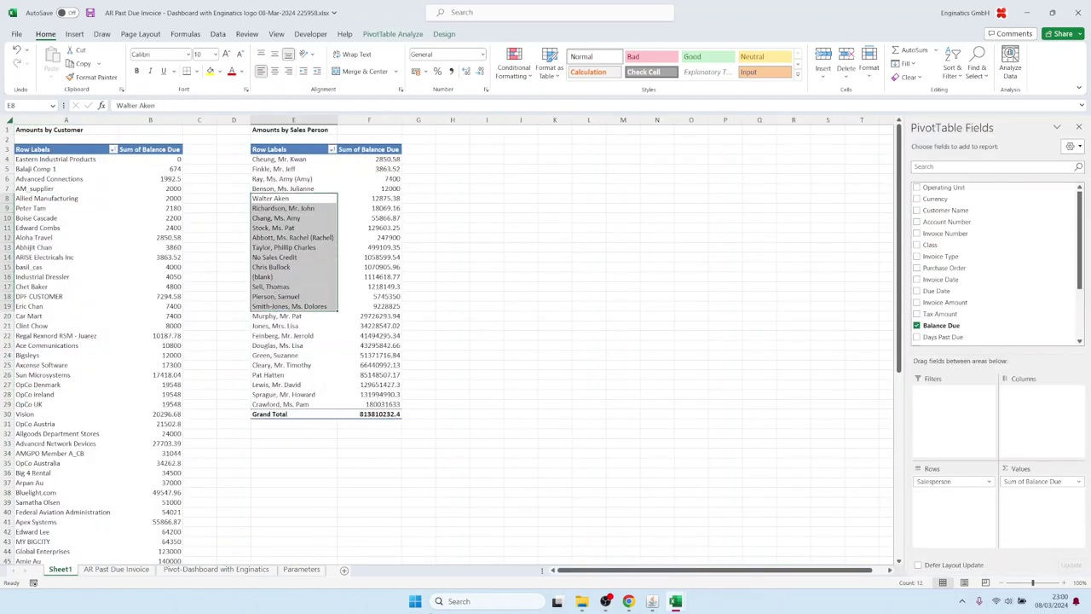
{"action": "left_click", "coordinate": [223, 569]}
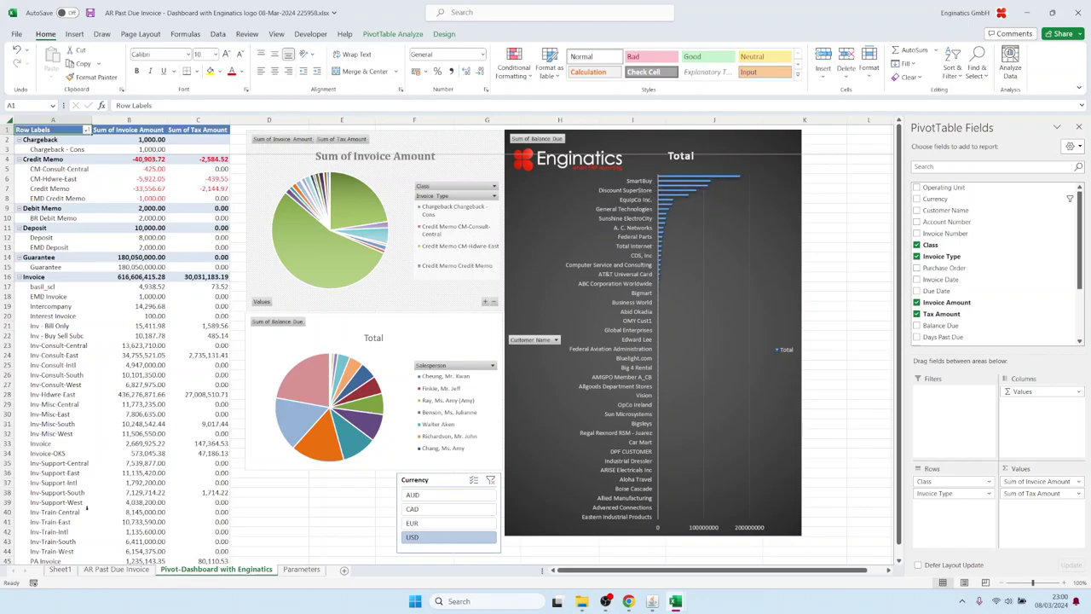
- Copy customer names A65:A77, ABC Application Software through Ace-Gates, from Sheet1
{"action": "left_click", "coordinate": [58, 569]}
{"action": "scroll", "coordinate": [52, 468], "scroll_direction": "down", "scroll_amount": 12}
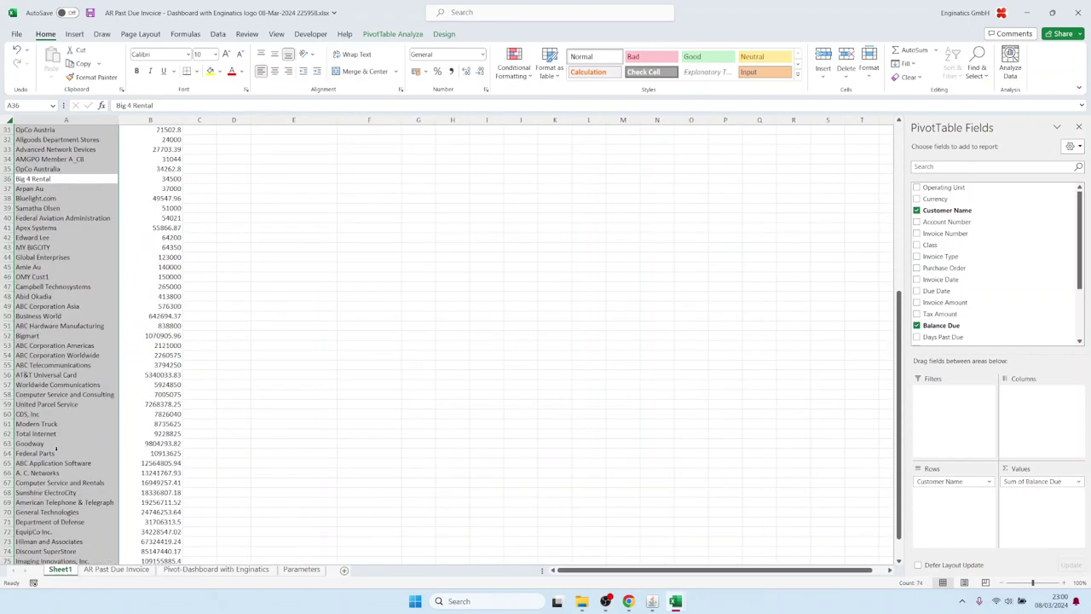
{"action": "left_click_drag", "start_coordinate": [60, 404], "coordinate": [65, 514]}
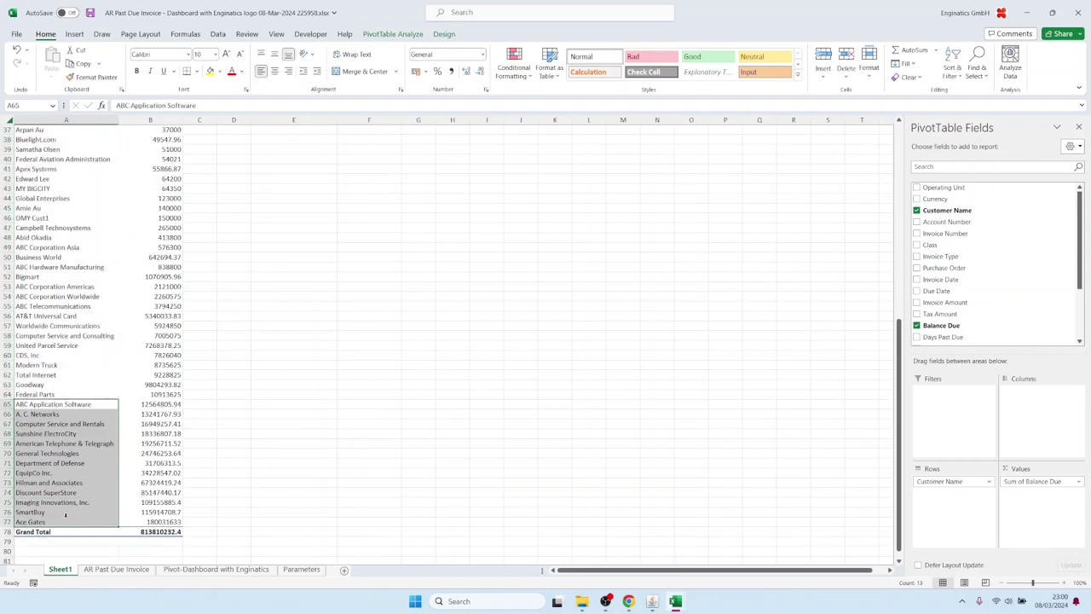
{"action": "key", "text": "ctrl+c"}
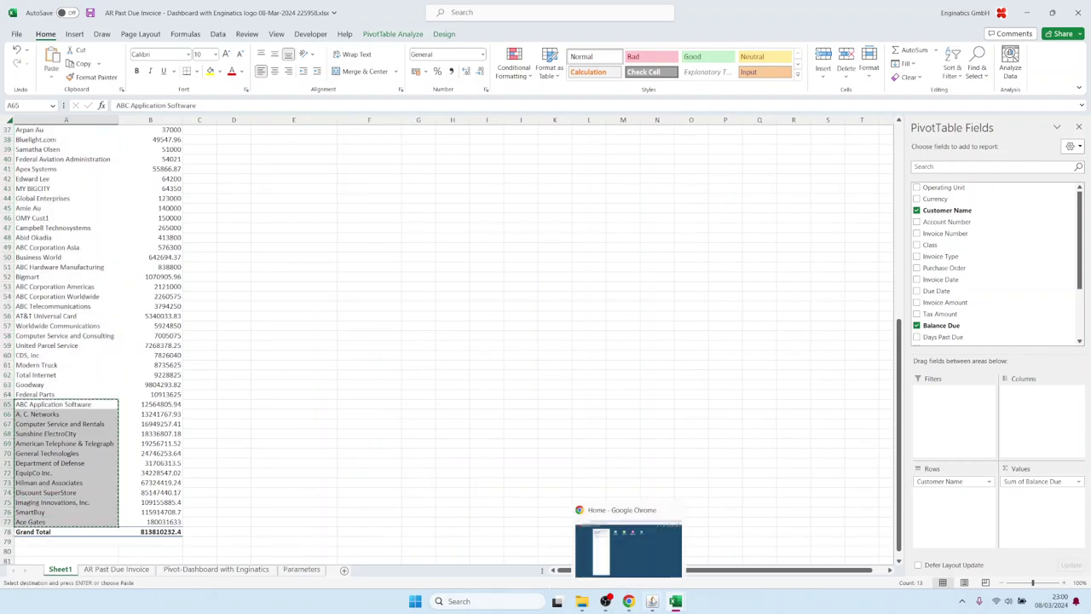
{"action": "left_click", "coordinate": [651, 600]}
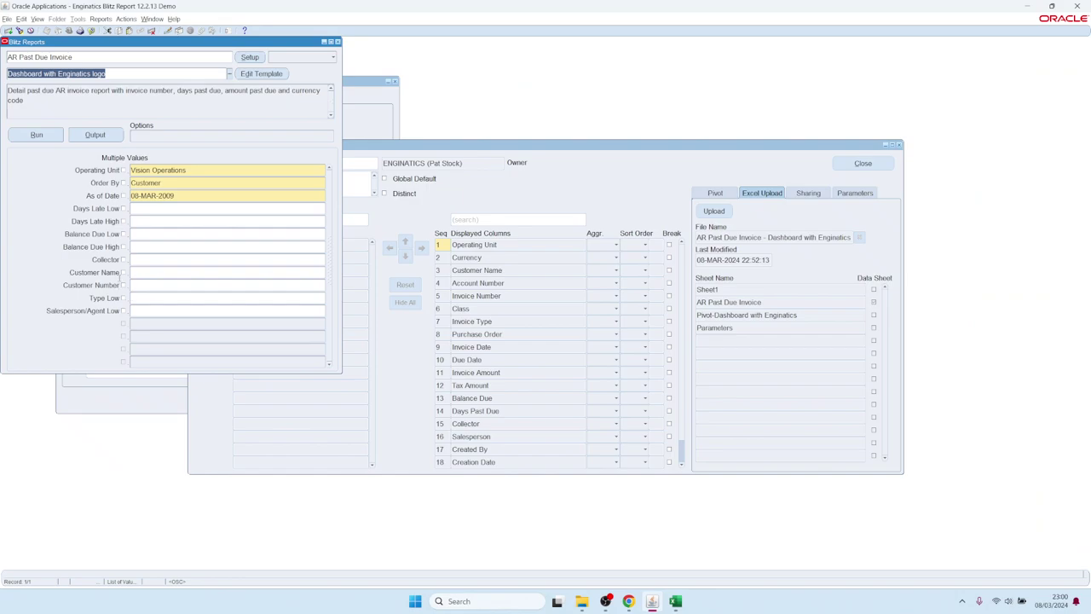
- Paste the copied customer names into the Customer Name parameter, then view the AR Past Due Invoice data sheet
{"action": "left_click", "coordinate": [146, 271]}
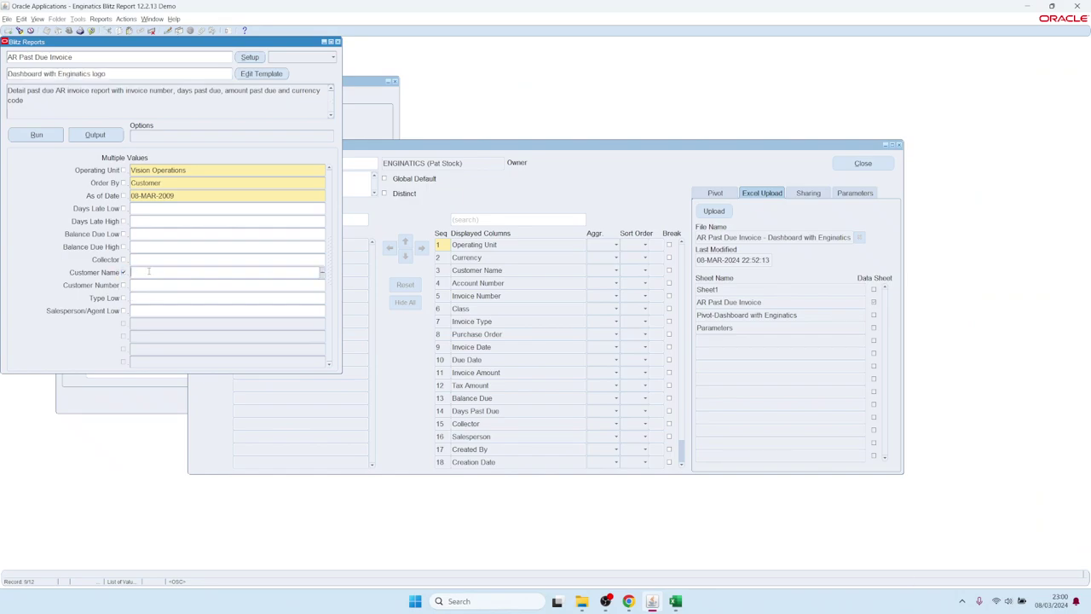
{"action": "key", "text": "ctrl+v"}
{"action": "key", "text": "Return"}
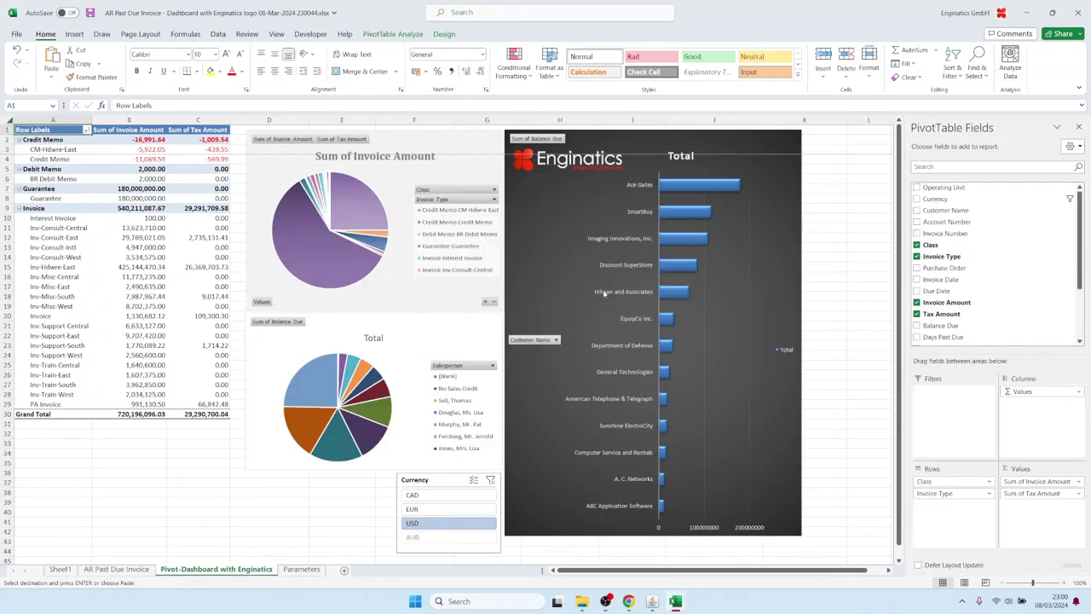
{"action": "left_click", "coordinate": [117, 570]}
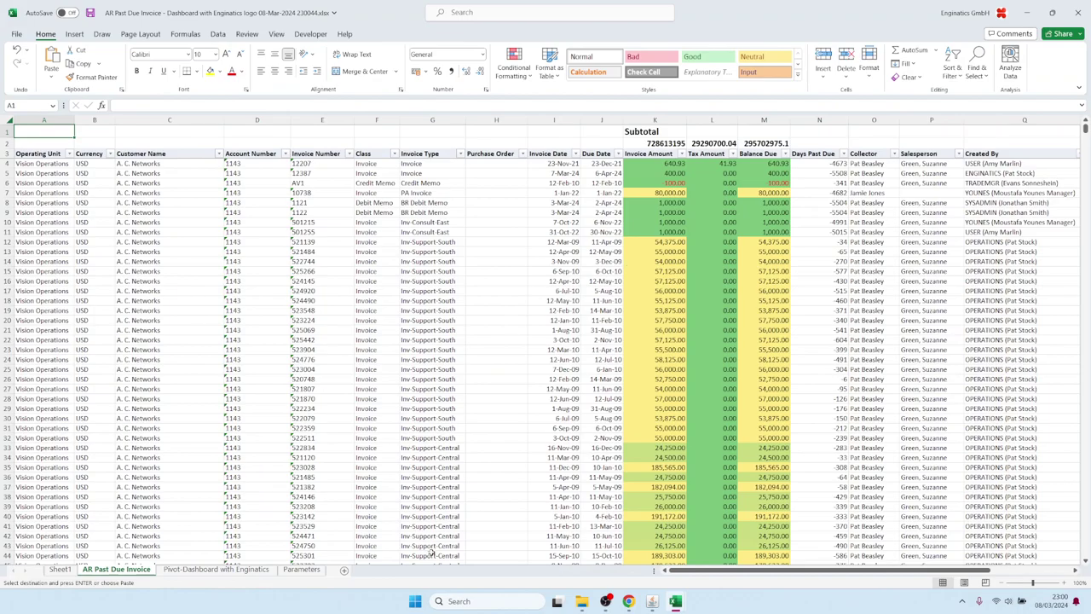
- Close the report's column/upload settings and the Blitz Reports form
{"action": "mouse_move", "coordinate": [652, 601]}
{"action": "left_click", "coordinate": [627, 540]}
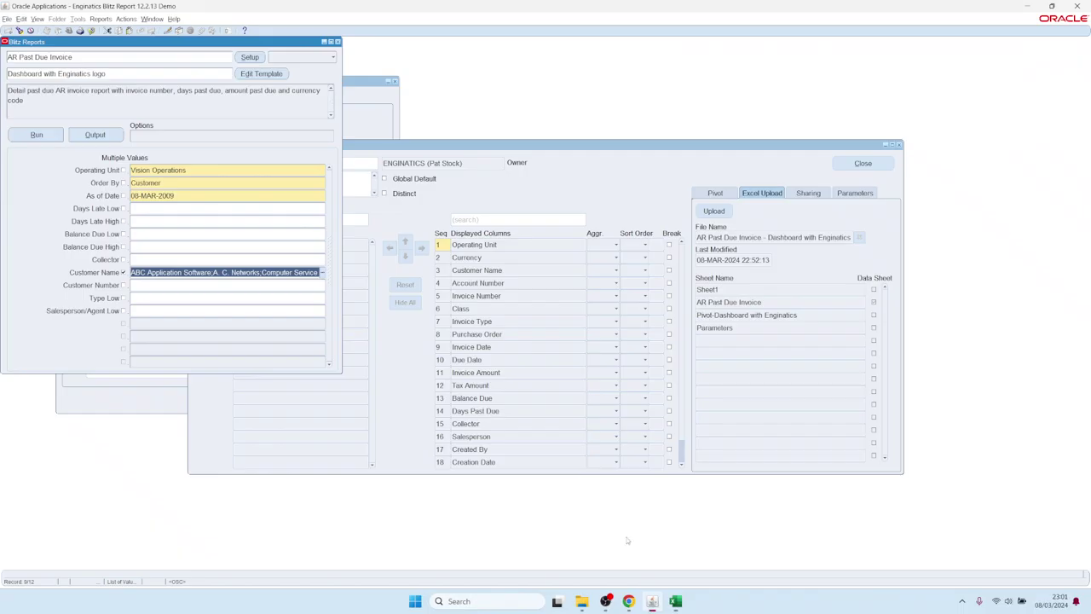
{"action": "left_click", "coordinate": [844, 163]}
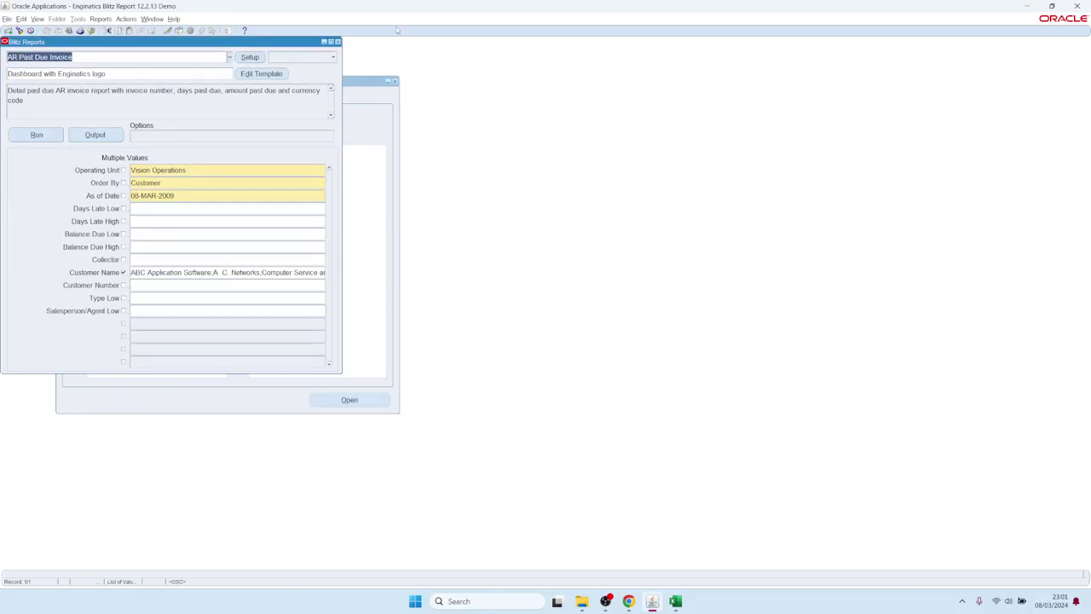
{"action": "left_click", "coordinate": [337, 41]}
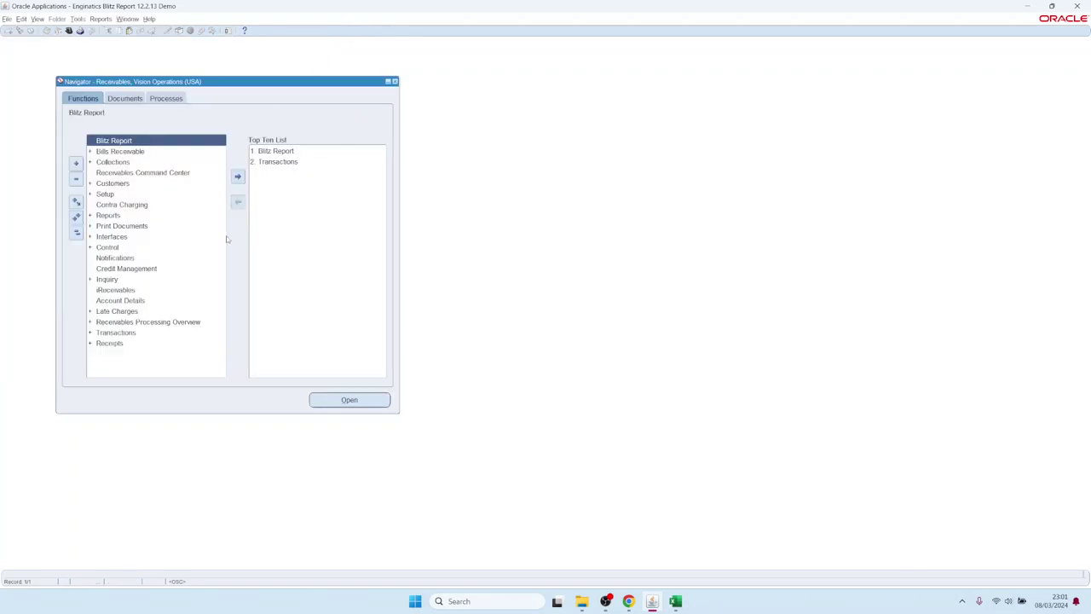
- Switch to the General Ledger Super User responsibility and open Enter Journals
{"action": "key", "text": "alt+f"}
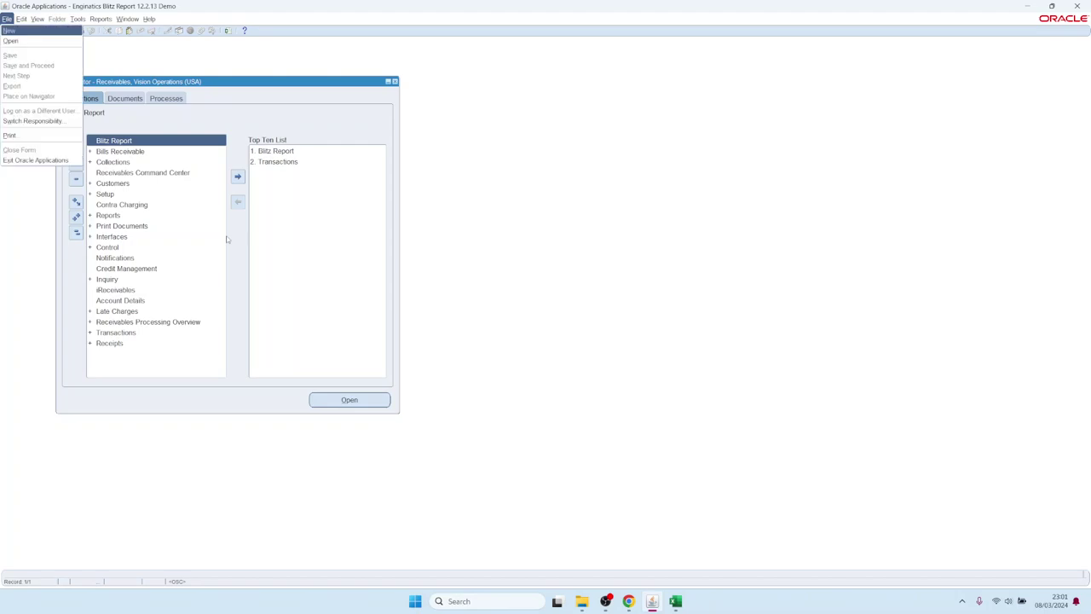
{"action": "key", "text": "r"}
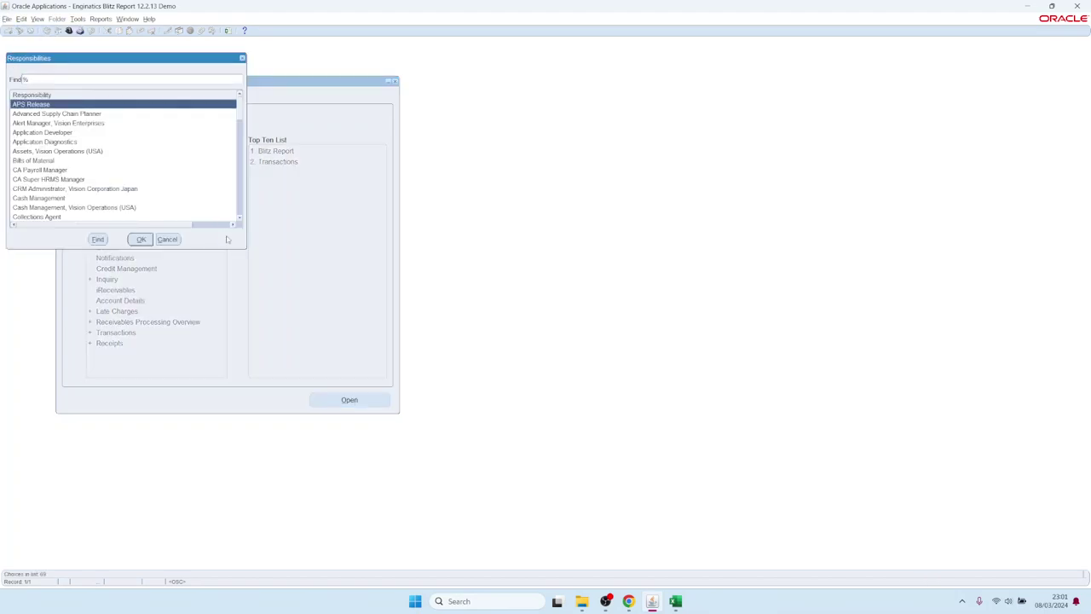
{"action": "type", "text": "g"}
{"action": "key", "text": "Return"}
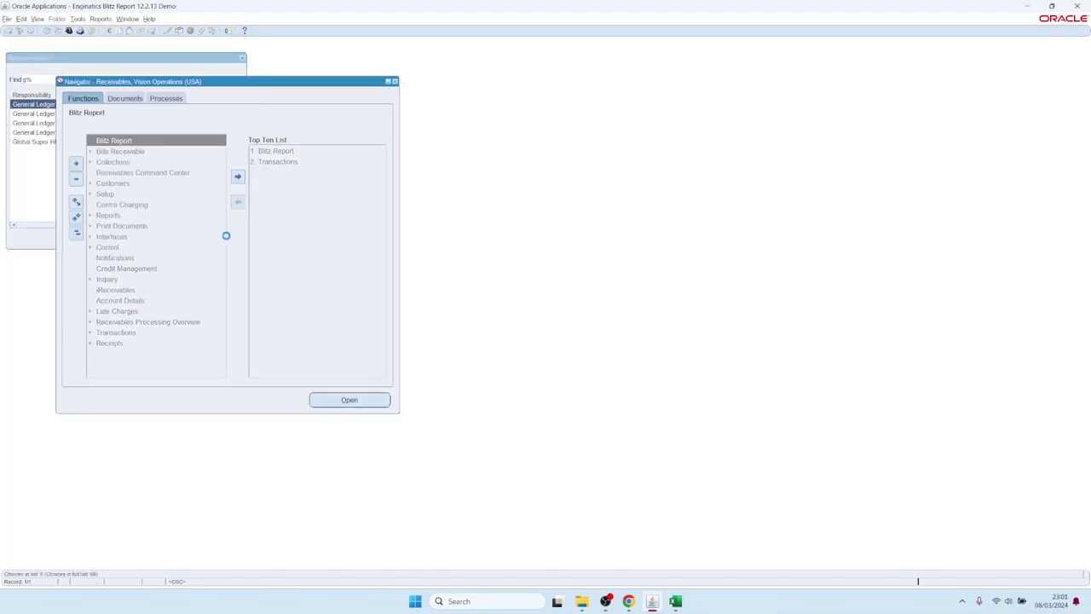
{"action": "double_click", "coordinate": [290, 161]}
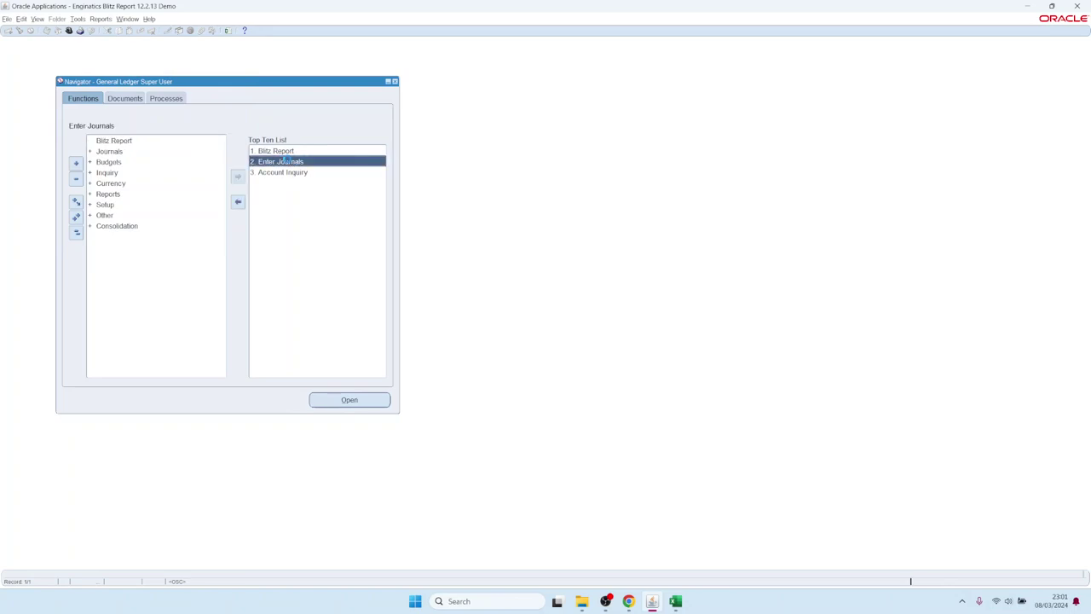
- Enter Period Jan-08 and Source Payables as the journal search criteria
{"action": "left_click", "coordinate": [356, 167]}
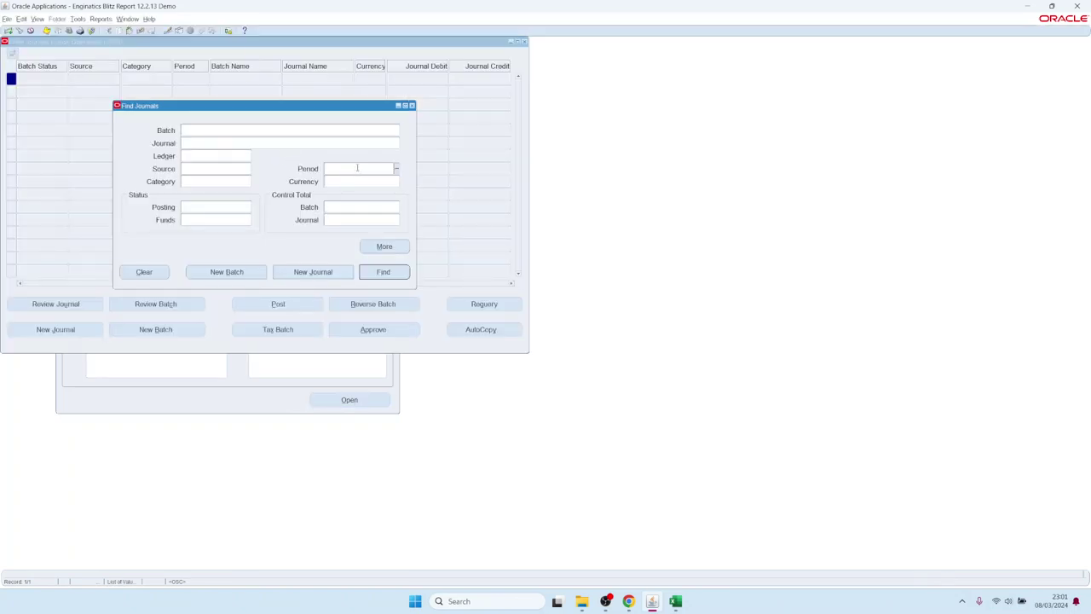
{"action": "type", "text": "jan-08"}
{"action": "key", "text": "Tab"}
{"action": "left_click", "coordinate": [240, 168]}
{"action": "type", "text": "pay"}
{"action": "key", "text": "Tab"}
- Find the journals and open Blitz Report for the 9,523,264.96 debit journal
{"action": "key", "text": "Return"}
{"action": "key", "text": "Return"}
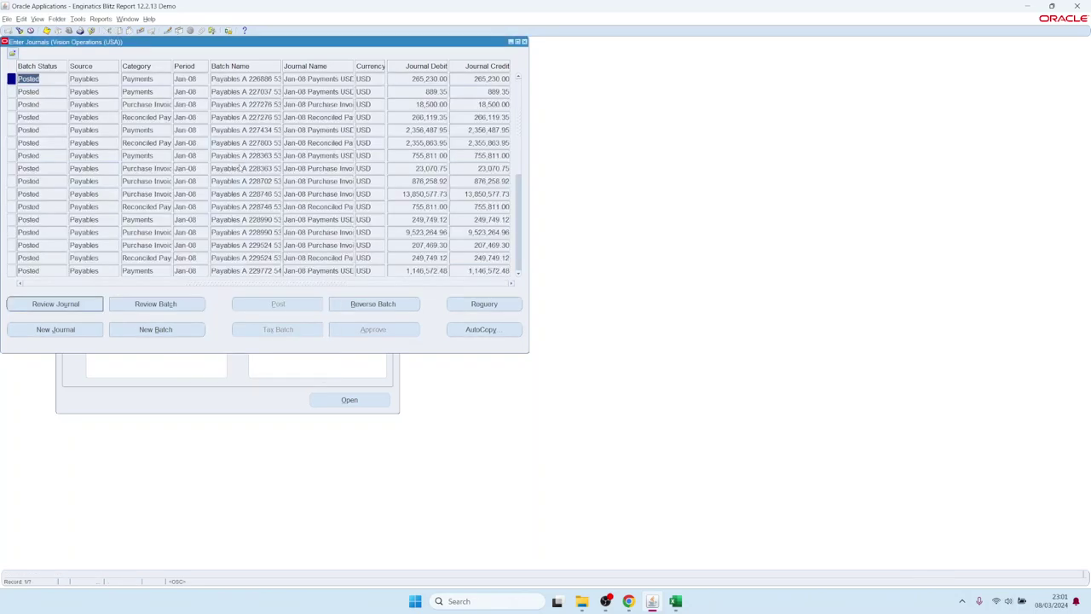
{"action": "left_click", "coordinate": [406, 231]}
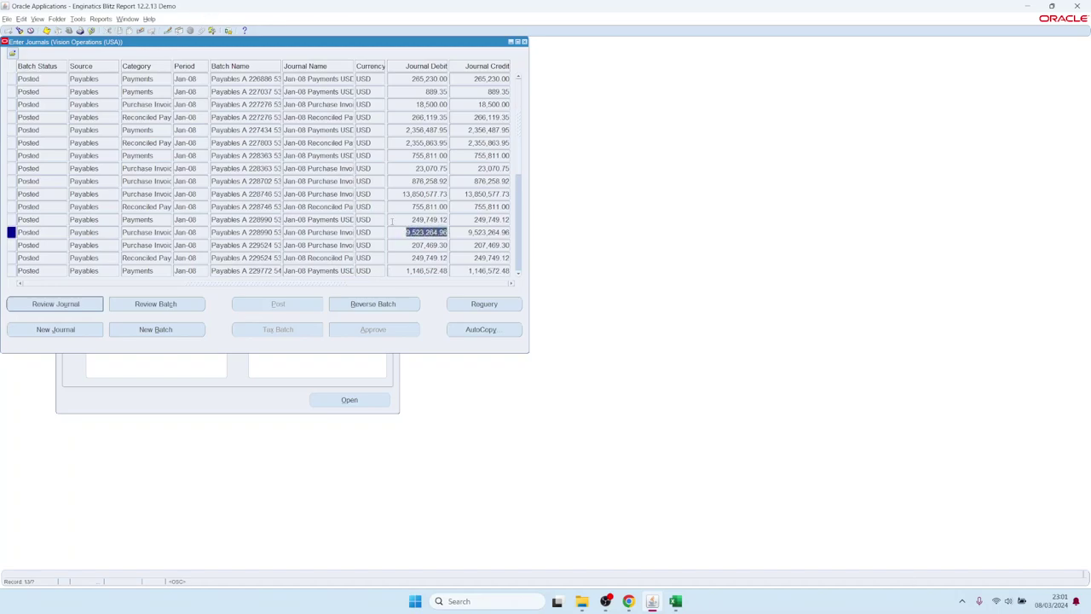
{"action": "left_click", "coordinate": [228, 30]}
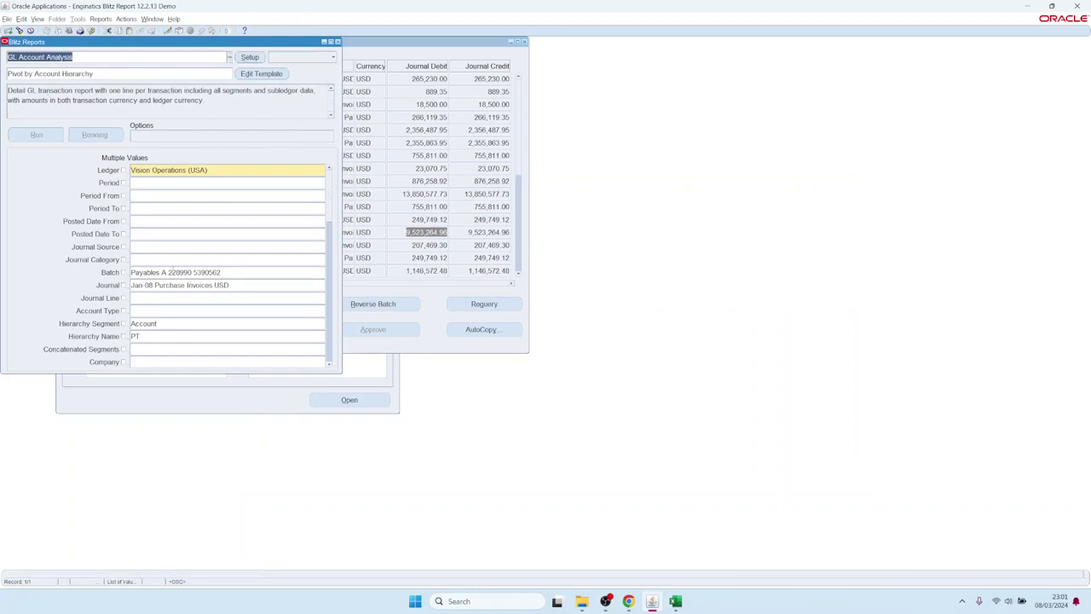
- Check the prefilled Batch and Journal parameter values for GL Account Analysis
{"action": "left_click", "coordinate": [171, 272]}
{"action": "left_click_drag", "start_coordinate": [232, 272], "coordinate": [127, 266]}
{"action": "left_click", "coordinate": [163, 284]}
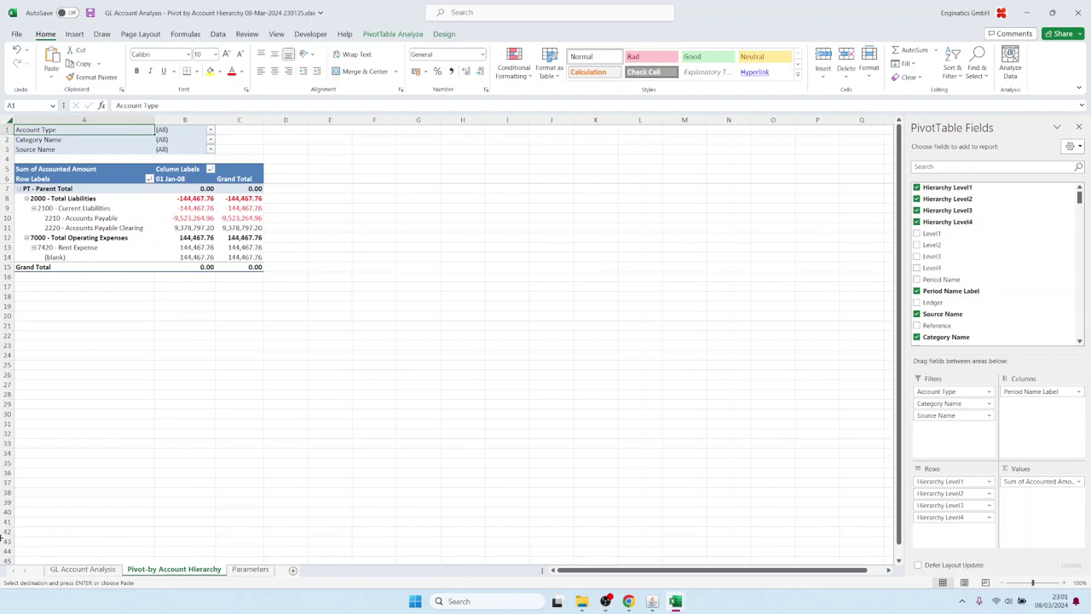
- Show the GL Account Analysis data sheet and mark blocks of Description and Invoice Date cells
{"action": "left_click", "coordinate": [92, 570]}
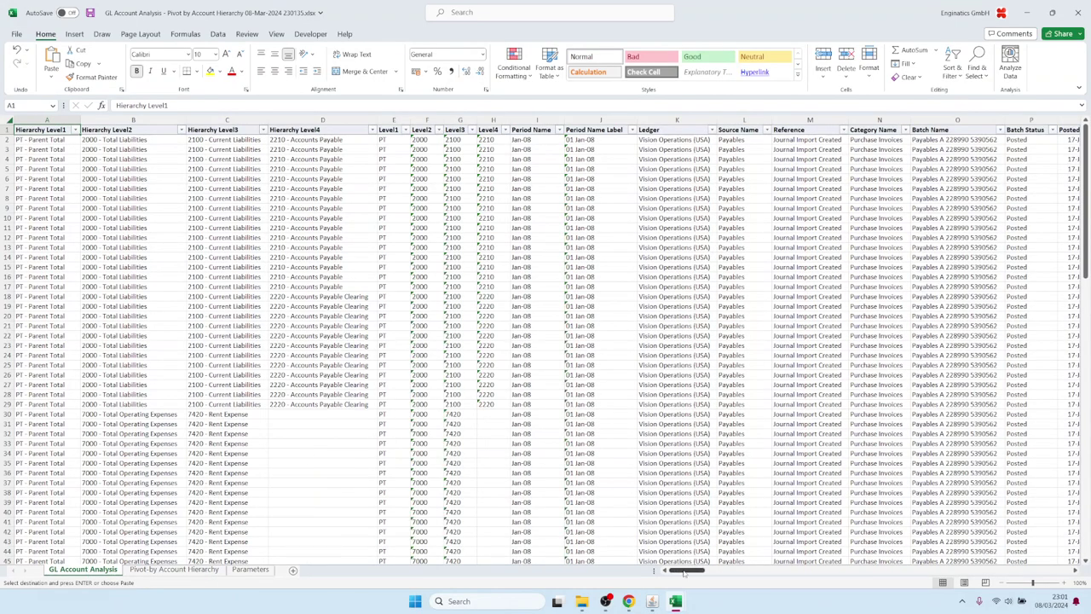
{"action": "left_click_drag", "start_coordinate": [684, 574], "coordinate": [876, 559]}
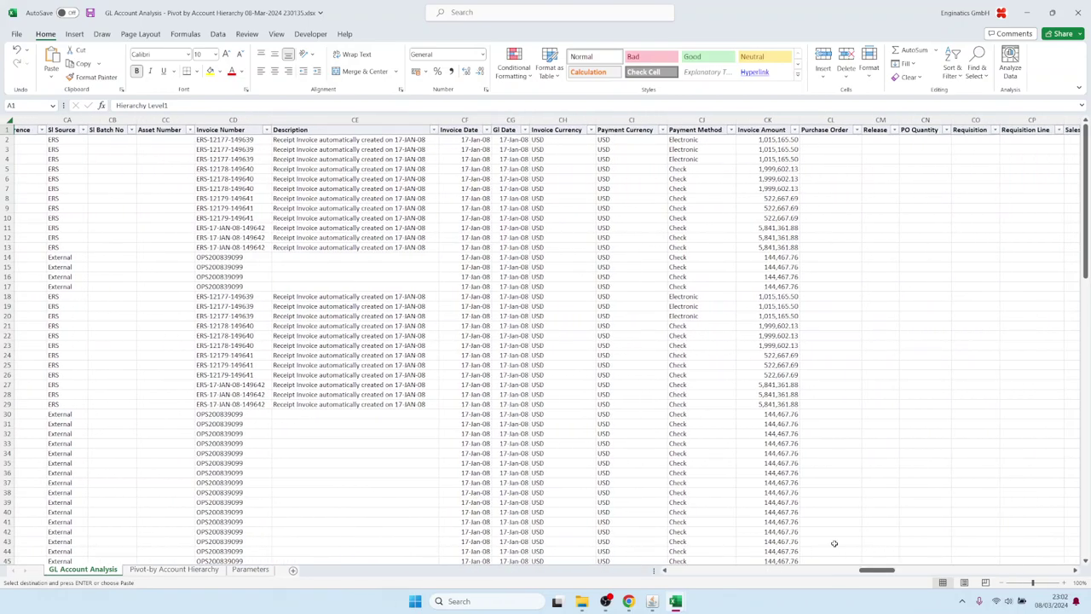
{"action": "left_click_drag", "start_coordinate": [247, 169], "coordinate": [256, 317]}
{"action": "left_click_drag", "start_coordinate": [408, 160], "coordinate": [443, 316]}
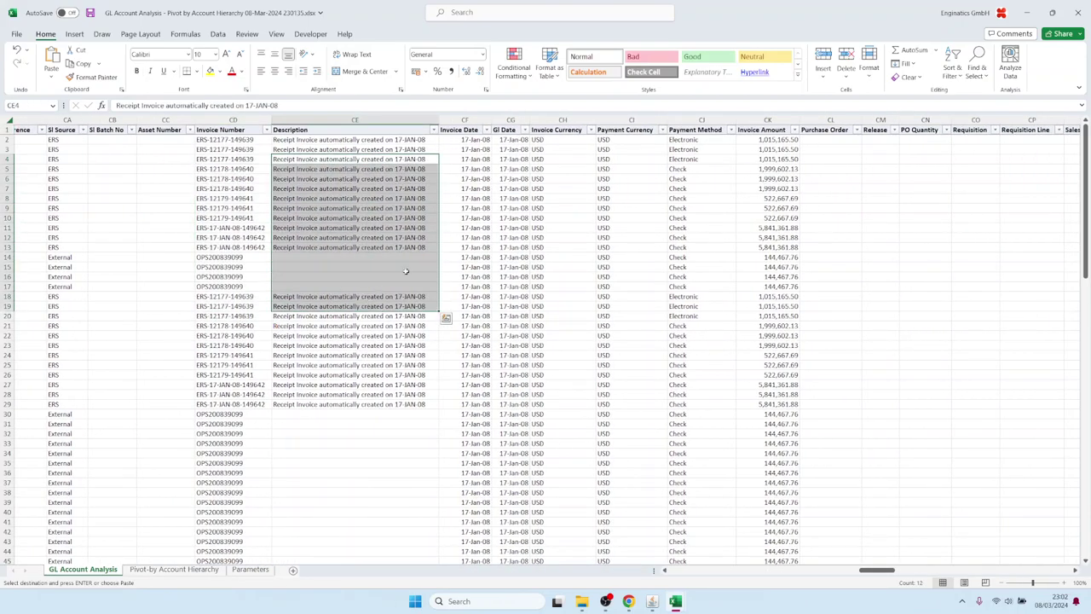
{"action": "left_click_drag", "start_coordinate": [482, 158], "coordinate": [482, 239]}
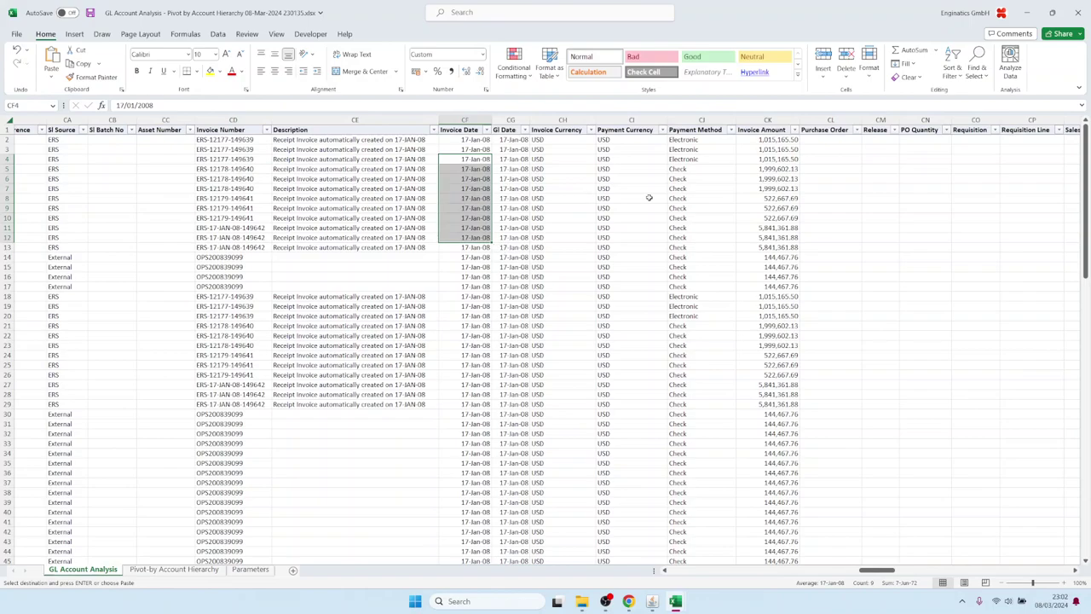
- Inspect the payment method, vendor number and vendor name columns, then return to Blitz Reports
{"action": "left_click_drag", "start_coordinate": [635, 212], "coordinate": [734, 212]}
{"action": "left_click", "coordinate": [730, 207]}
{"action": "key", "text": "Right"}
{"action": "key", "text": "Right"}
{"action": "key", "text": "Right"}
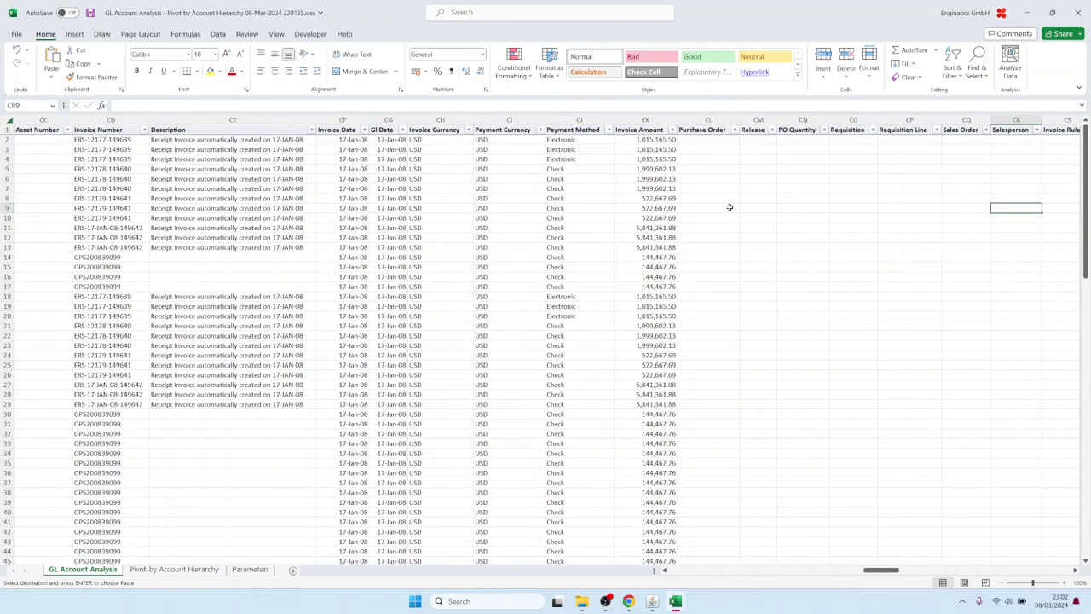
{"action": "left_click_drag", "start_coordinate": [609, 178], "coordinate": [622, 309]}
{"action": "left_click_drag", "start_coordinate": [708, 178], "coordinate": [705, 365]}
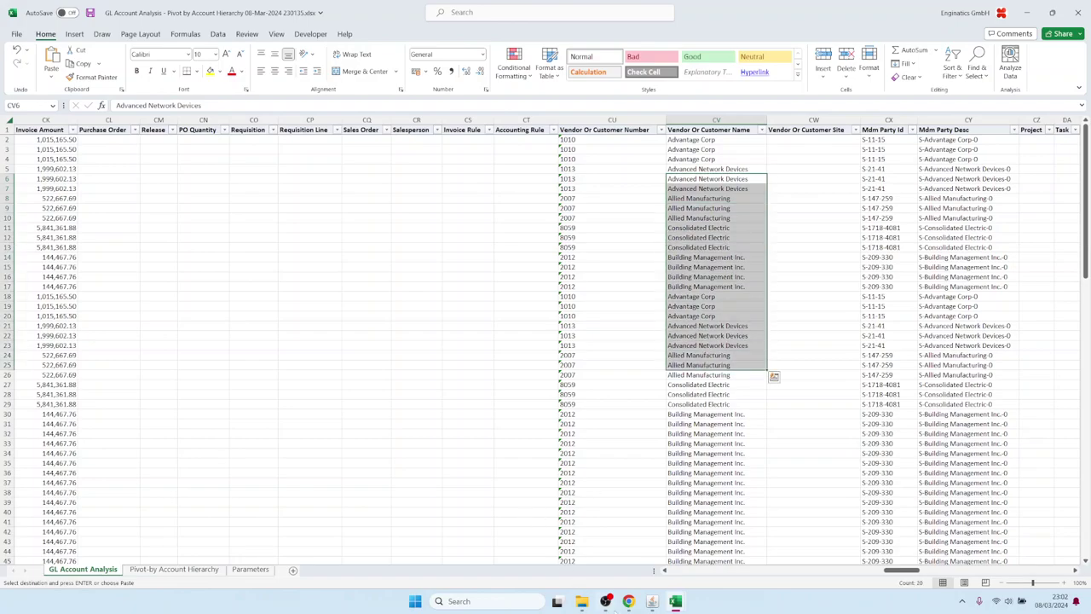
{"action": "left_click", "coordinate": [652, 601]}
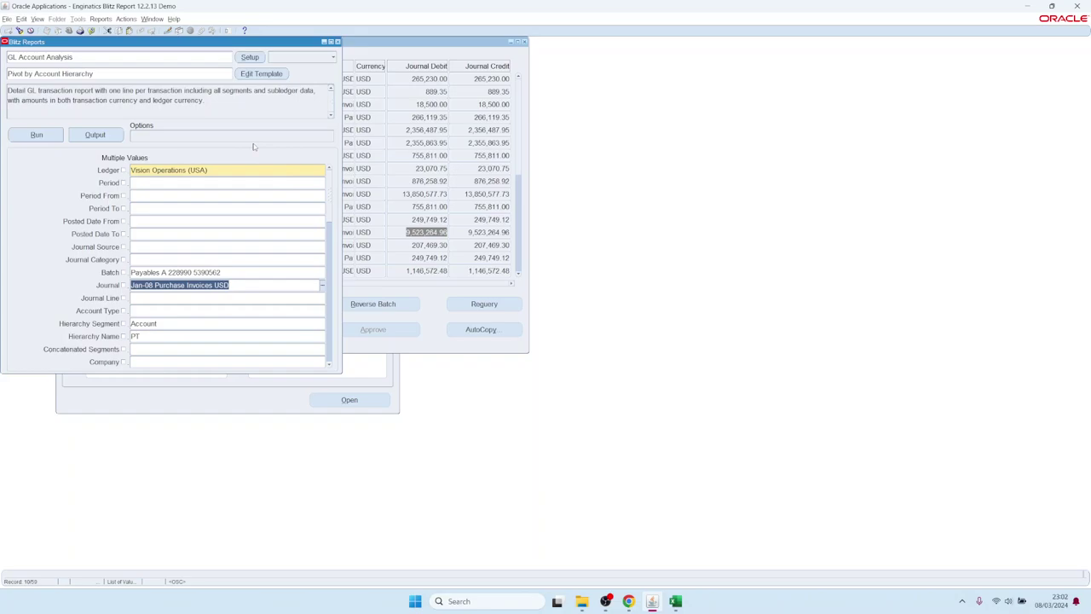
- Browse the reports list, cancel it, and open GL Account Analysis setup showing its SQL
{"action": "double_click", "coordinate": [87, 56]}
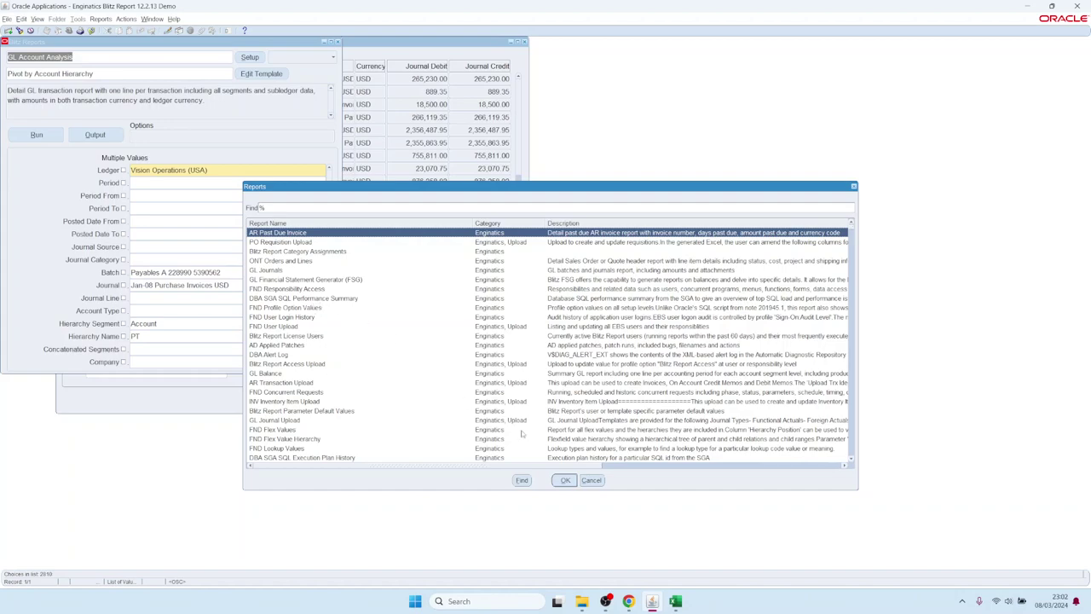
{"action": "left_click", "coordinate": [590, 480]}
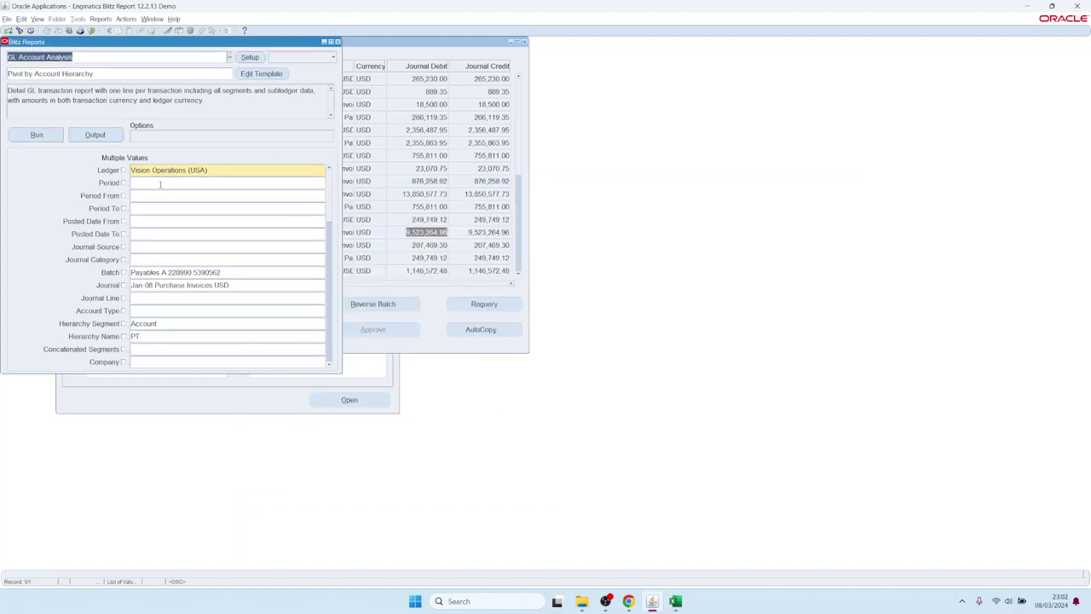
{"action": "left_click", "coordinate": [249, 57]}
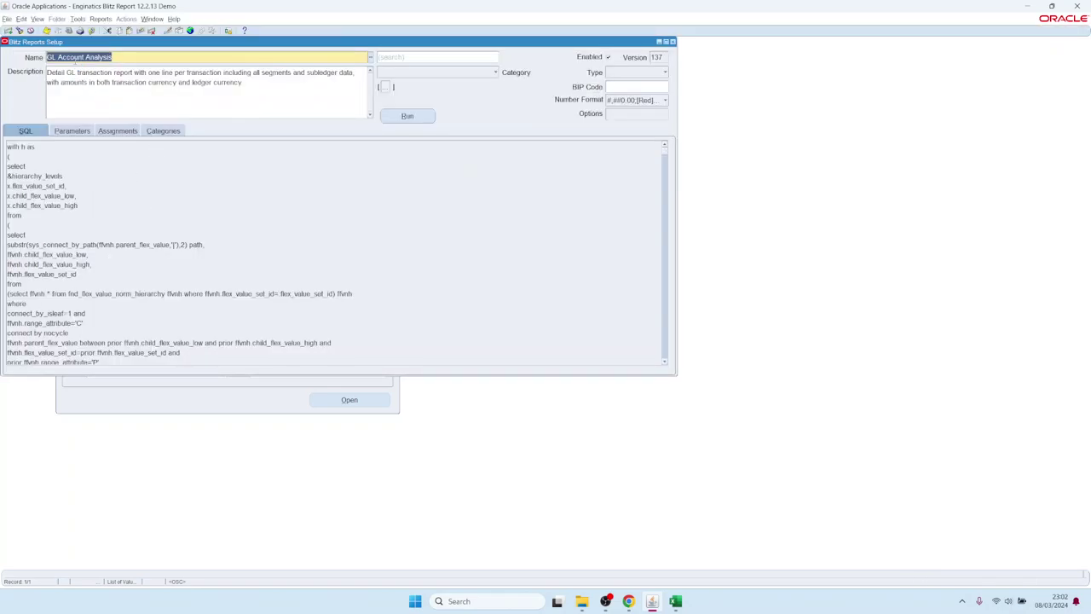
- Review the GL Account Analysis report's SQL and parameter definitions
{"action": "left_click", "coordinate": [72, 115]}
{"action": "left_click", "coordinate": [81, 148]}
{"action": "key", "text": "ctrl+a"}
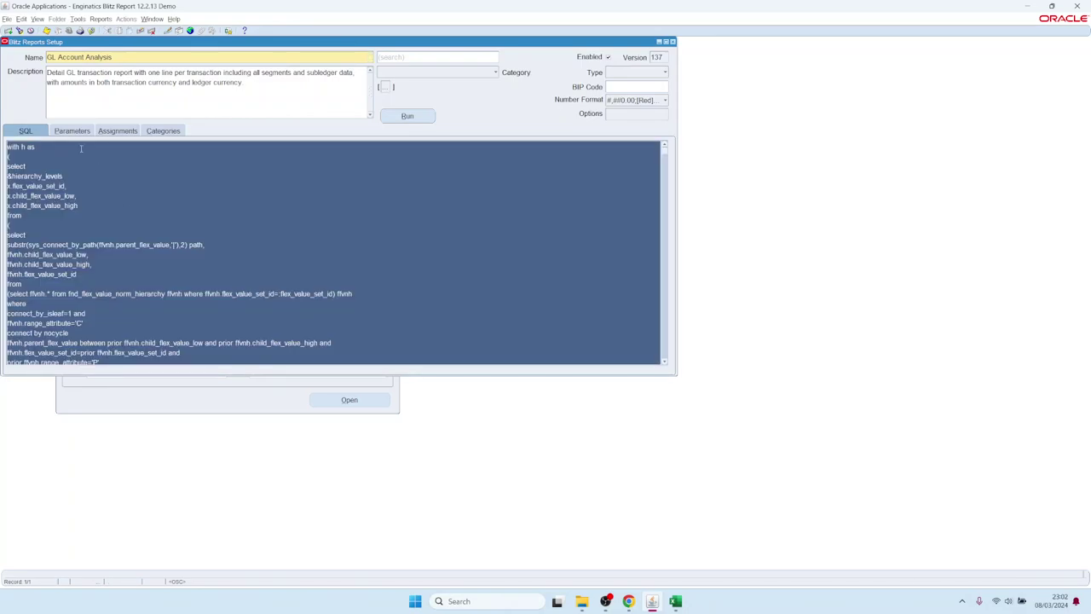
{"action": "left_click", "coordinate": [72, 131]}
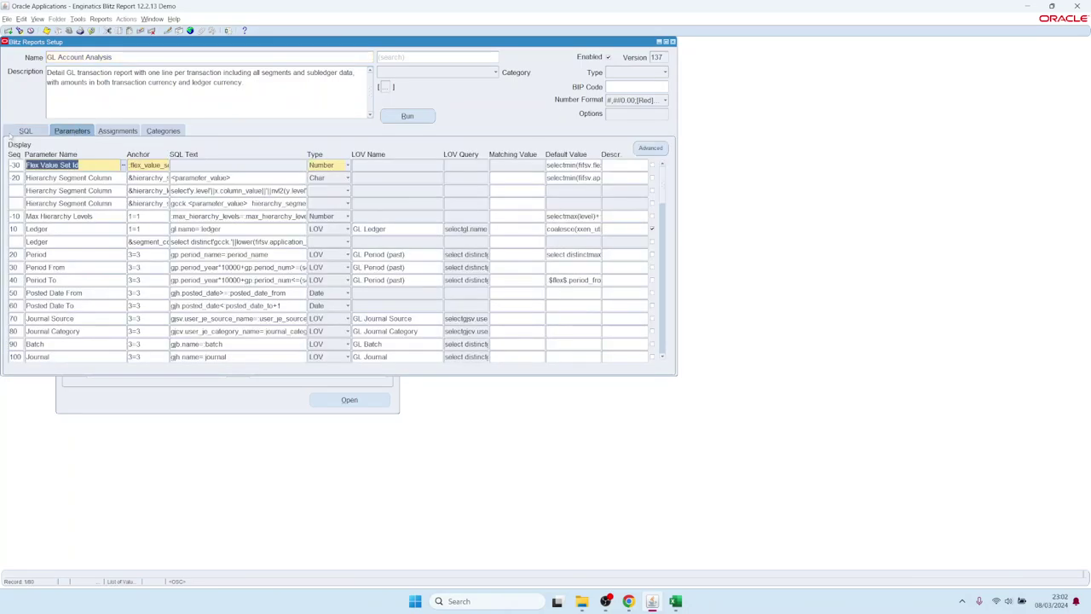
- Create report 'AP test' with SQL select * from ap_suppliers, then save and run it
{"action": "left_click_drag", "start_coordinate": [48, 56], "coordinate": [102, 56]}
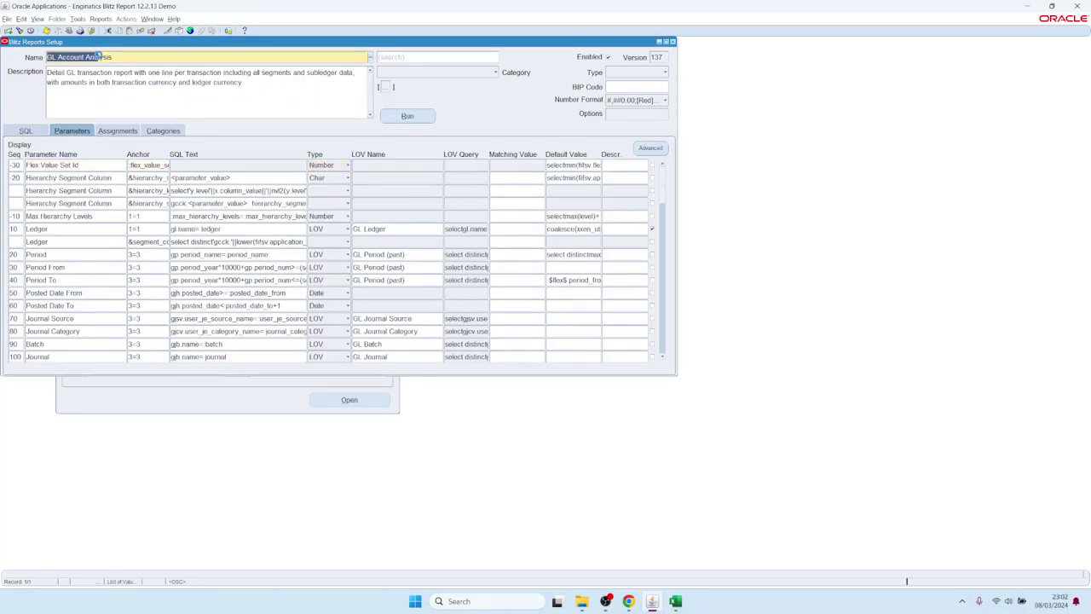
{"action": "key", "text": "ctrl+Down"}
{"action": "type", "text": "AP test"}
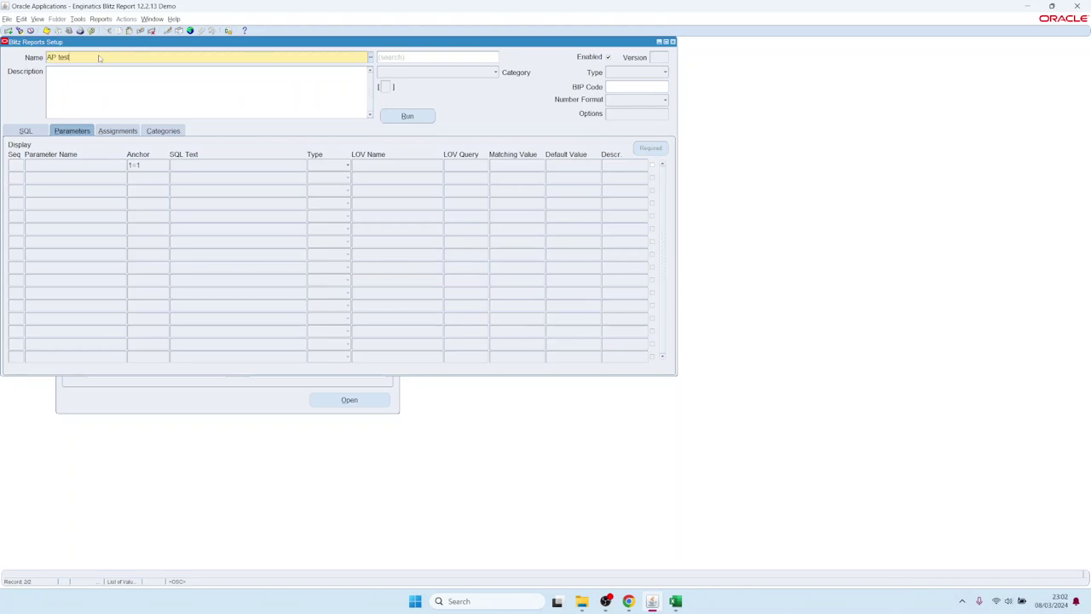
{"action": "key", "text": "Tab"}
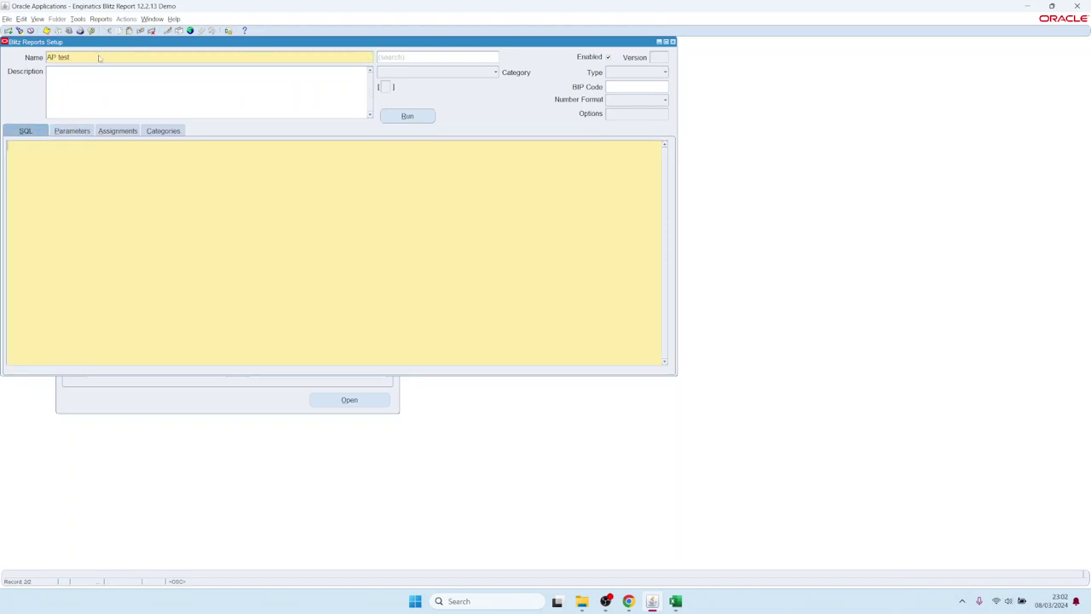
{"action": "type", "text": "select * from ap_supp"}
{"action": "type", "text": "liers"}
{"action": "key", "text": "alt+r"}
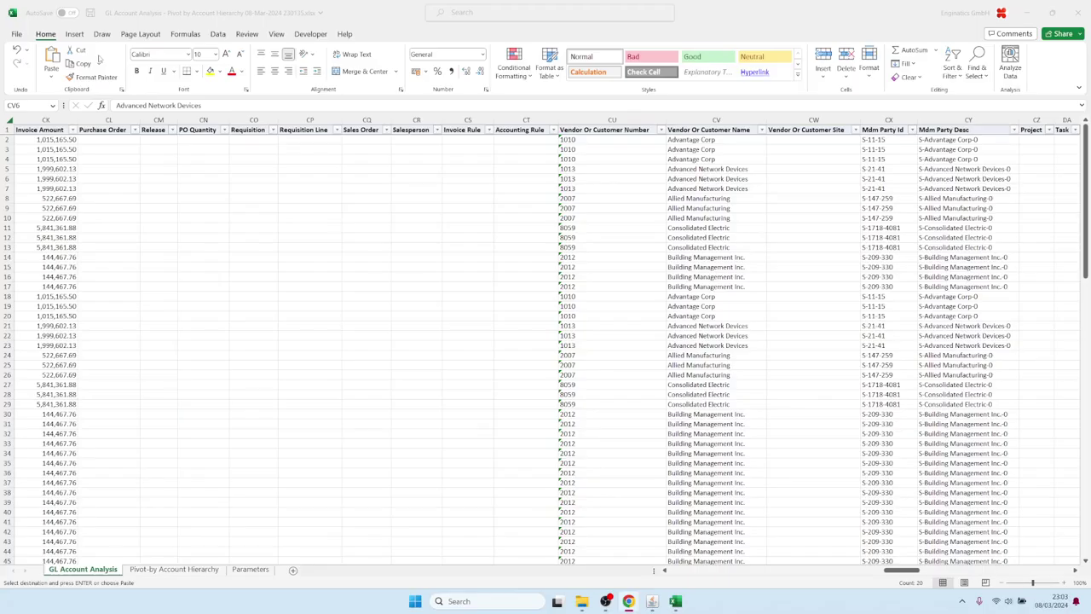
- Copy the vendor names in rows 12–25 of the AP test output and check row 8's last update date
{"action": "left_click", "coordinate": [456, 268]}
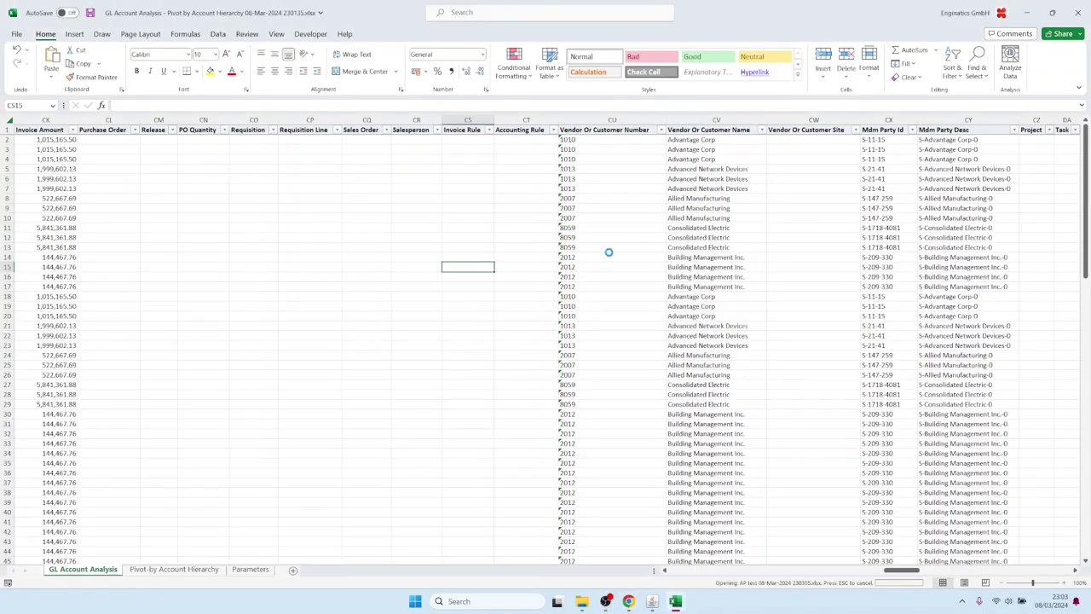
{"action": "left_click_drag", "start_coordinate": [239, 239], "coordinate": [289, 365]}
{"action": "key", "text": "ctrl+c"}
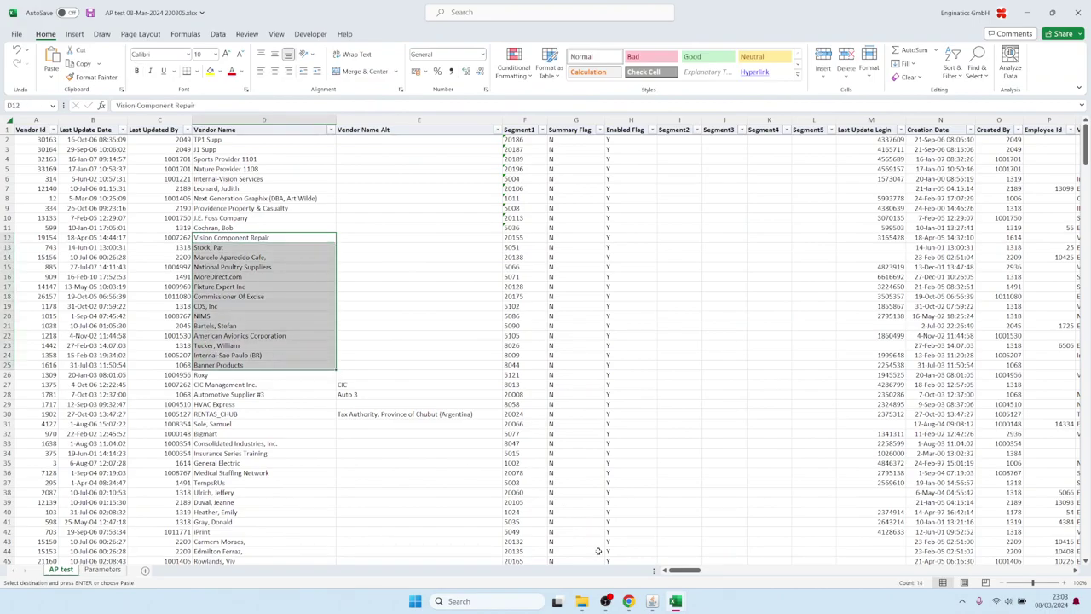
{"action": "mouse_move", "coordinate": [682, 572]}
{"action": "left_mouse_down"}
{"action": "mouse_move", "coordinate": [824, 588]}
{"action": "mouse_move", "coordinate": [682, 572]}
{"action": "left_mouse_up"}
{"action": "left_click", "coordinate": [95, 200]}
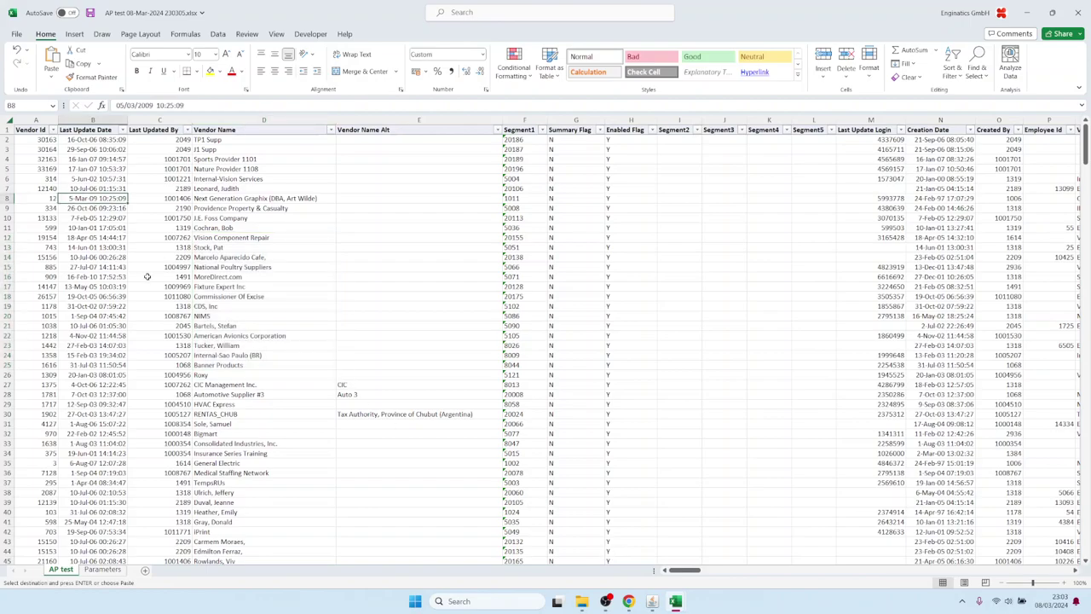
{"action": "mouse_move", "coordinate": [653, 601]}
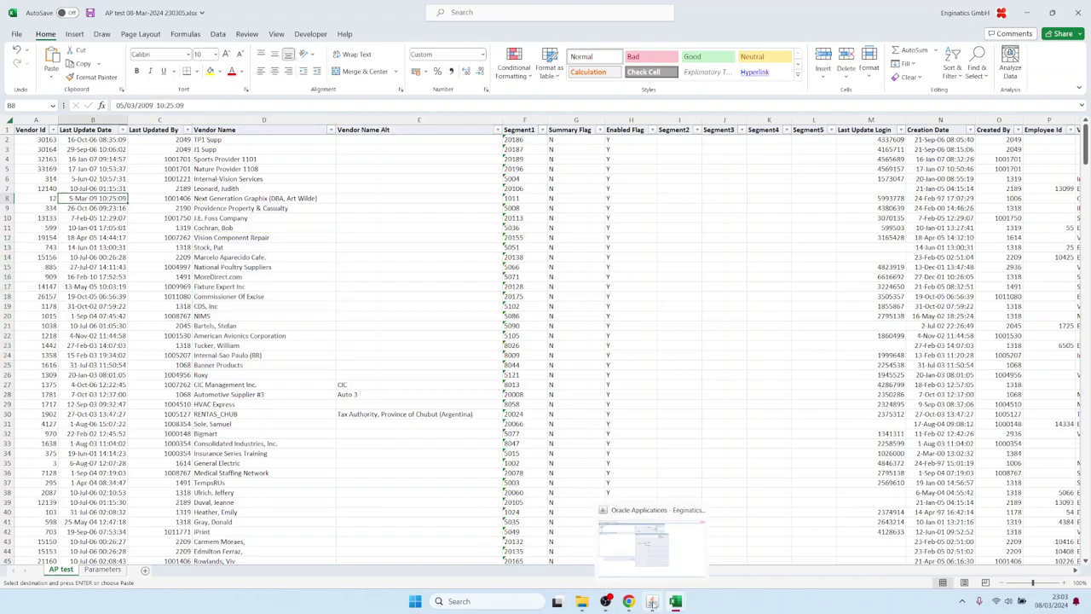
{"action": "left_click", "coordinate": [646, 566]}
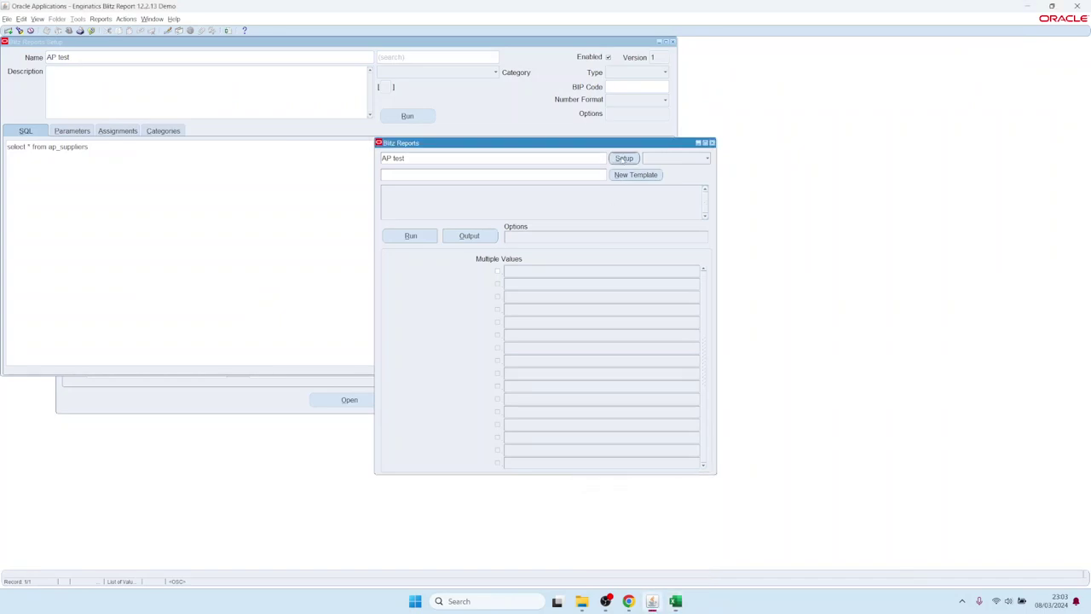
- Reopen Blitz Reports and load PO Requisition Upload from the Upload category
{"action": "left_click", "coordinate": [560, 159]}
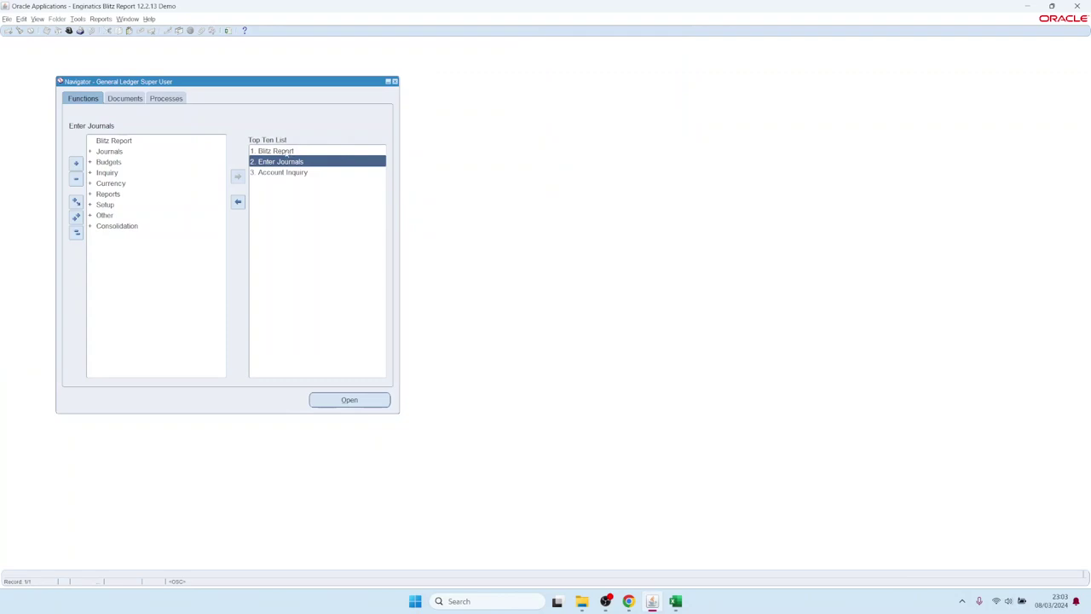
{"action": "double_click", "coordinate": [287, 154]}
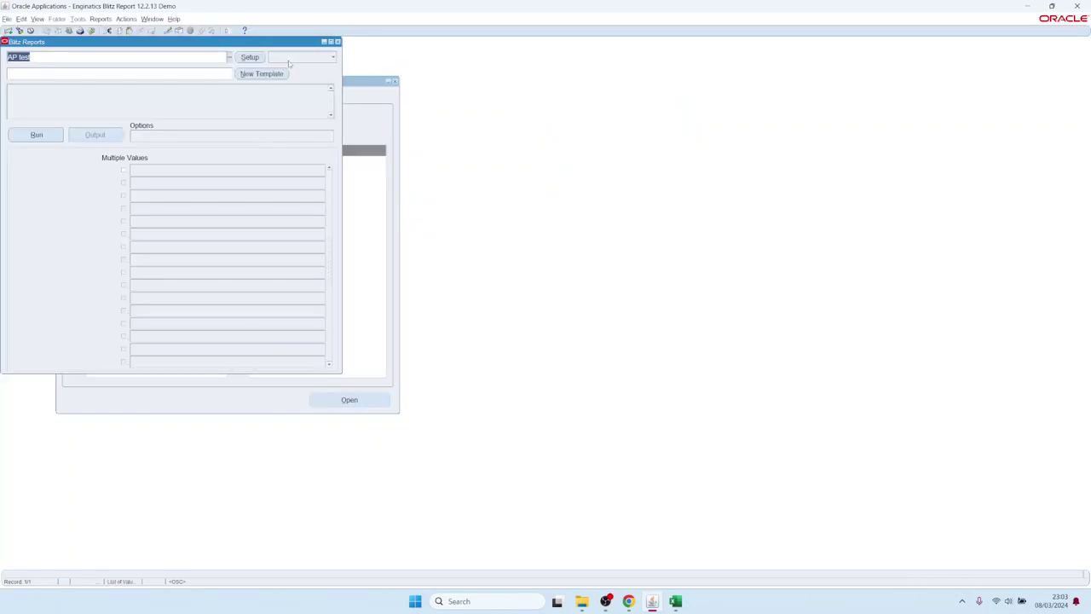
{"action": "left_click", "coordinate": [288, 60]}
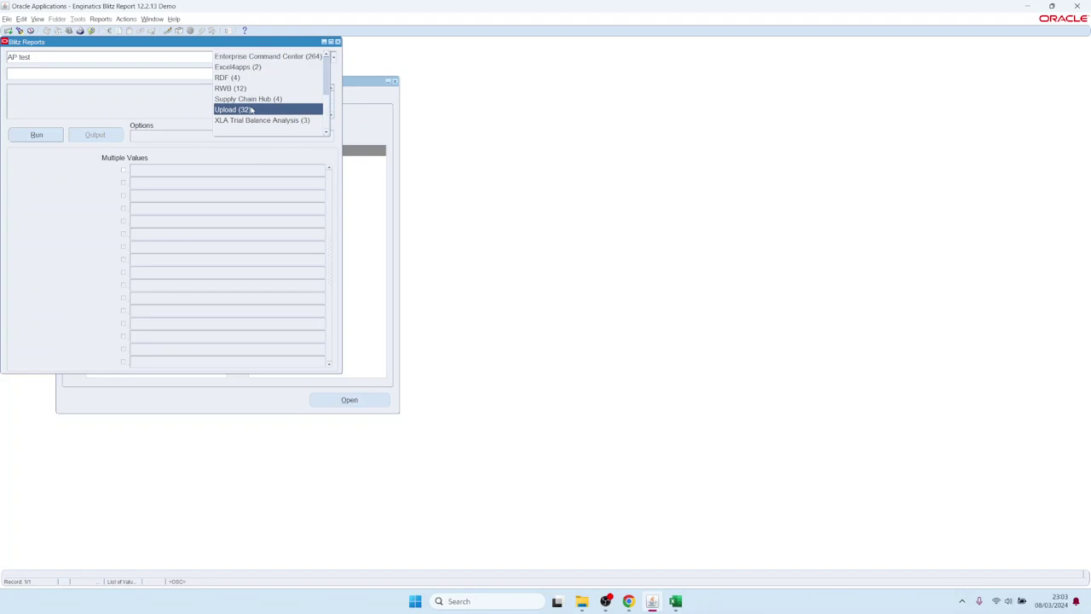
{"action": "left_click", "coordinate": [251, 110]}
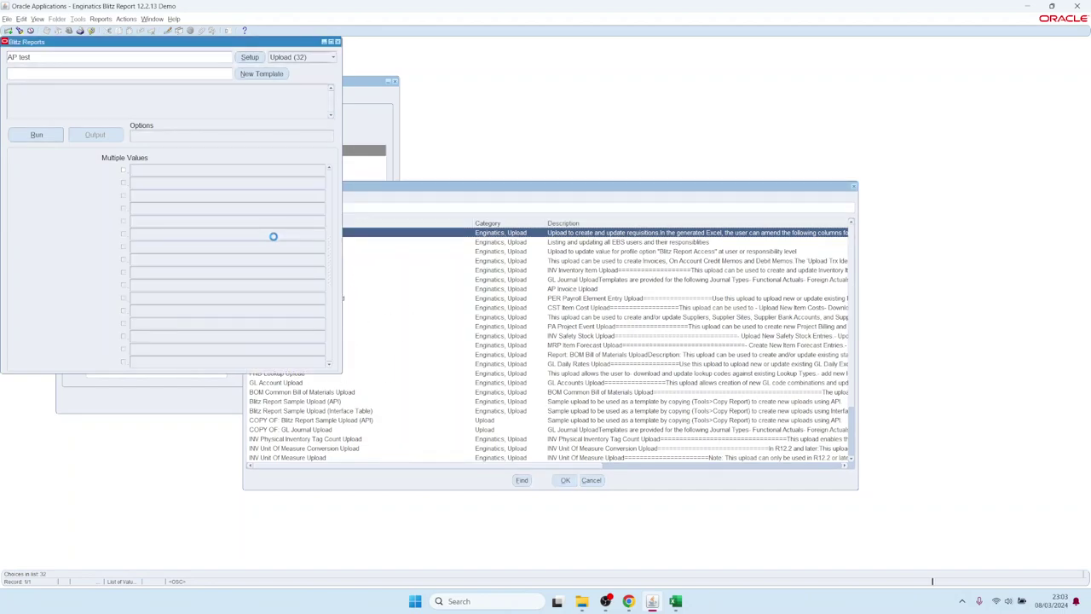
{"action": "double_click", "coordinate": [273, 236]}
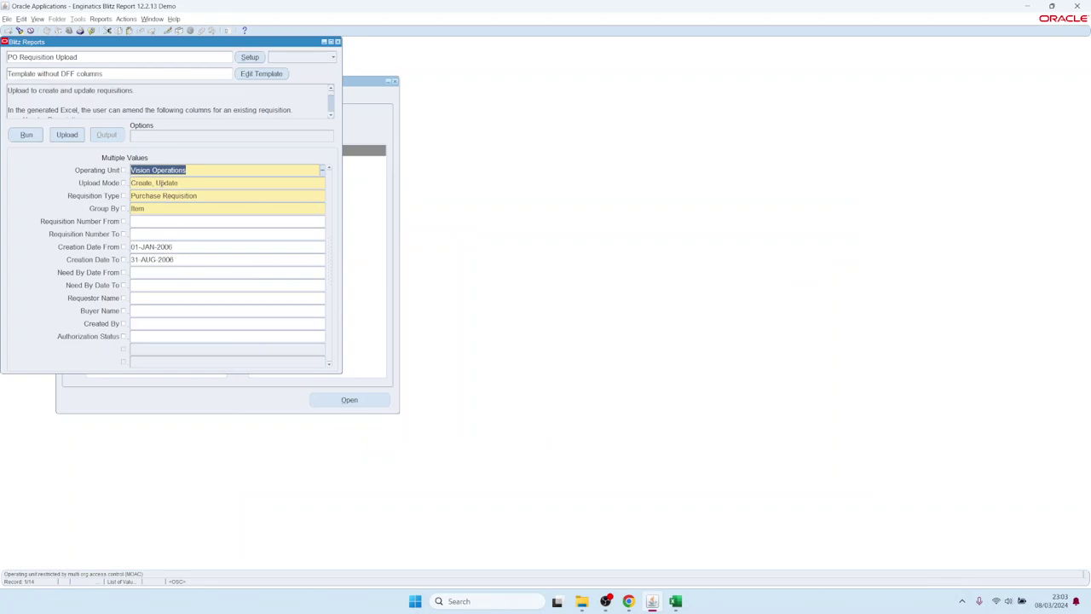
- Set Upload Mode to Create, Update and run the upload report
{"action": "key", "text": "Tab"}
{"action": "key", "text": "ctrl+l"}
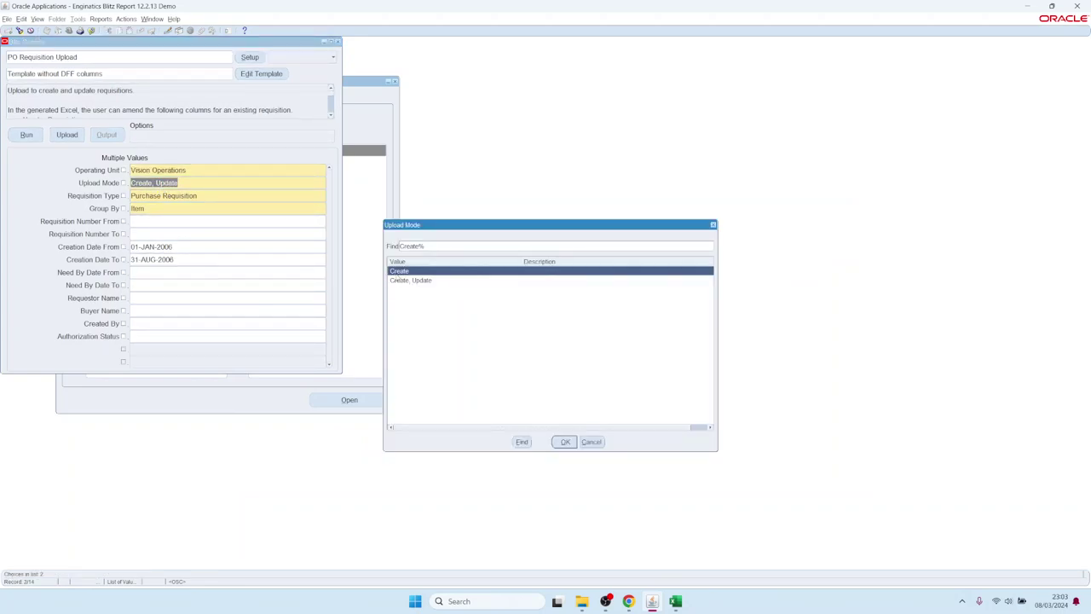
{"action": "left_click", "coordinate": [414, 282]}
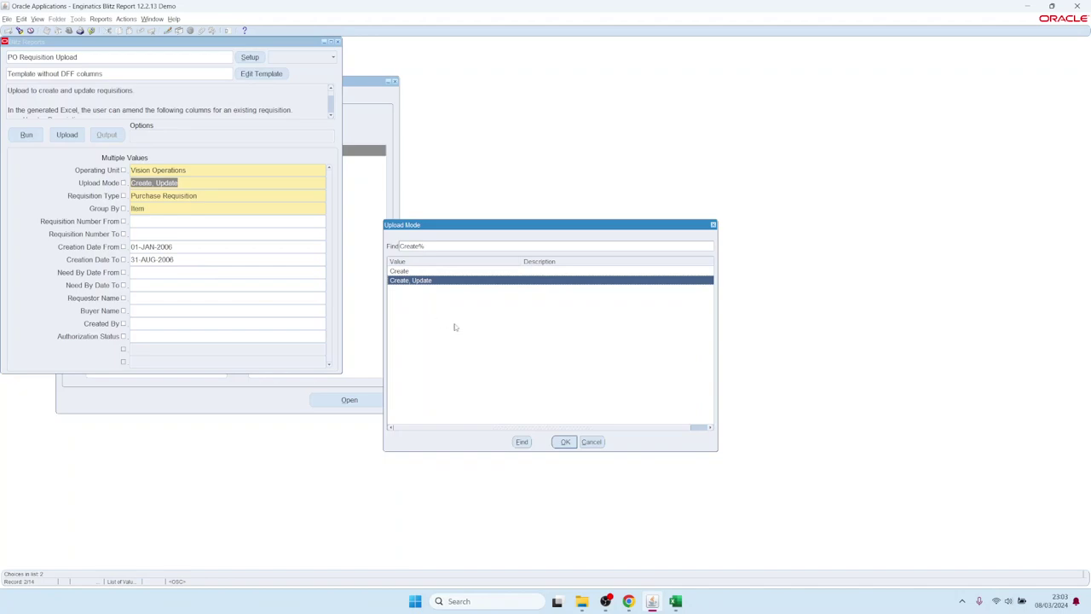
{"action": "left_click", "coordinate": [569, 442]}
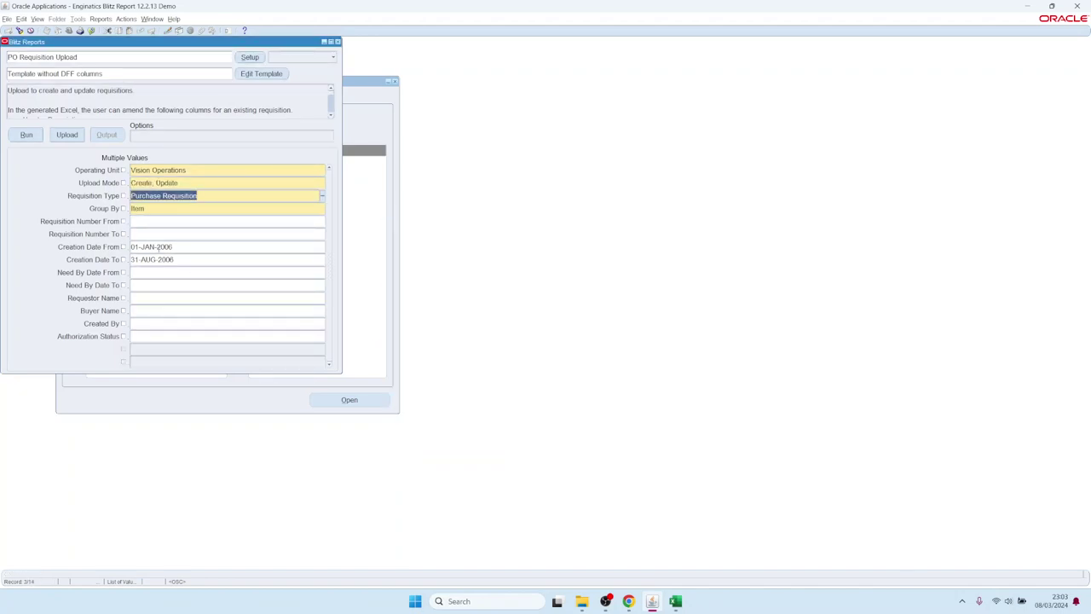
{"action": "left_click", "coordinate": [167, 248]}
{"action": "key", "text": "Tab"}
{"action": "left_click", "coordinate": [27, 136]}
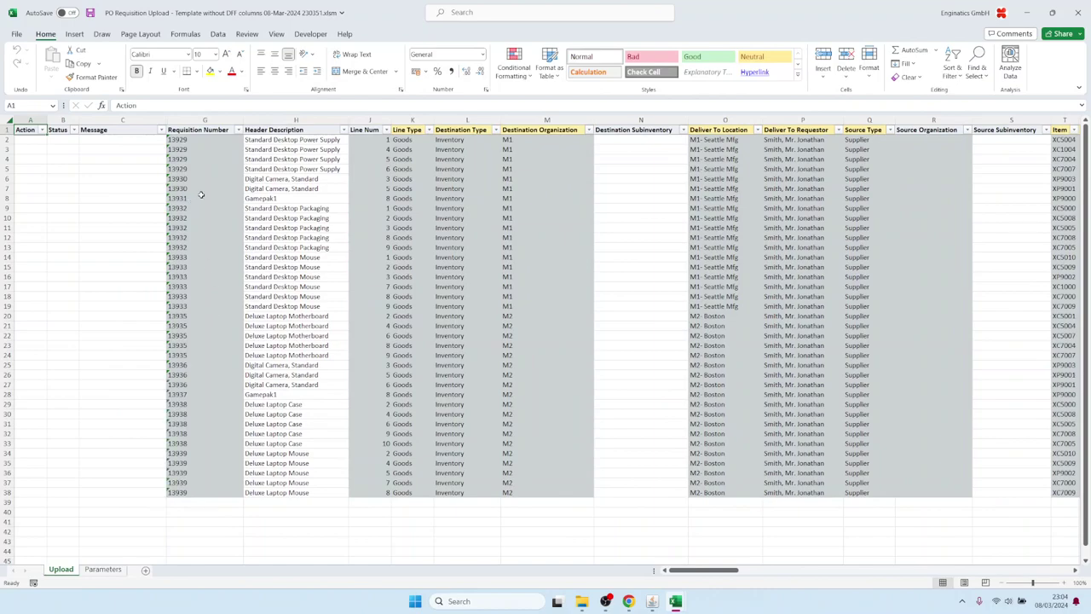
- Look over the requisition numbers, line columns and Header Description values in the upload sheet
{"action": "left_click_drag", "start_coordinate": [202, 189], "coordinate": [206, 406]}
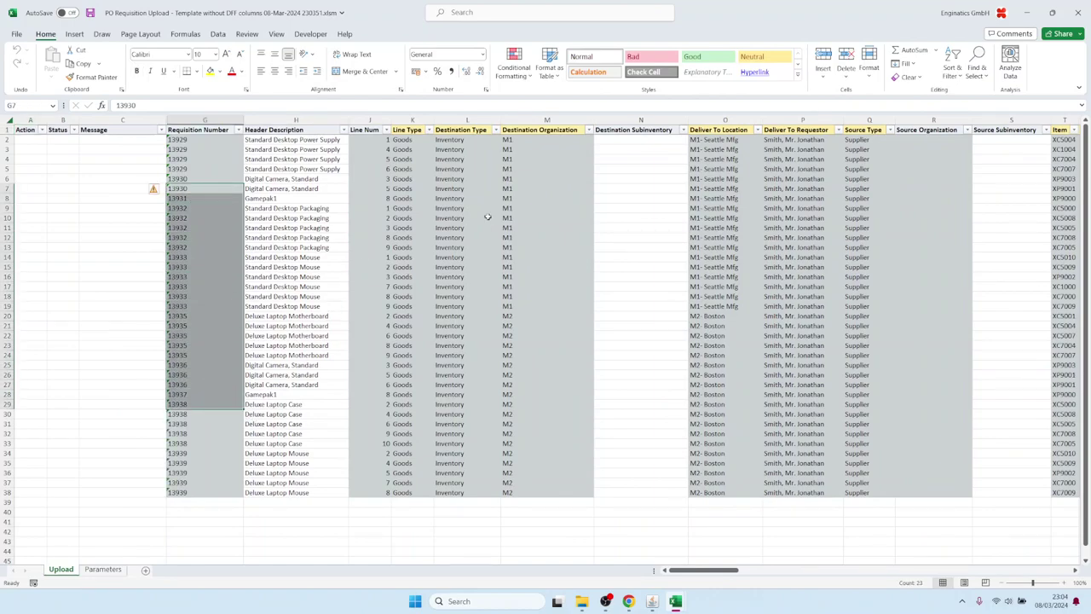
{"action": "left_click_drag", "start_coordinate": [412, 129], "coordinate": [526, 127]}
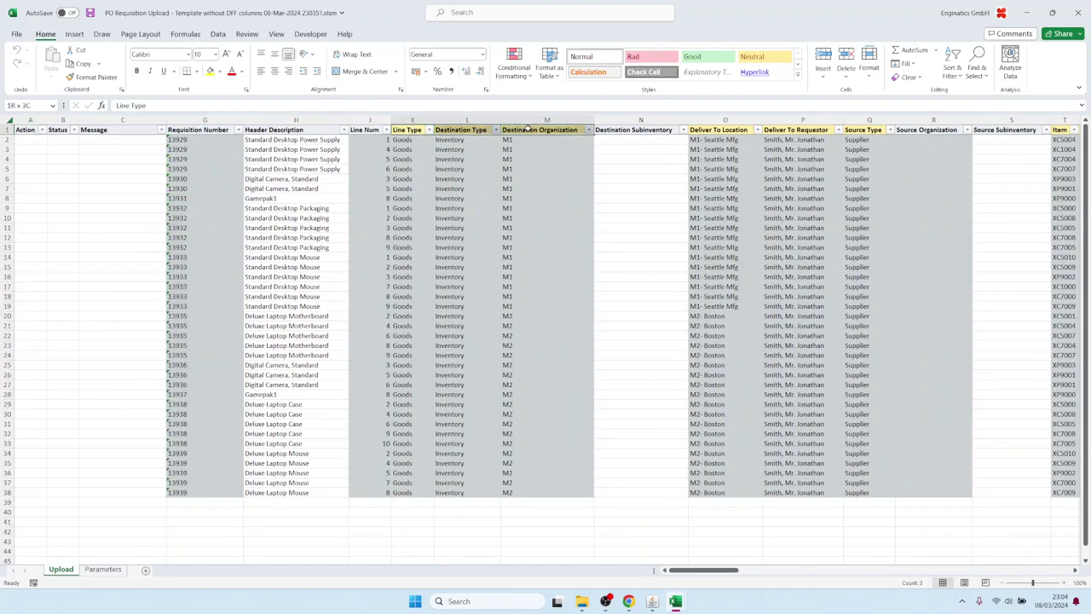
{"action": "left_click_drag", "start_coordinate": [283, 216], "coordinate": [303, 385]}
- Replace the H8 Header Description with Test and paste it down through row 18
{"action": "left_click", "coordinate": [265, 198]}
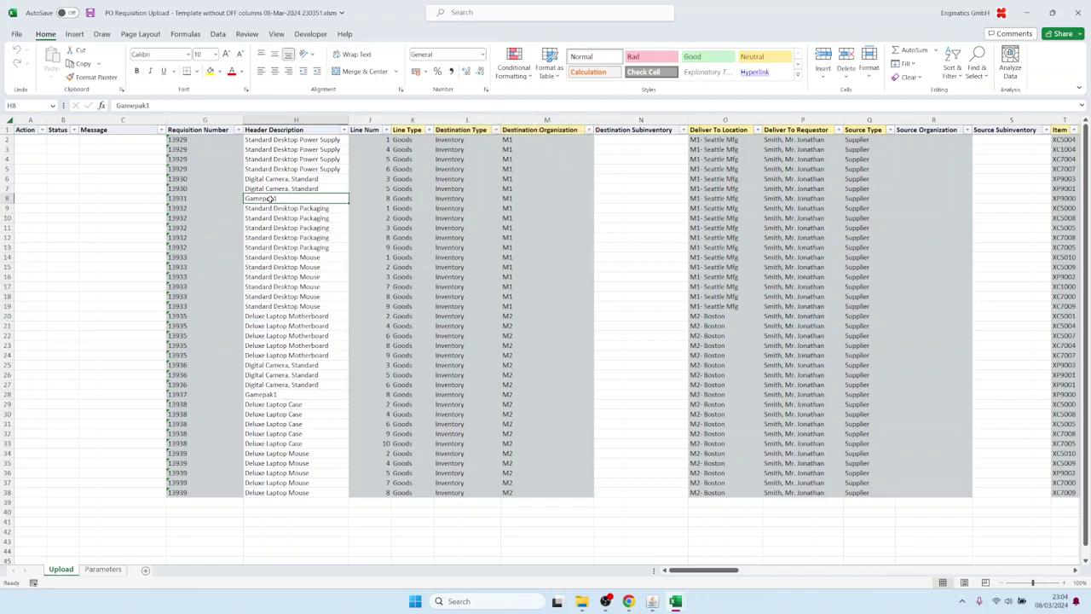
{"action": "type", "text": "Test"}
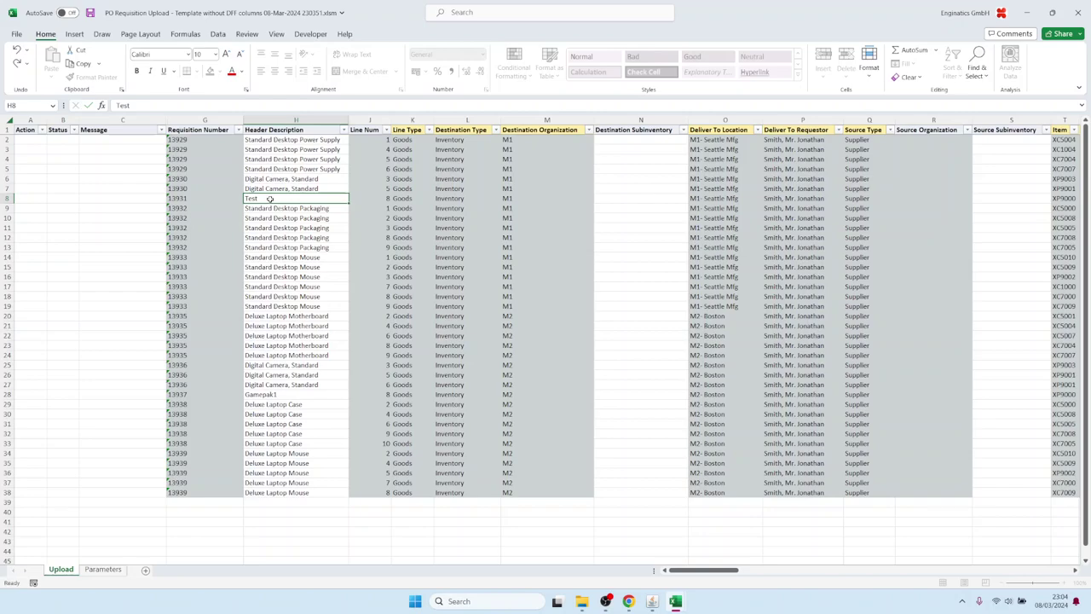
{"action": "key", "text": "ctrl+Return"}
{"action": "key", "text": "ctrl+c"}
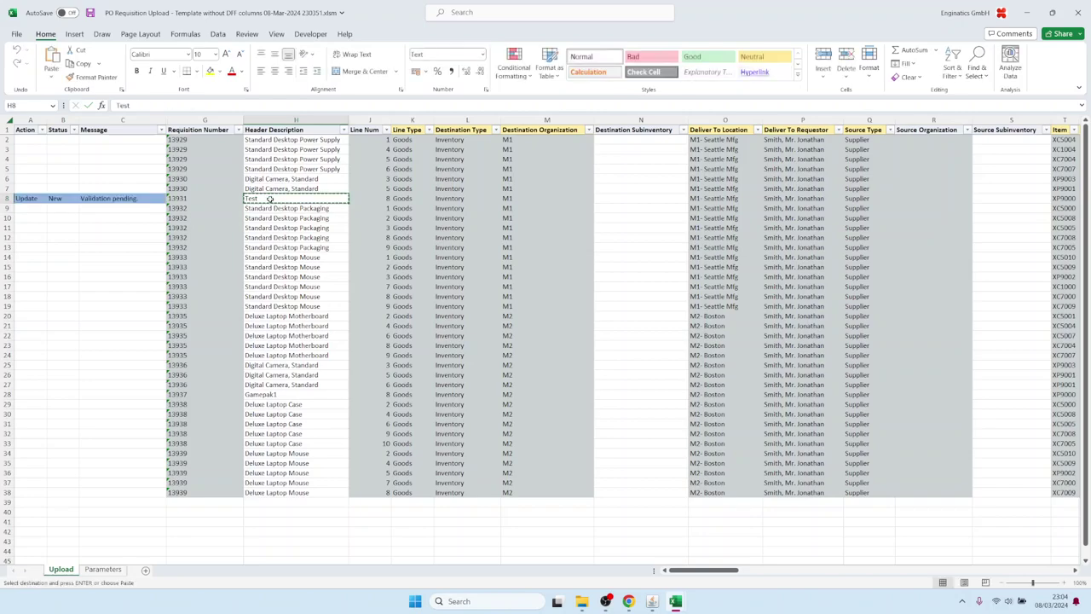
{"action": "key", "text": "shift+Down"}
{"action": "key", "text": "shift+Down"}
{"action": "key", "text": "shift+Down"}
{"action": "key", "text": "shift+Down"}
{"action": "key", "text": "ctrl+v"}
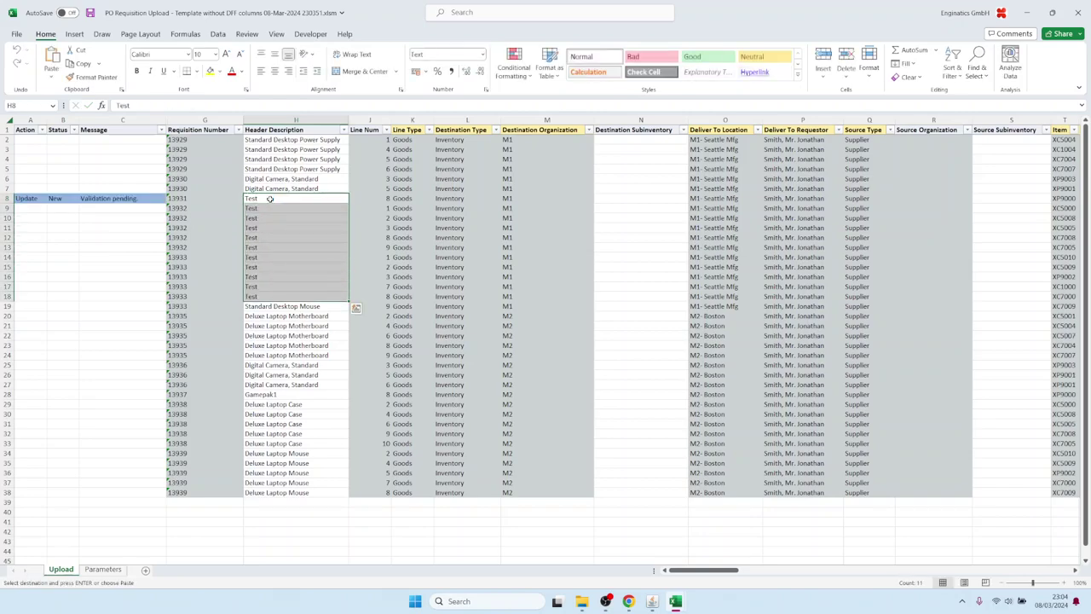
- Copy requisition lines 3–4 and paste them as new rows 39–40
{"action": "left_click", "coordinate": [398, 159]}
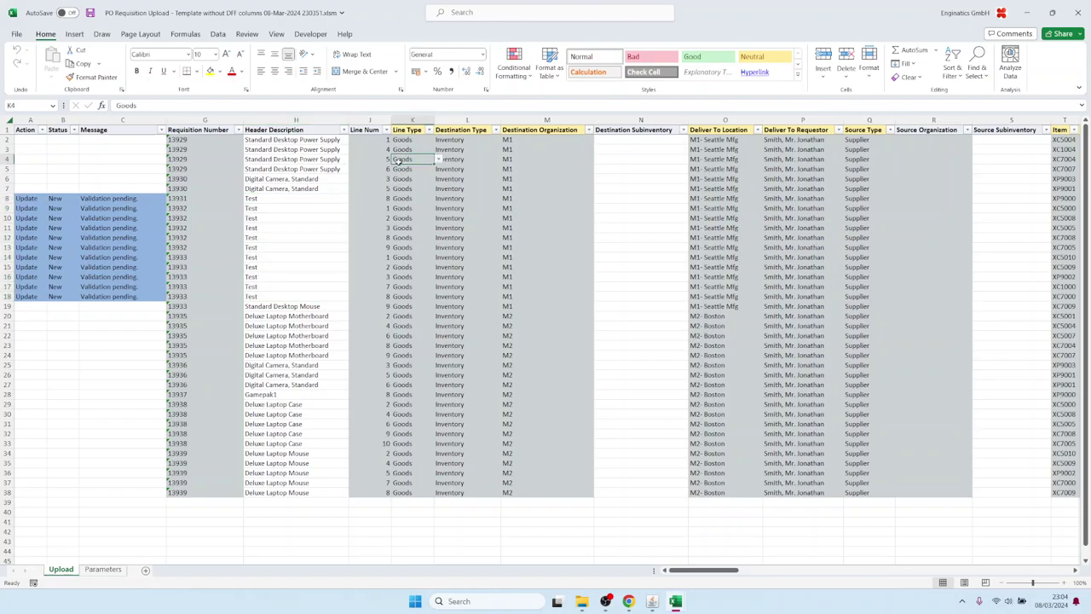
{"action": "key", "text": "shift+Up"}
{"action": "key", "text": "shift+Right"}
{"action": "key", "text": "shift+Right"}
{"action": "key", "text": "shift+Right"}
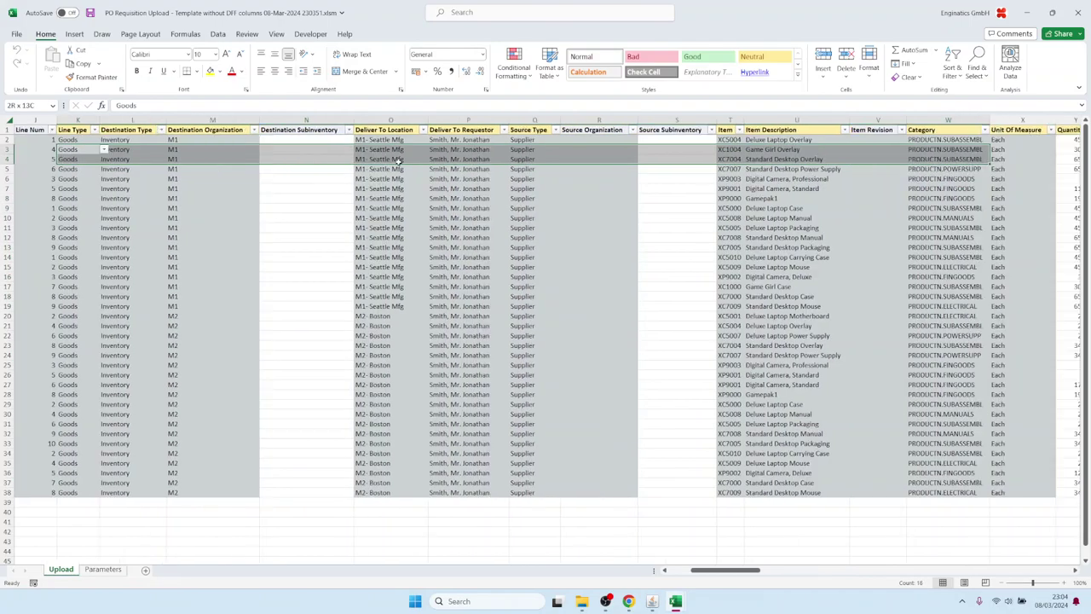
{"action": "key", "text": "shift+Right"}
{"action": "key", "text": "shift+Right"}
{"action": "key", "text": "shift+Right"}
{"action": "key", "text": "shift+Left"}
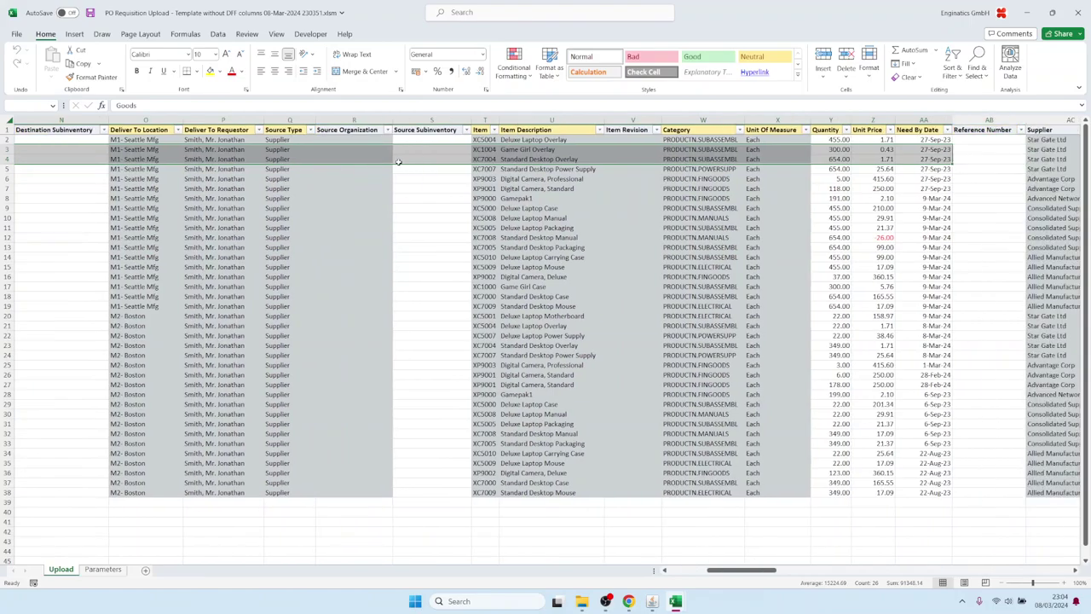
{"action": "key", "text": "ctrl+c"}
{"action": "key", "text": "Home"}
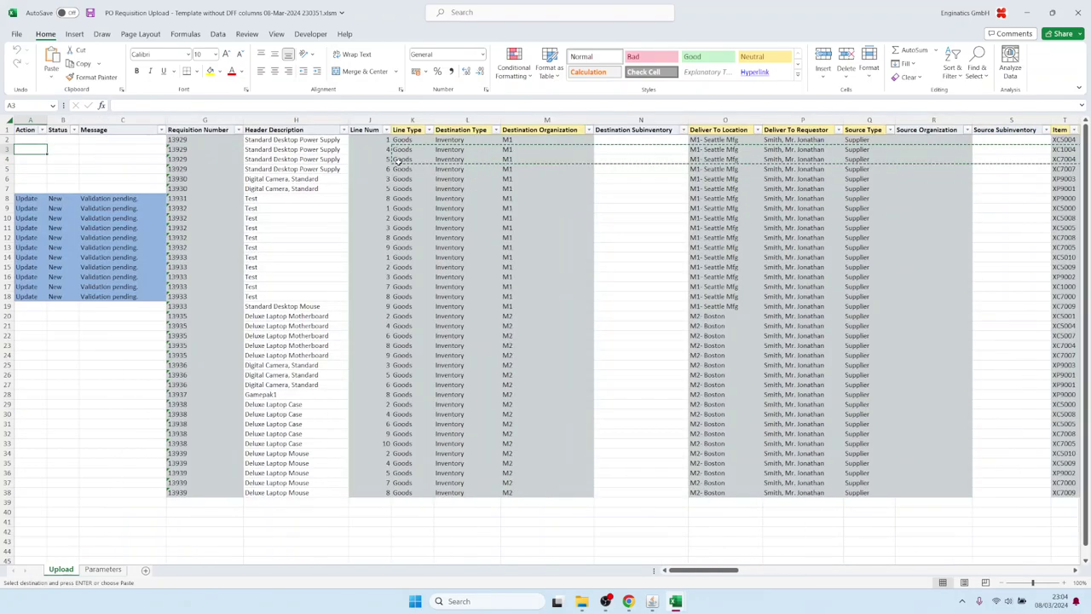
{"action": "left_click", "coordinate": [398, 502]}
{"action": "key", "text": "Return"}
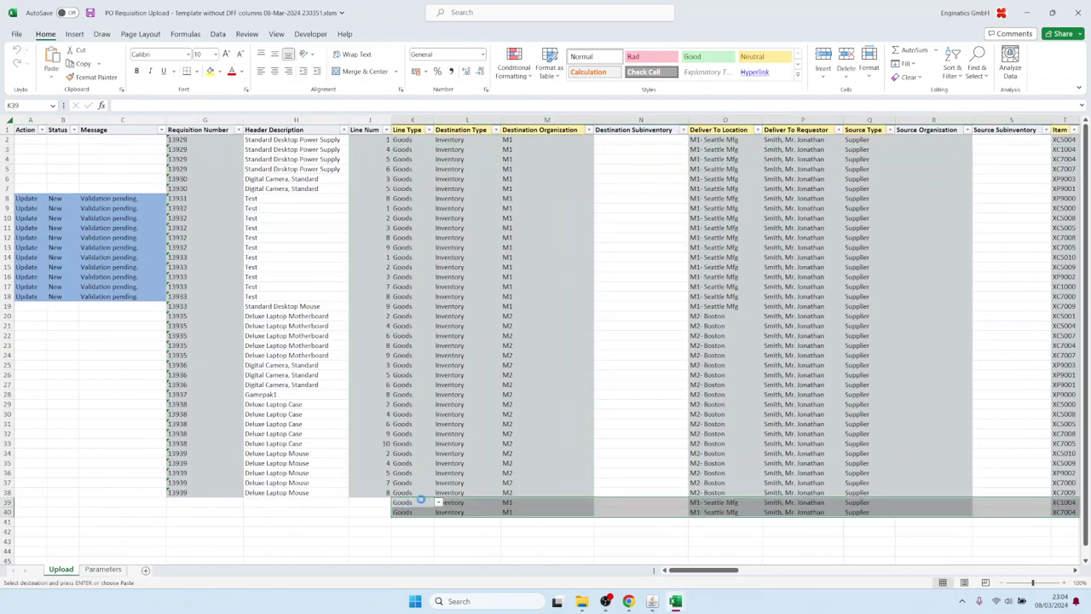
- Fill row 41 with Goods, Inventory, organization M1 and deliver-to location Buenos Aires
{"action": "scroll", "coordinate": [417, 385], "scroll_direction": "down", "scroll_amount": 2}
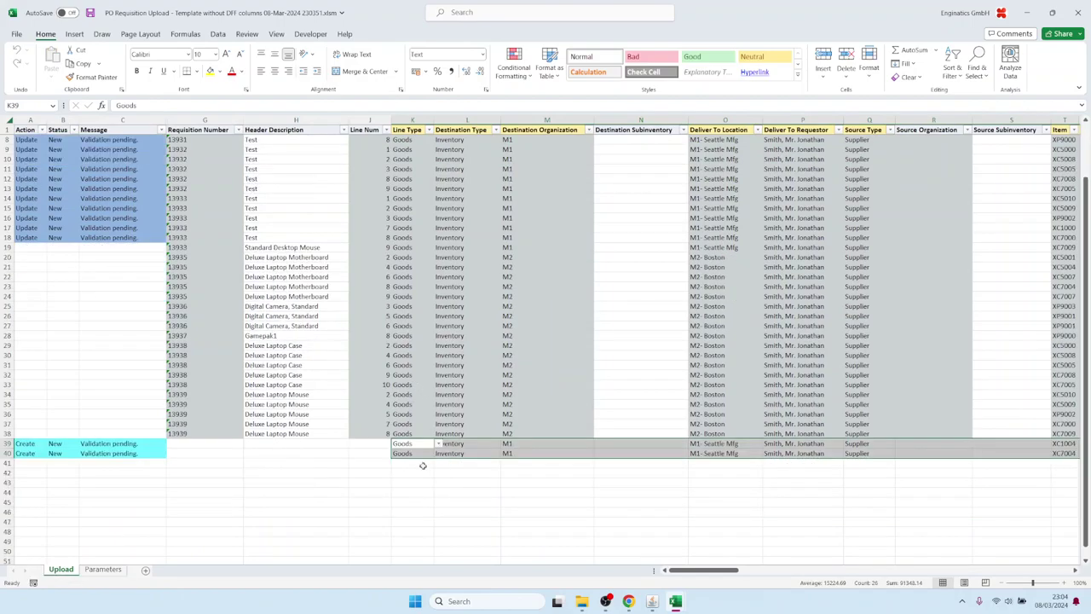
{"action": "left_click", "coordinate": [412, 462]}
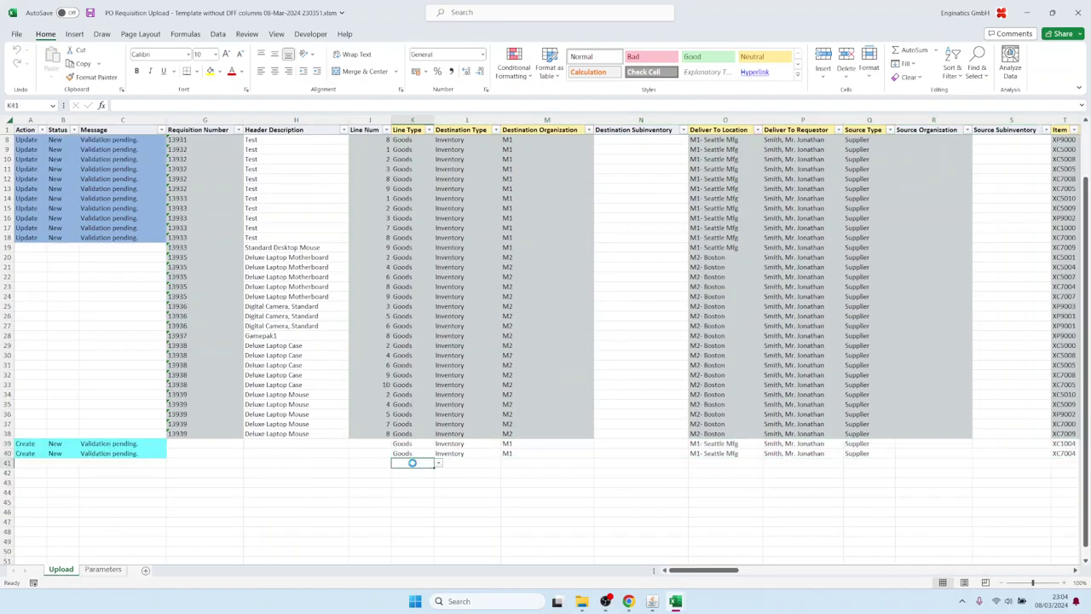
{"action": "key", "text": "Down"}
{"action": "key", "text": "Down"}
{"action": "key", "text": "Return"}
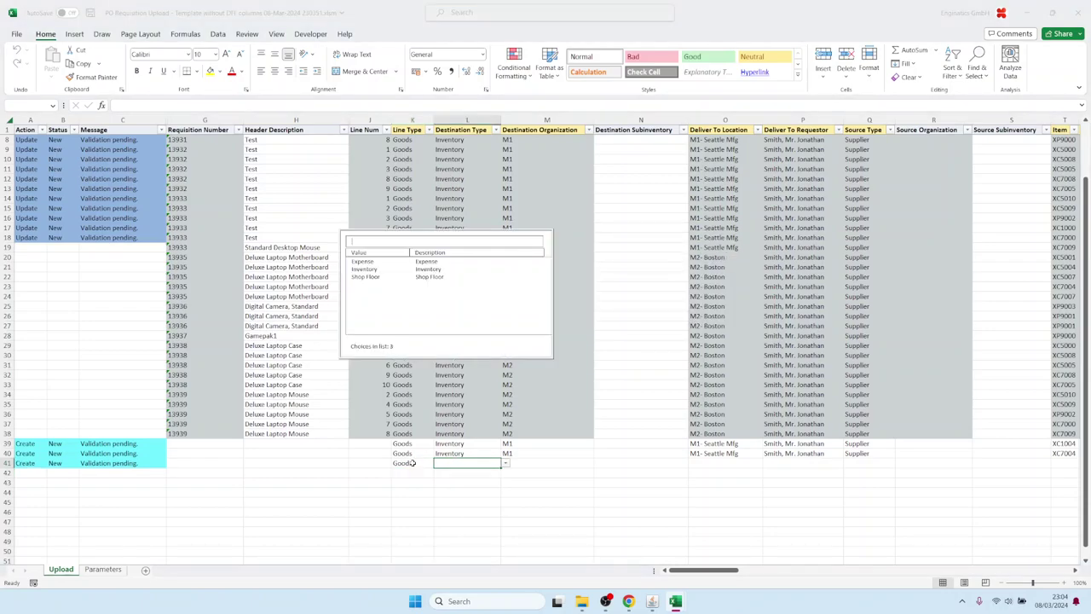
{"action": "key", "text": "Return"}
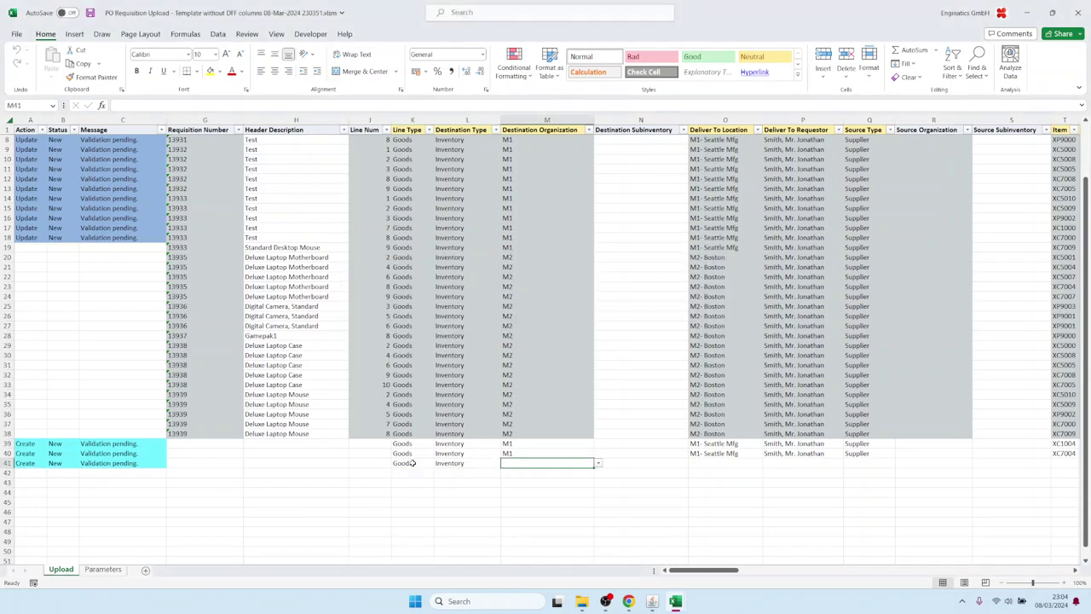
{"action": "type", "text": "m1"}
{"action": "key", "text": "Tab"}
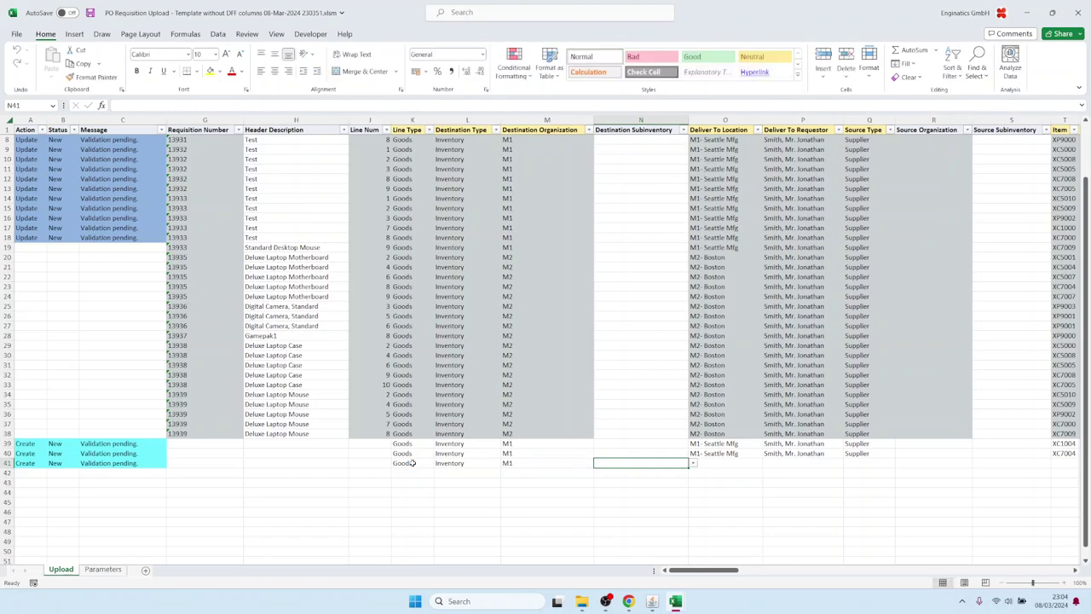
{"action": "key", "text": "Tab"}
{"action": "type", "text": "Buenos Aires"}
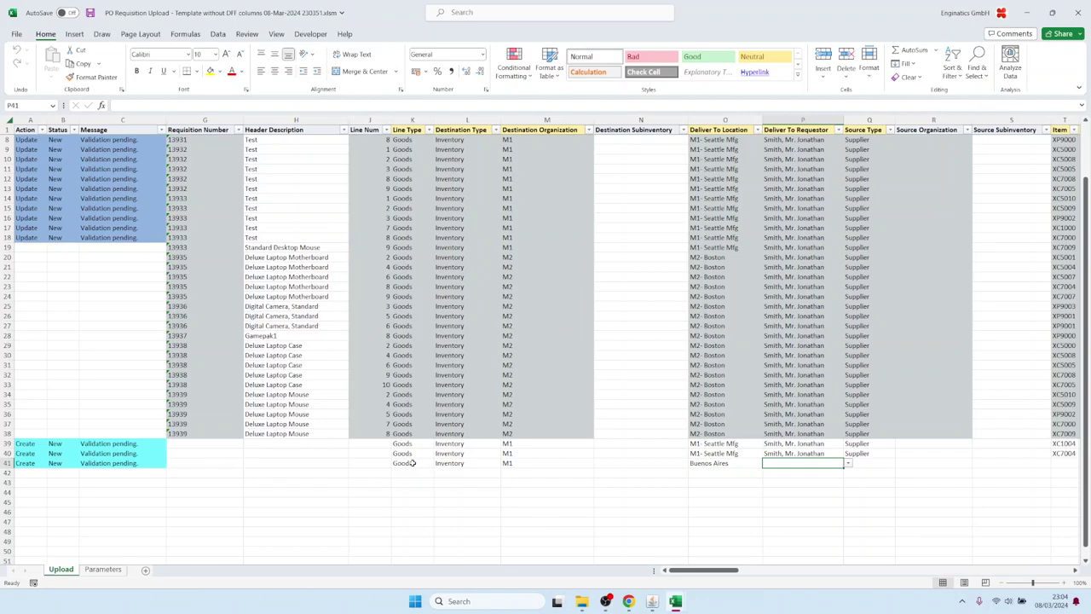
{"action": "key", "text": "Tab"}
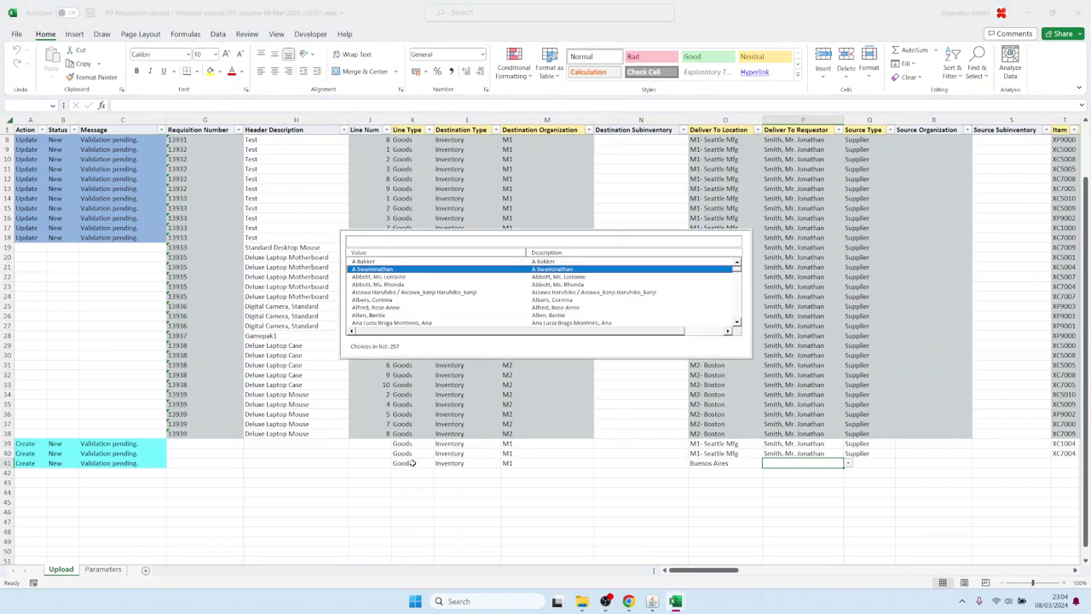
{"action": "type", "text": "supplier"}
- Pick the requestor, then set row 41's item to Ford F150 2004 with quantity 1
{"action": "key", "text": "Tab"}
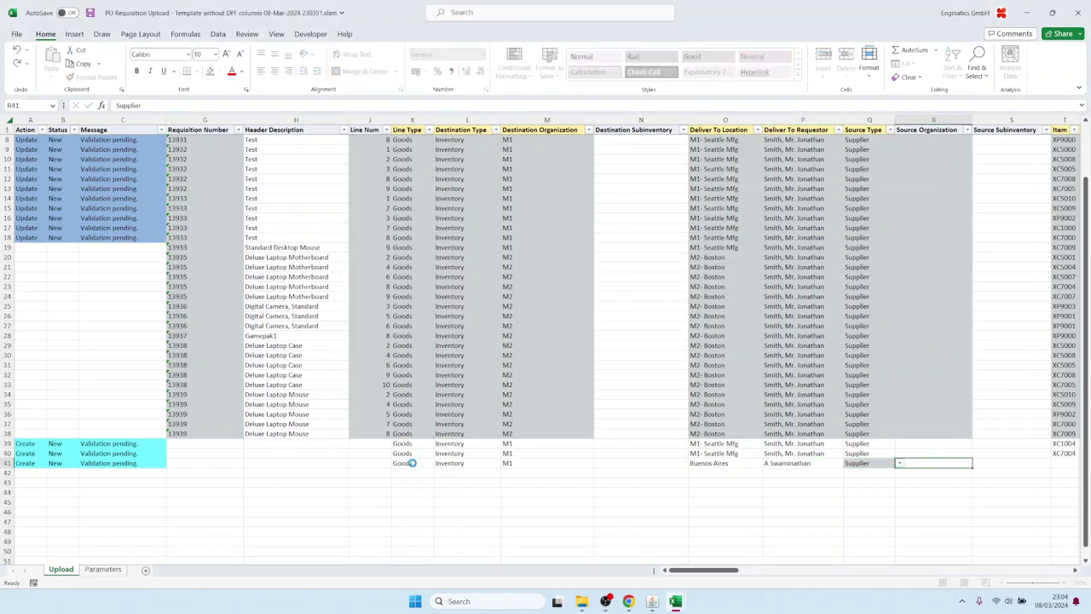
{"action": "key", "text": "Tab"}
{"action": "key", "text": "Tab"}
{"action": "key", "text": "Tab"}
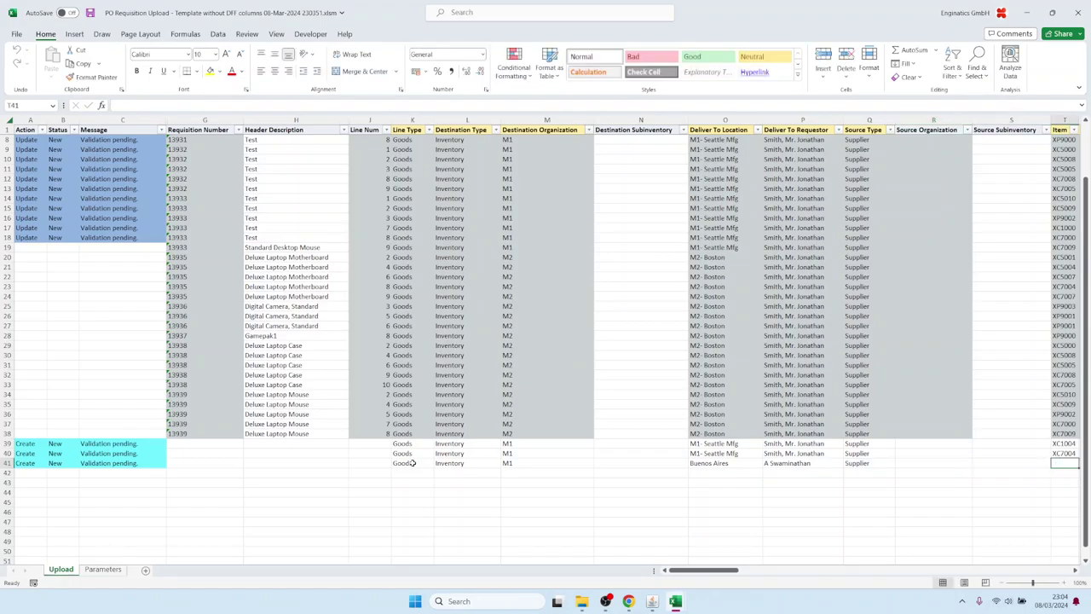
{"action": "key", "text": "Tab"}
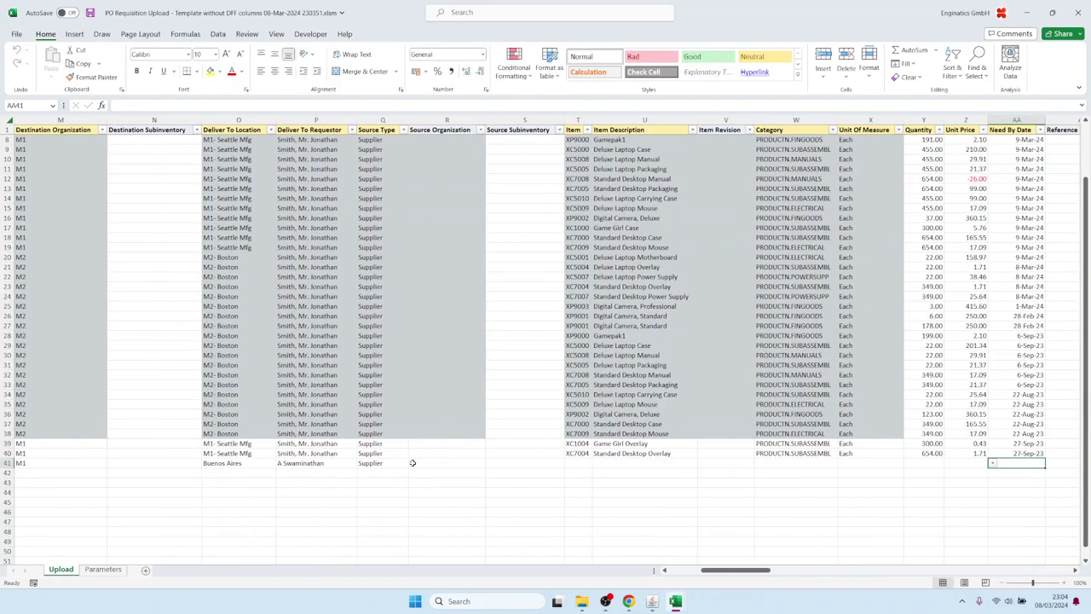
{"action": "key", "text": "shift+Tab"}
{"action": "key", "text": "shift+Tab"}
{"action": "type", "text": "For"}
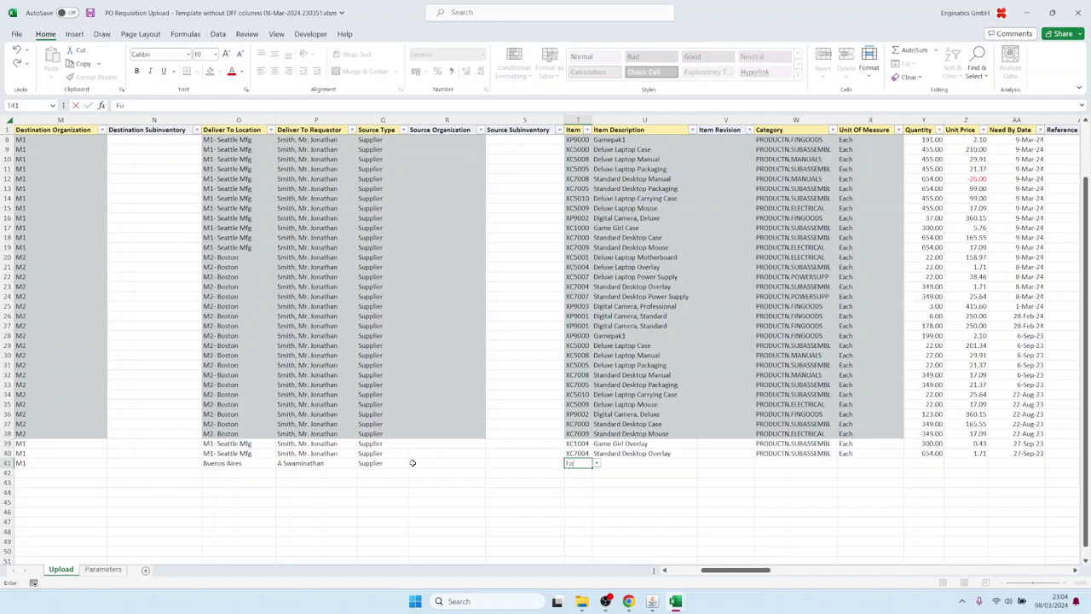
{"action": "key", "text": "Tab"}
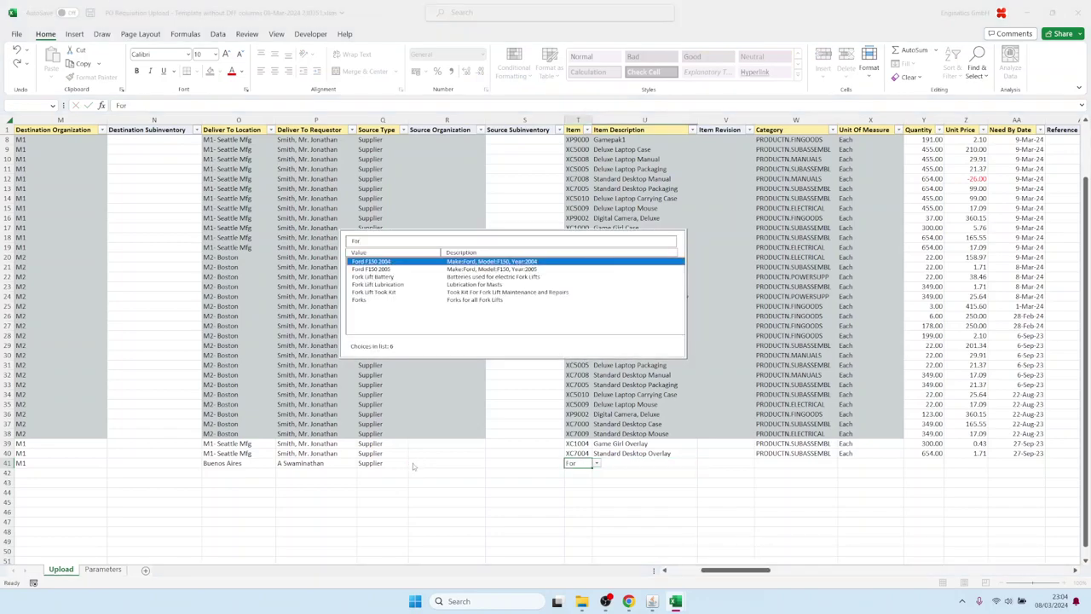
{"action": "key", "text": "Return"}
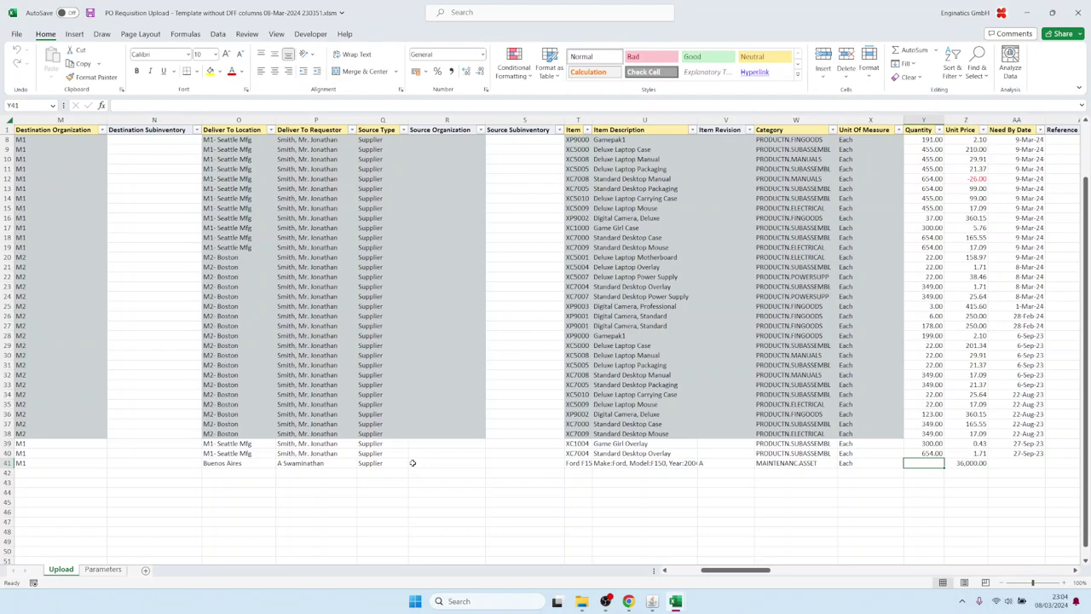
{"action": "type", "text": "1"}
{"action": "key", "text": "Tab"}
{"action": "type", "text": "1"}
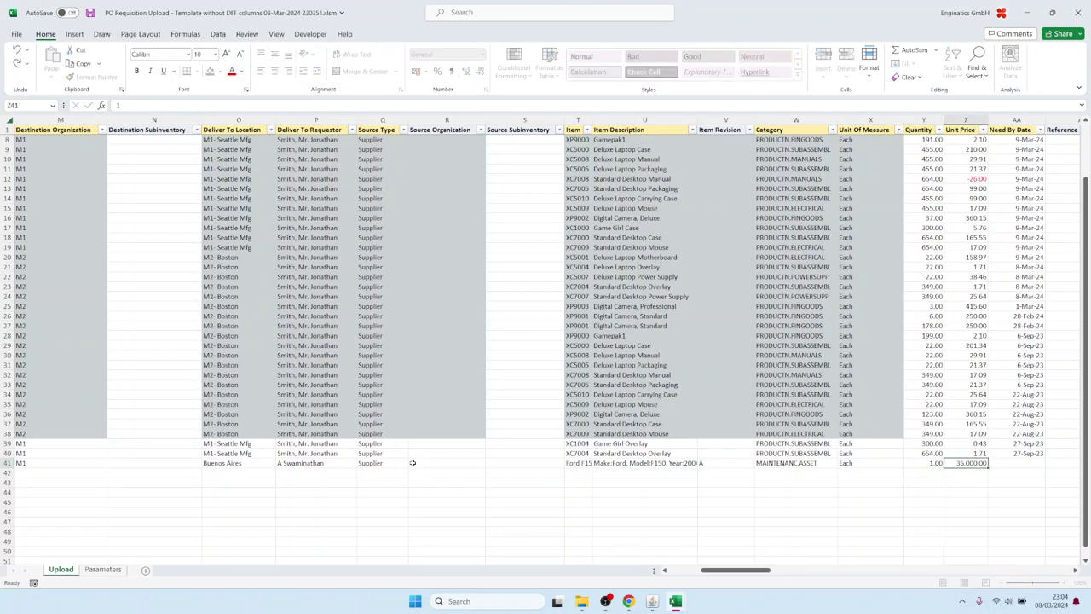
{"action": "key", "text": "Tab"}
- Enter need-by date 01-Jan-24 for row 41, retrying after invalid-date errors
{"action": "type", "text": "31"}
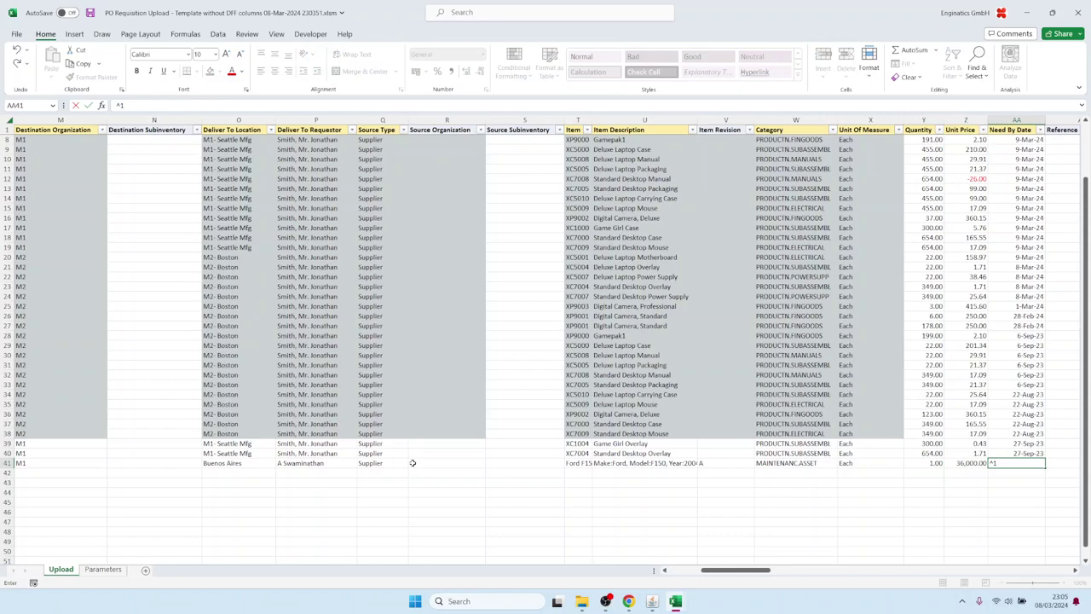
{"action": "type", "text": "jan24"}
{"action": "key", "text": "Tab"}
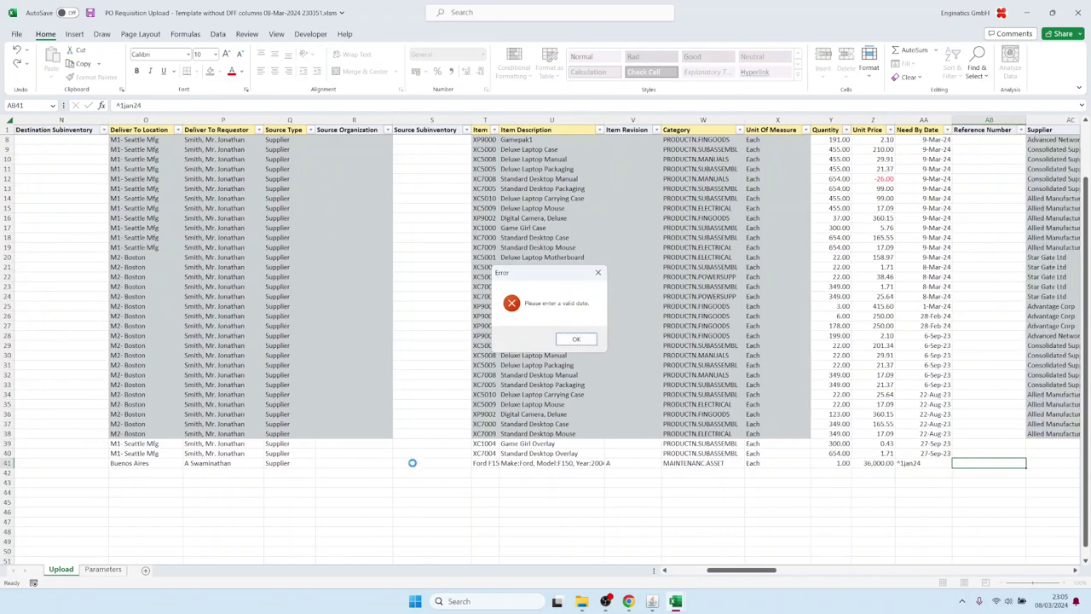
{"action": "key", "text": "Return"}
{"action": "type", "text": "1"}
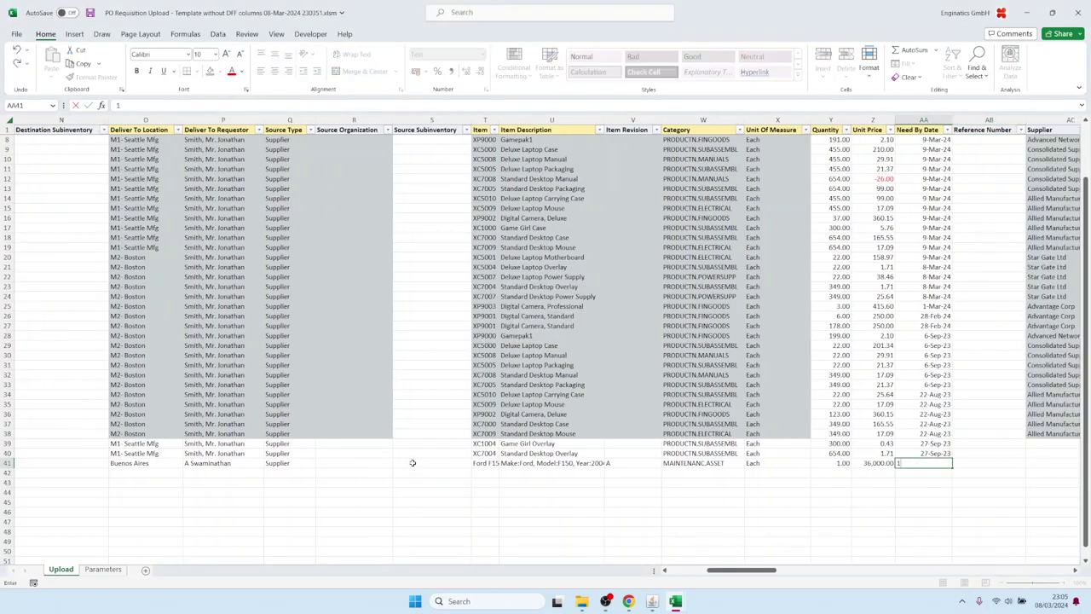
{"action": "type", "text": "Jan24"}
{"action": "key", "text": "Tab"}
{"action": "key", "text": "Escape"}
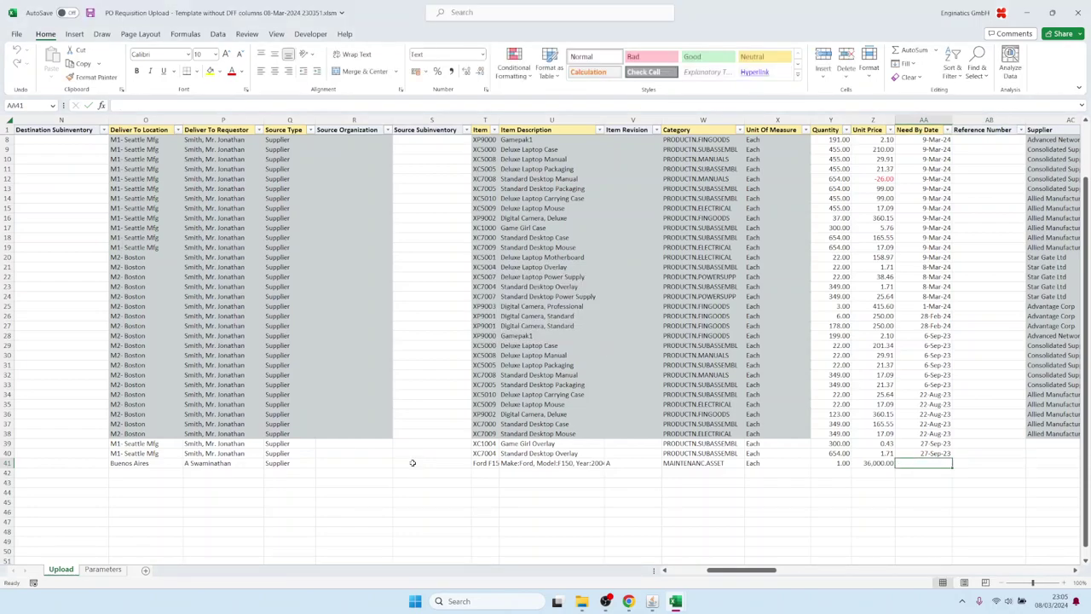
{"action": "type", "text": "1-jan"}
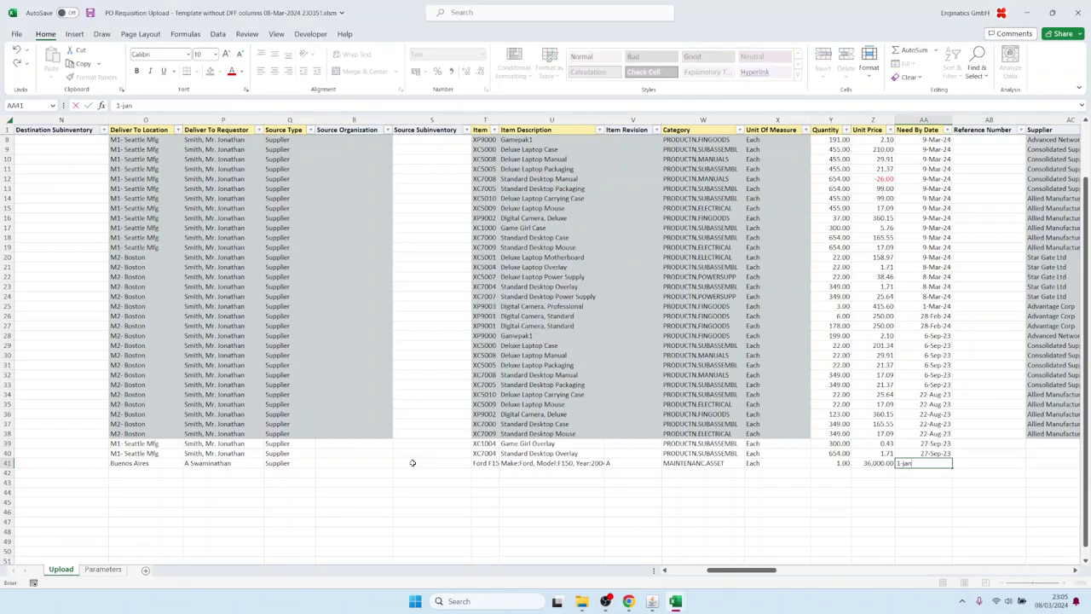
{"action": "type", "text": "4"}
{"action": "key", "text": "Tab"}
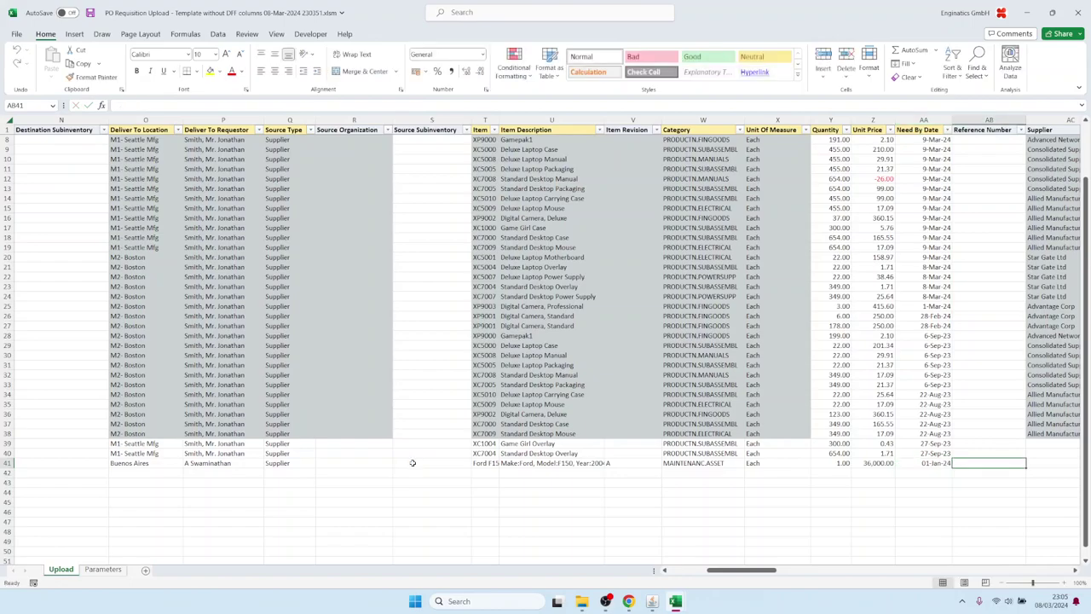
{"action": "key", "text": "Home"}
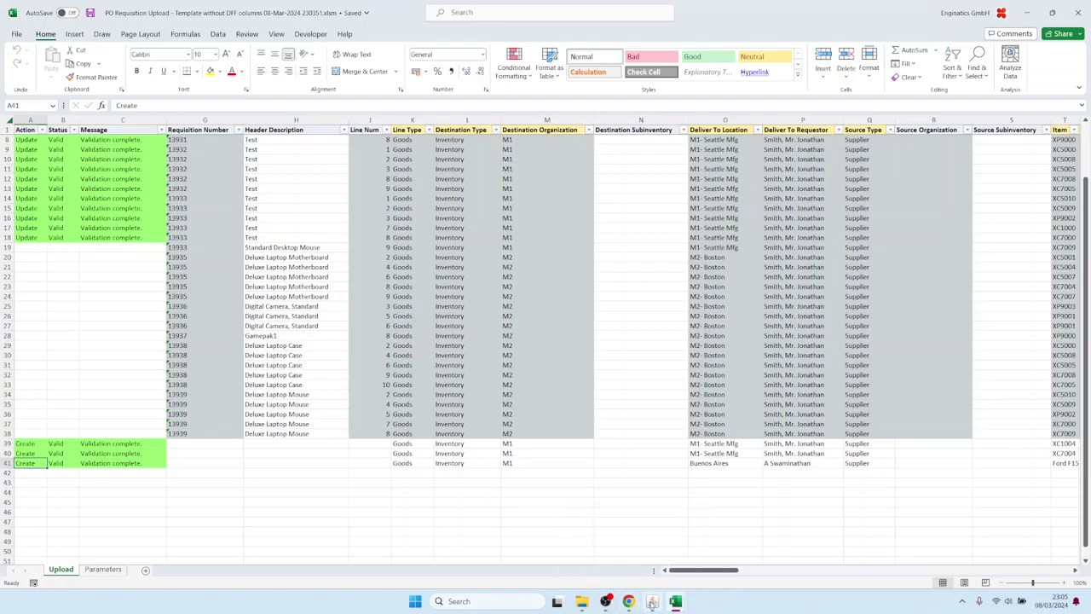
- Select the edited PO Requisition Upload workbook in the Blitz Reports form and submit the upload
{"action": "left_click", "coordinate": [651, 600]}
{"action": "left_click", "coordinate": [64, 139]}
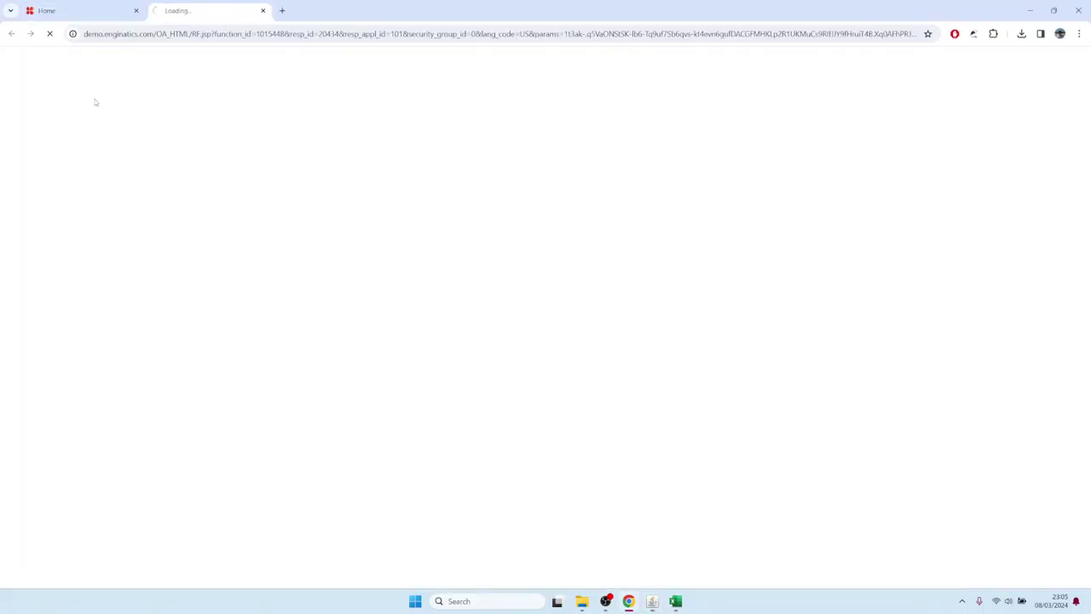
{"action": "left_click", "coordinate": [81, 111]}
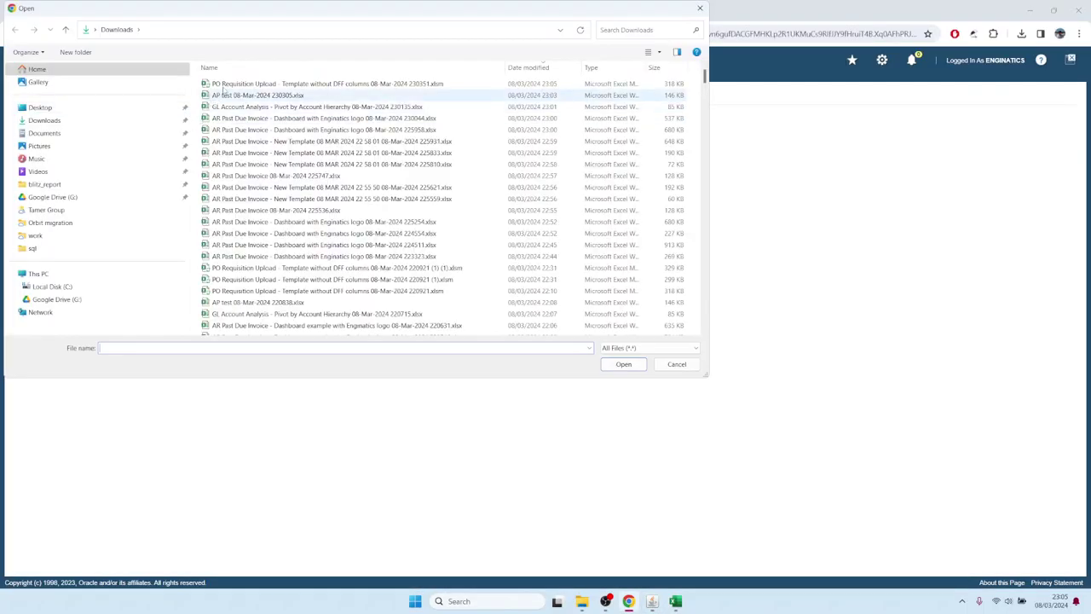
{"action": "left_click", "coordinate": [255, 83]}
{"action": "left_click", "coordinate": [623, 364]}
{"action": "left_click", "coordinate": [78, 125]}
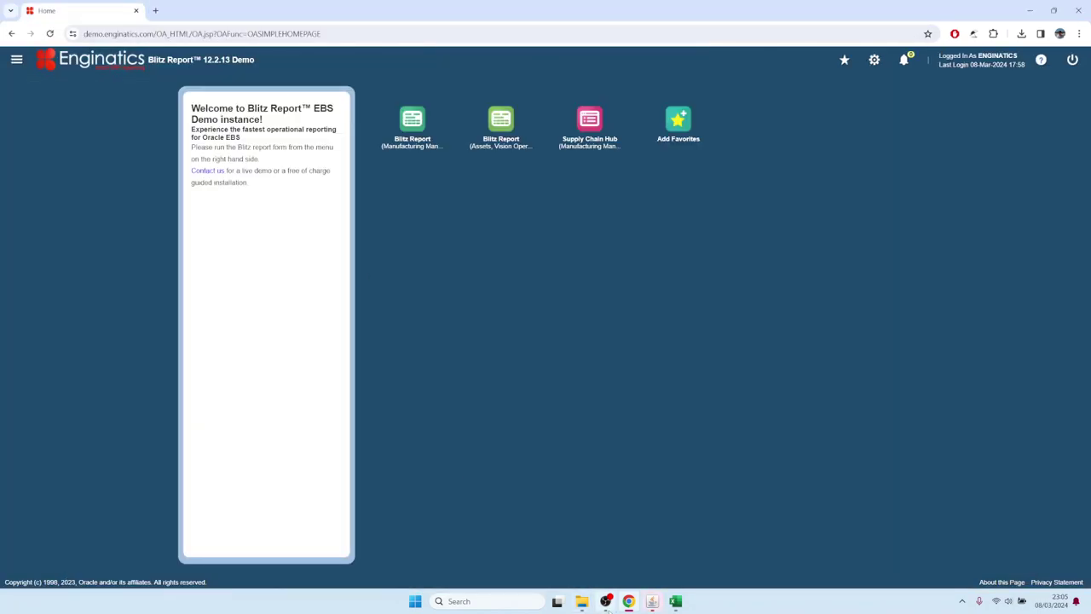
{"action": "left_click", "coordinate": [652, 601]}
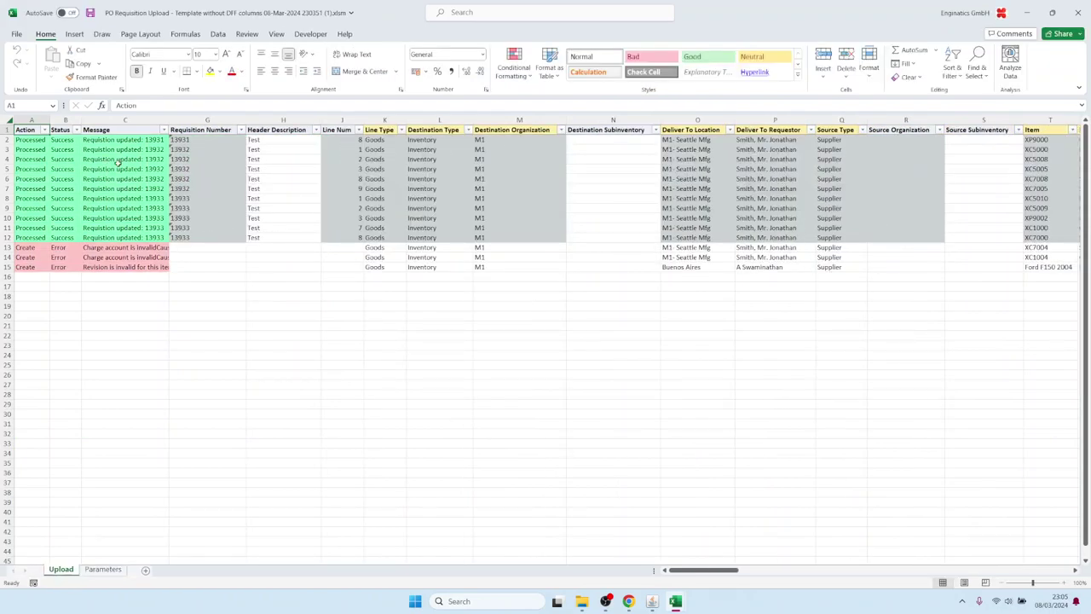
- Review the Message column and read the invalid charge account and item revision errors
{"action": "left_click_drag", "start_coordinate": [118, 150], "coordinate": [119, 239]}
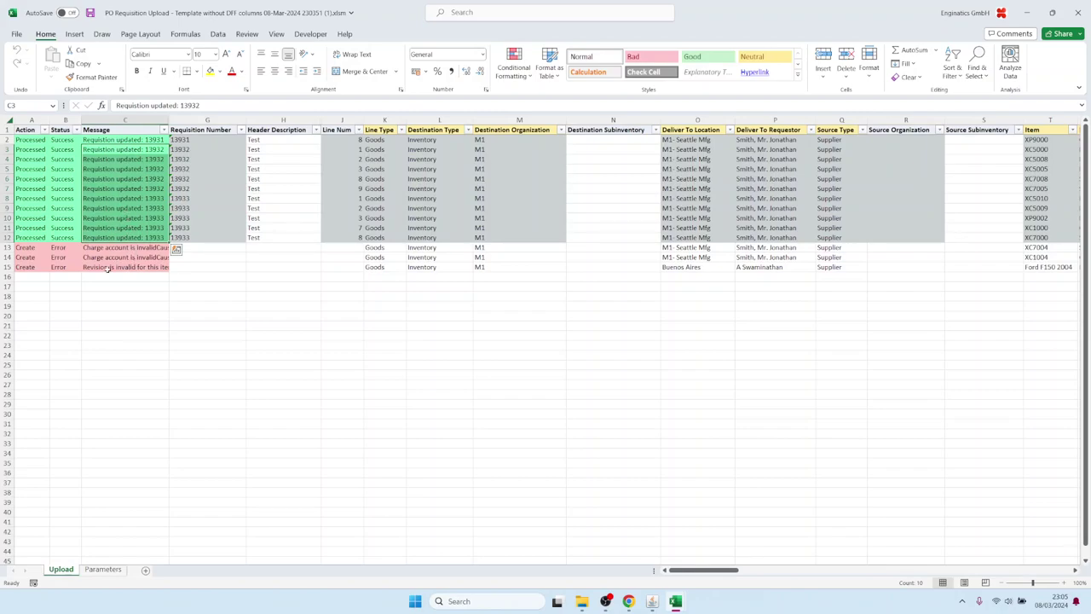
{"action": "left_click", "coordinate": [111, 248]}
{"action": "left_click_drag", "start_coordinate": [110, 248], "coordinate": [110, 267]}
{"action": "double_click", "coordinate": [117, 249]}
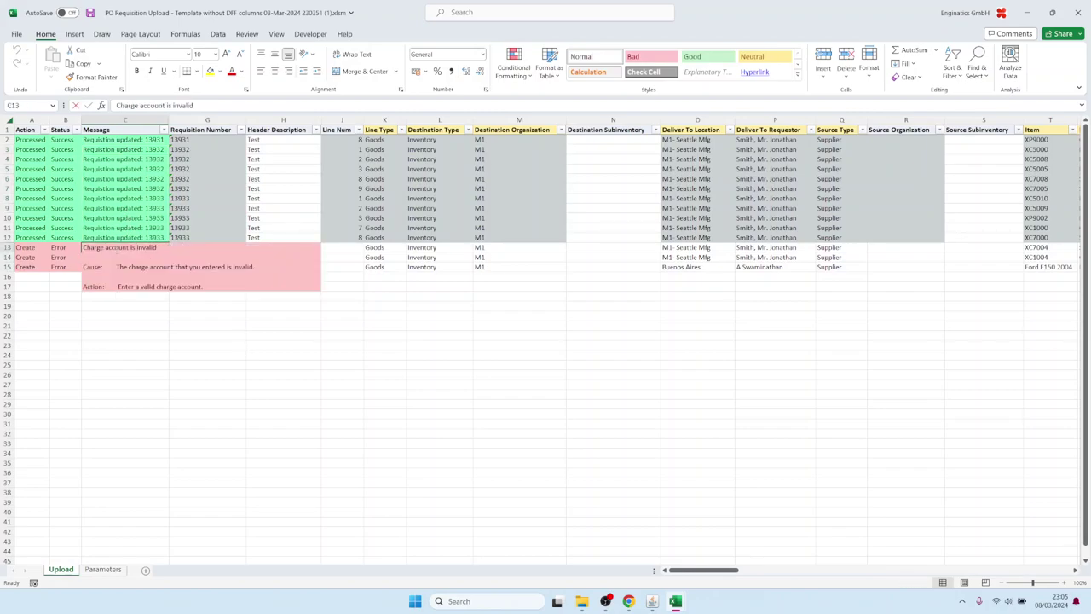
{"action": "key", "text": "Escape"}
{"action": "left_click_drag", "start_coordinate": [119, 158], "coordinate": [120, 258]}
{"action": "left_click", "coordinate": [121, 198]}
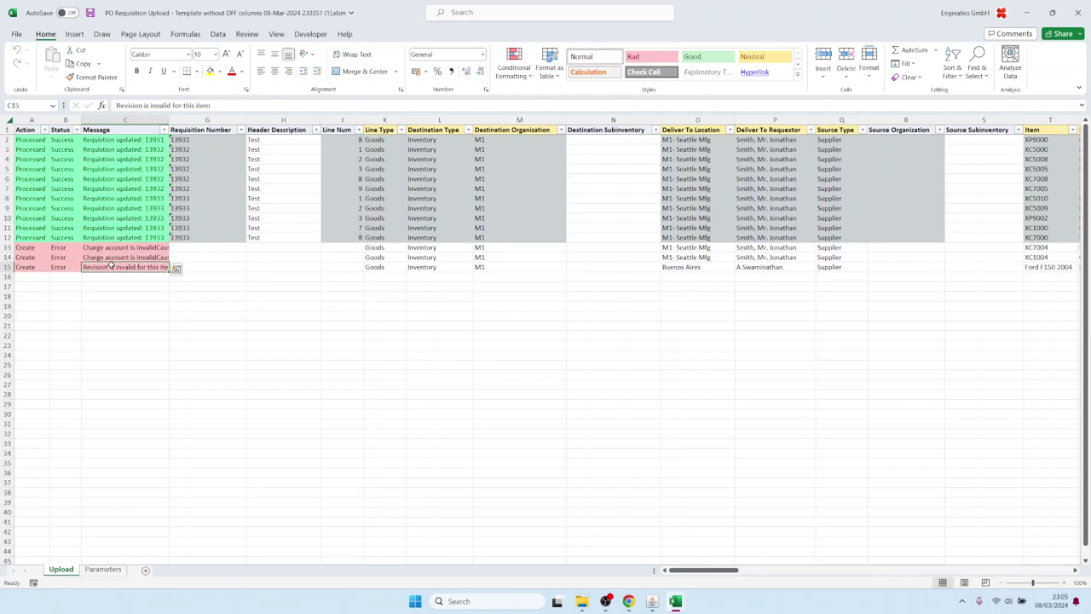
{"action": "double_click", "coordinate": [112, 267]}
{"action": "key", "text": "Escape"}
- Bring the Blitz Reports PO Requisition Upload form back to the front
{"action": "left_click", "coordinate": [652, 600]}
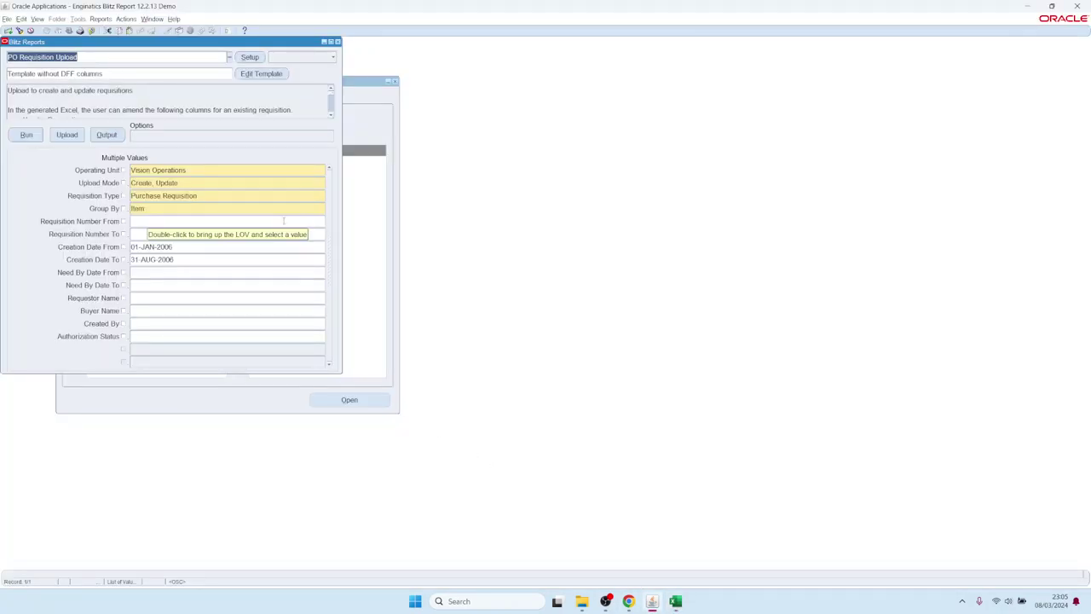